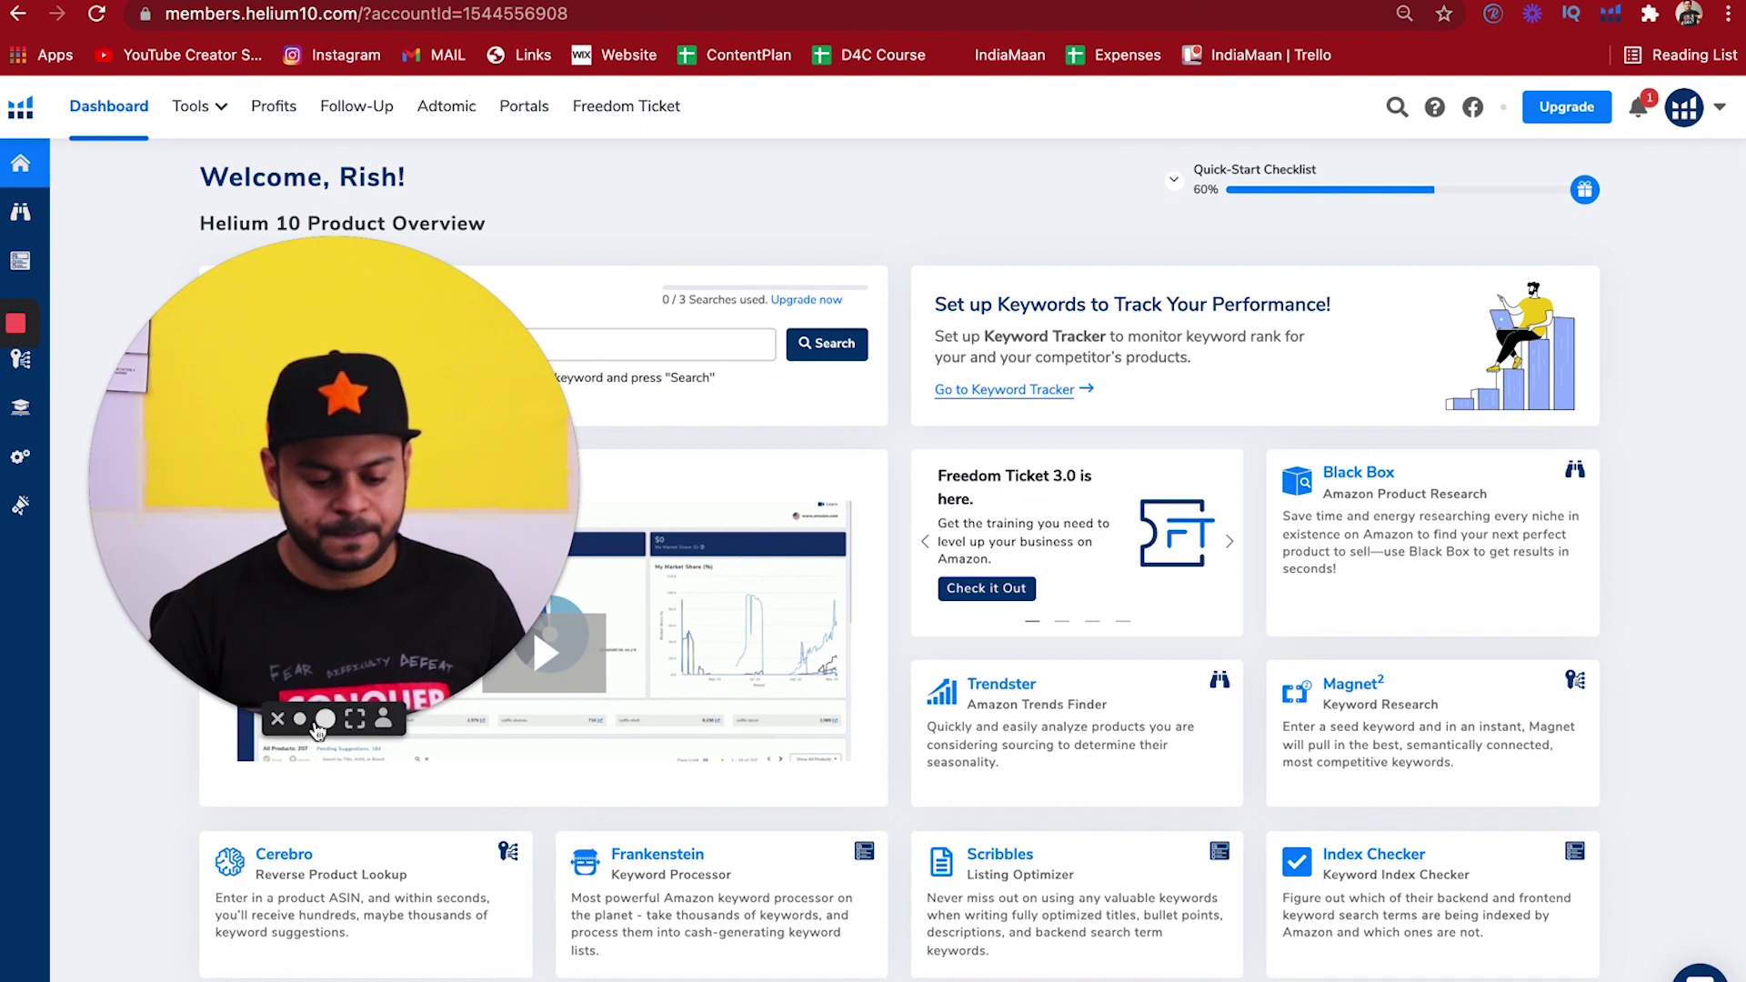
- Open the Plans & Billing page of the Helium 10 account
{"action": "left_click", "coordinate": [299, 719]}
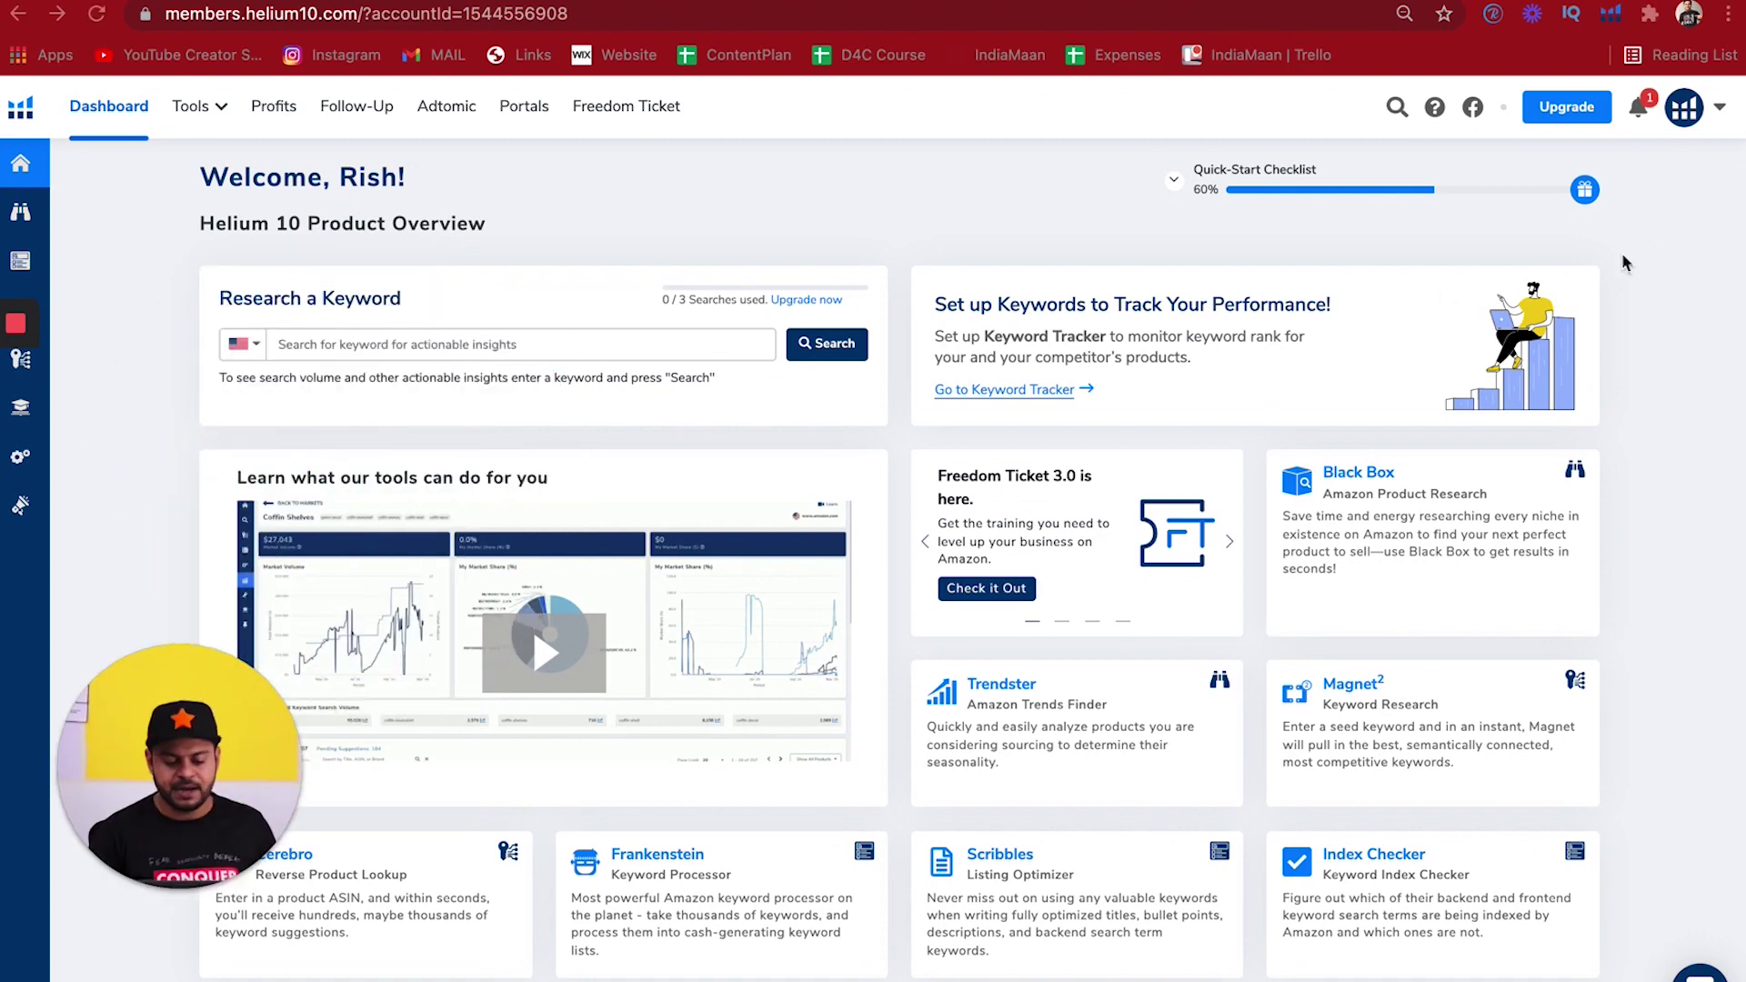
{"action": "left_click", "coordinate": [1721, 109]}
{"action": "left_click", "coordinate": [1724, 109]}
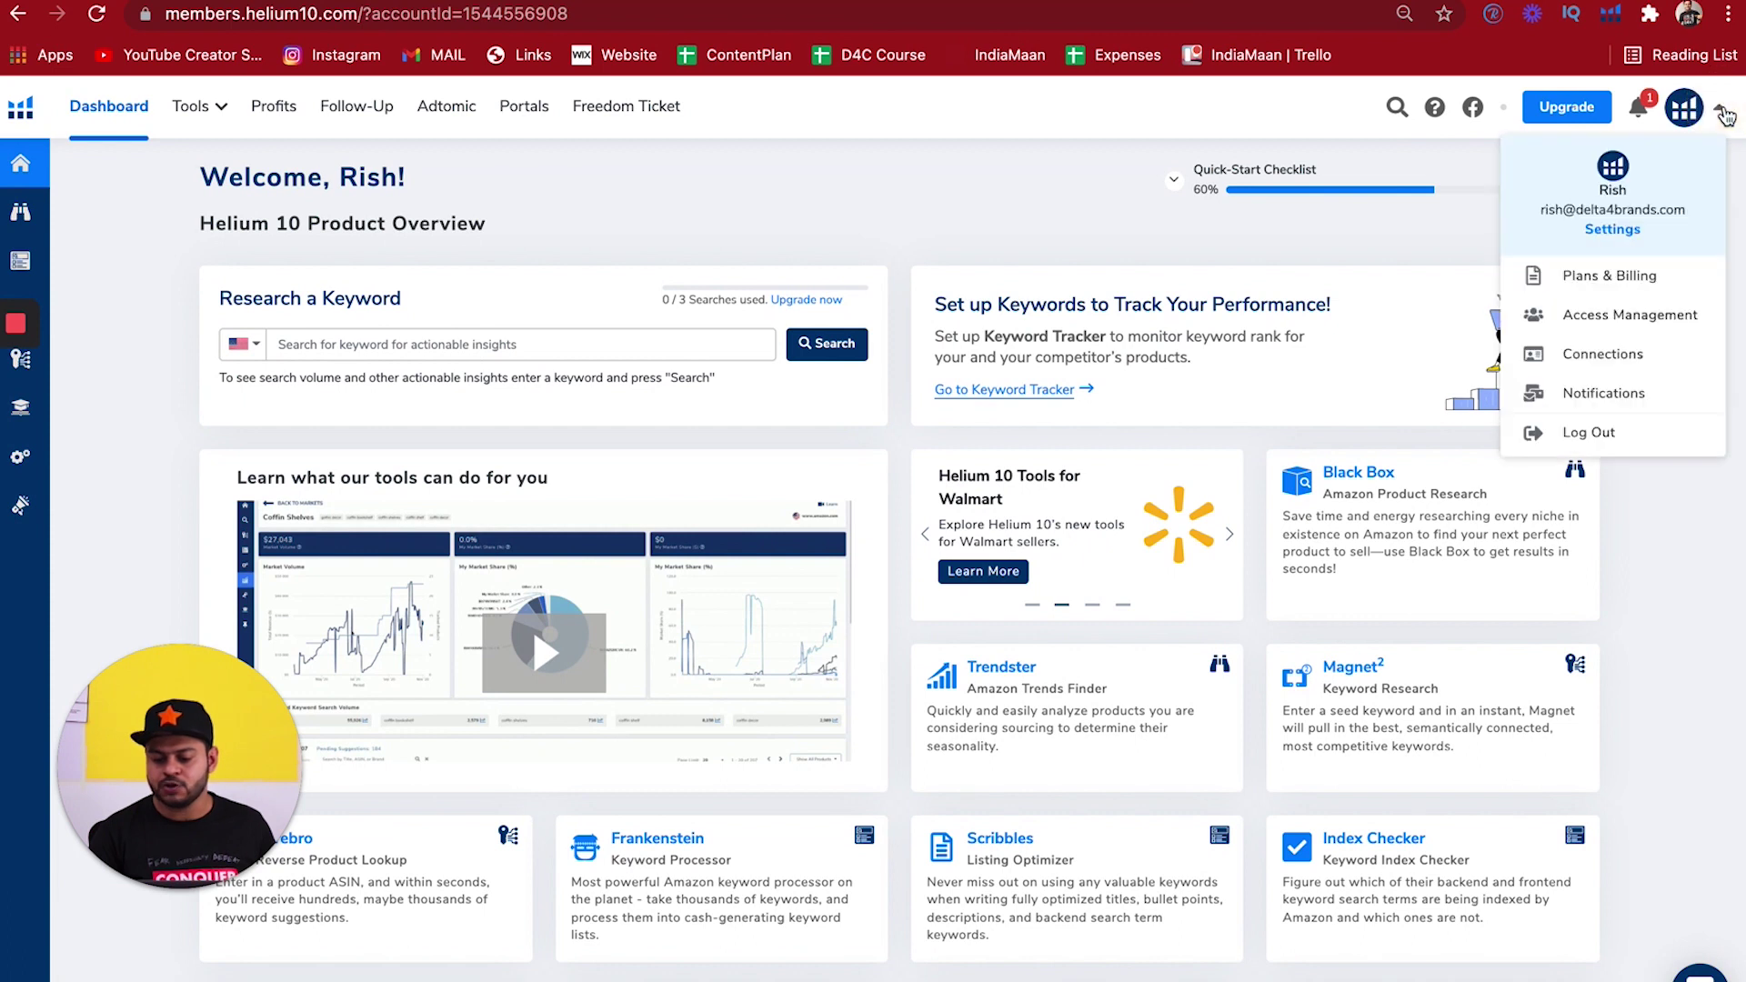
{"action": "left_click", "coordinate": [1637, 276]}
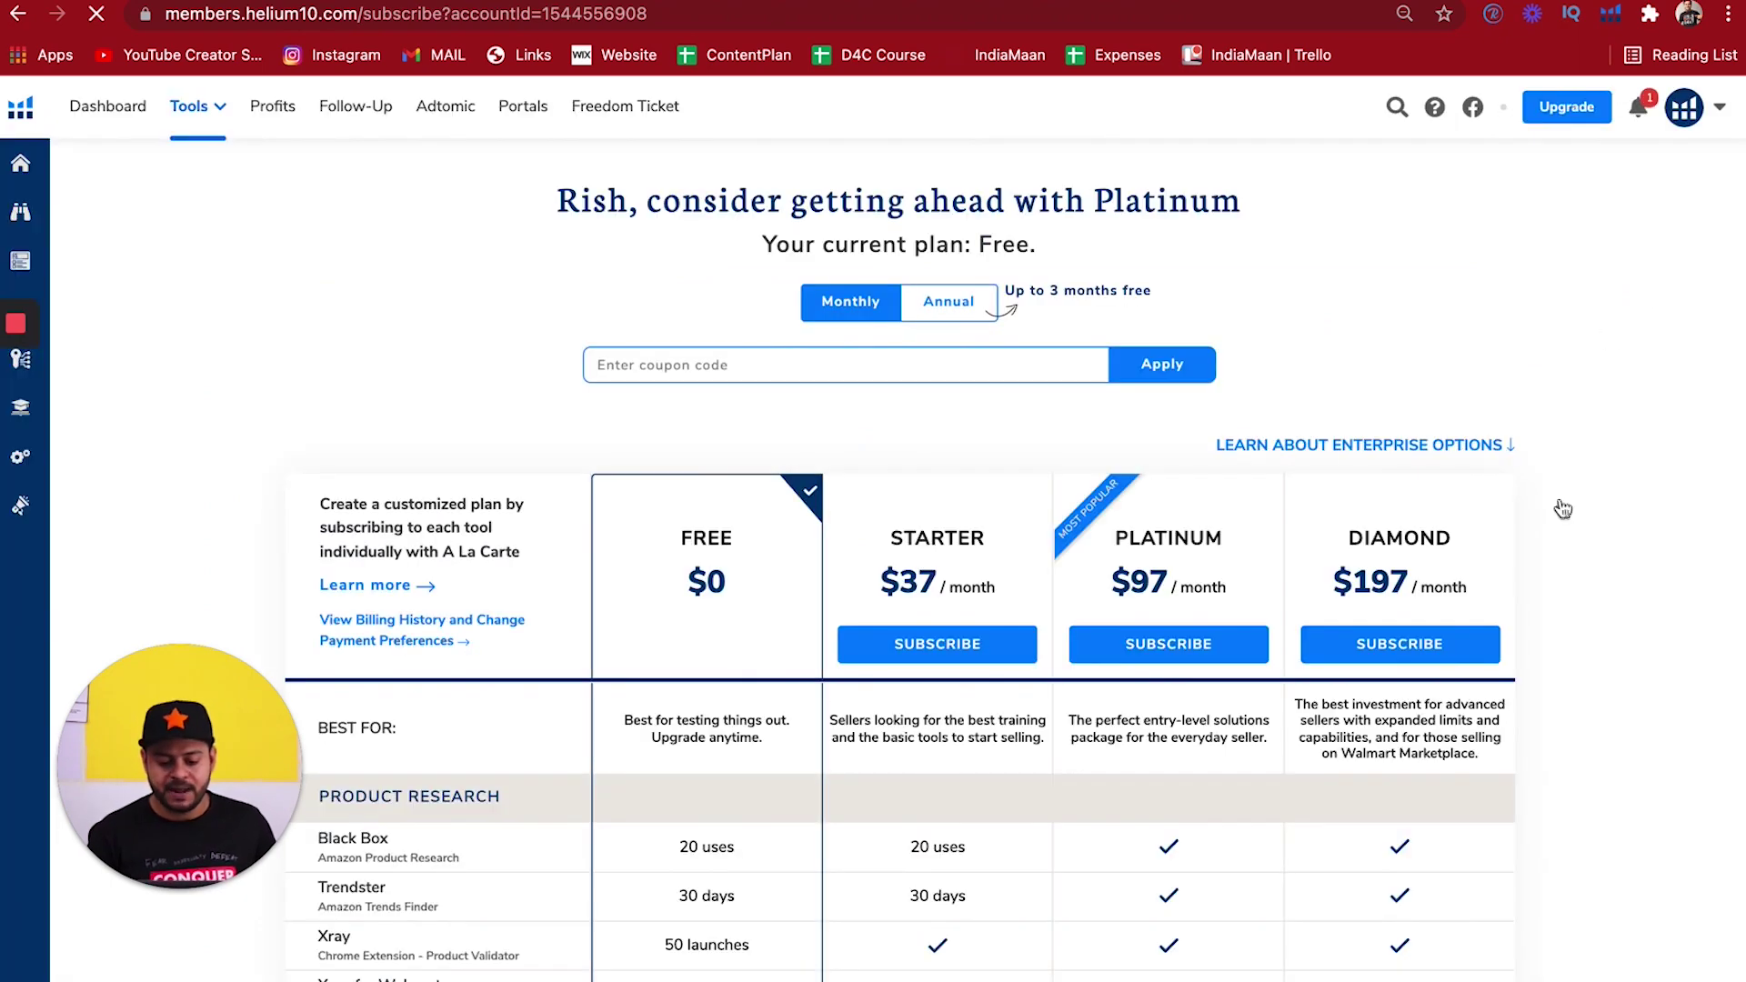
{"action": "scroll", "coordinate": [1560, 507], "scroll_direction": "down", "scroll_amount": 3}
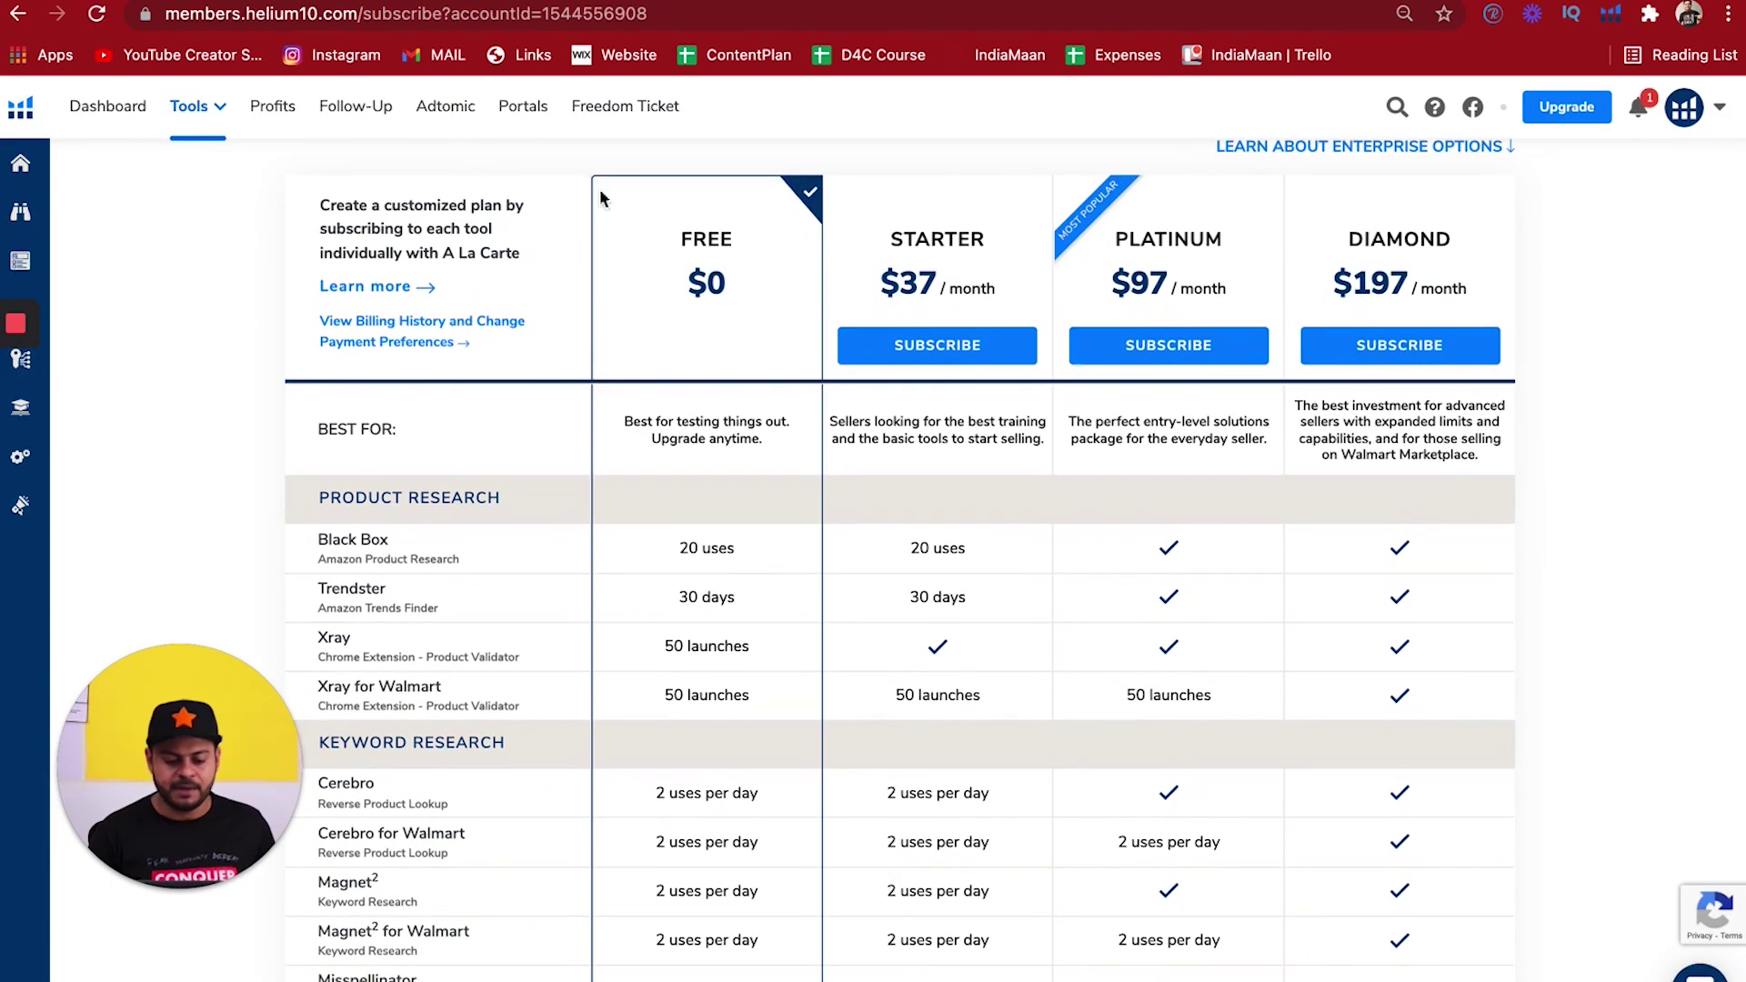
- Hide the browser's bookmarks bar to give the plan comparison more room
{"action": "left_click", "coordinate": [178, 14]}
{"action": "key", "text": "super+shift+b"}
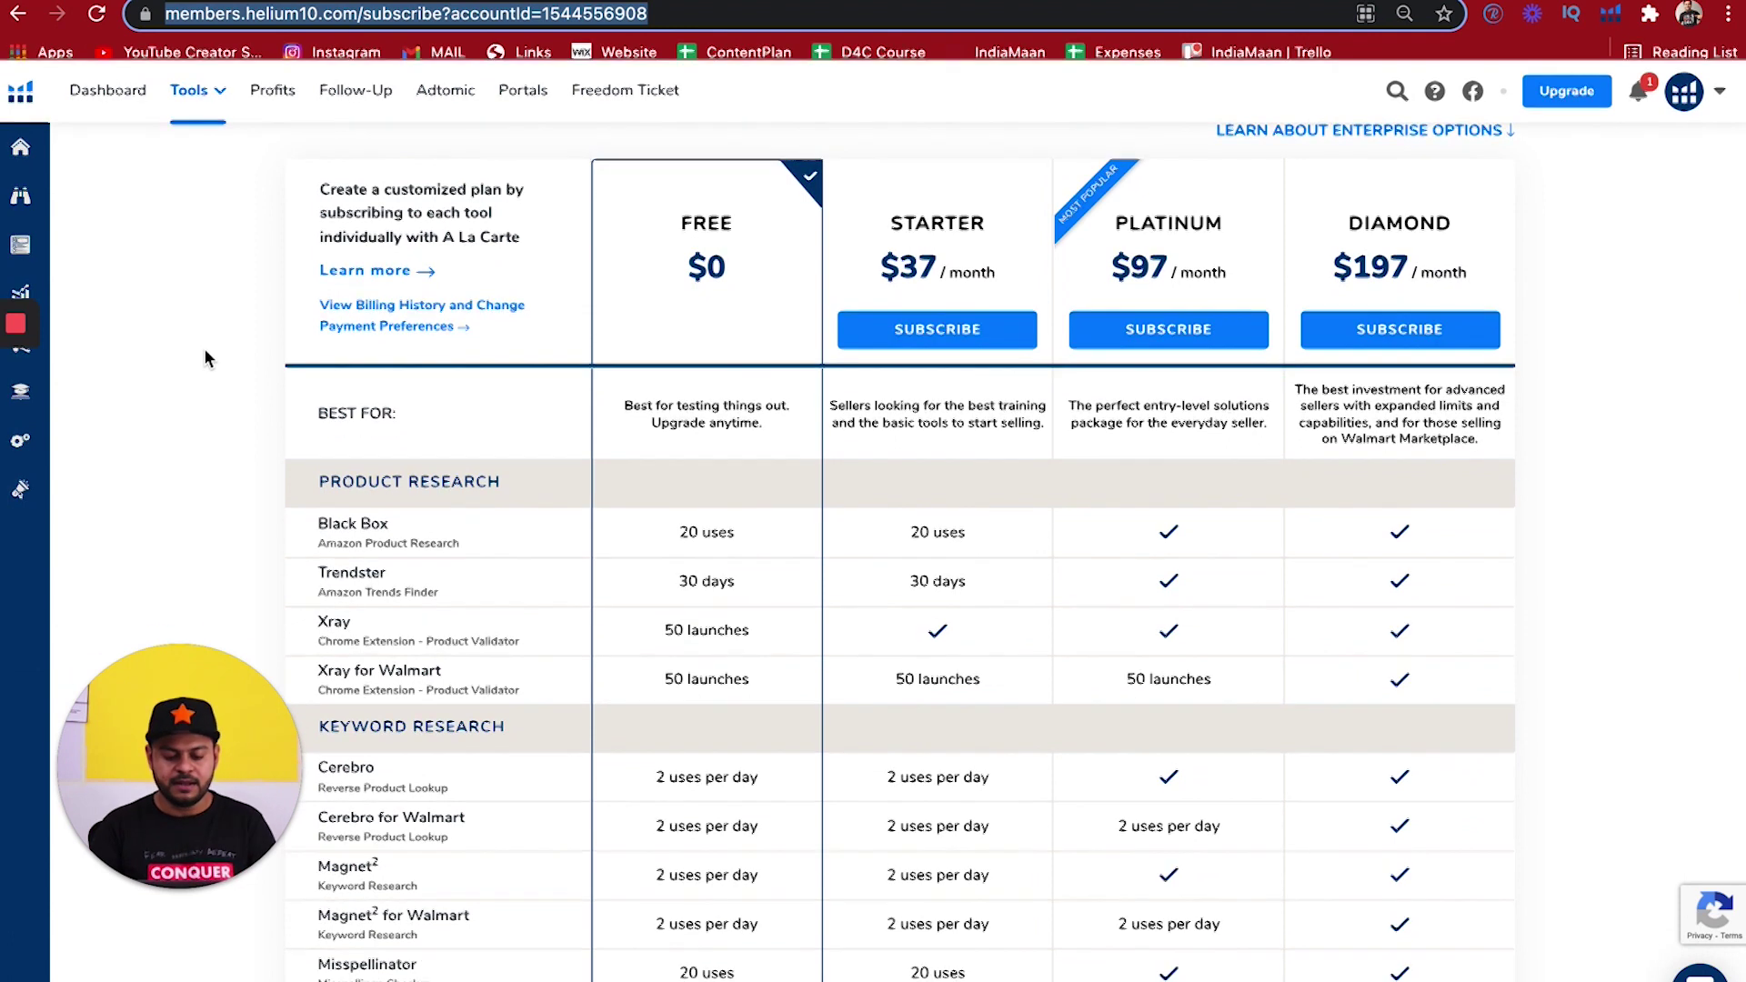
{"action": "left_click", "coordinate": [1639, 356]}
{"action": "scroll", "coordinate": [1639, 356], "scroll_direction": "down", "scroll_amount": 1}
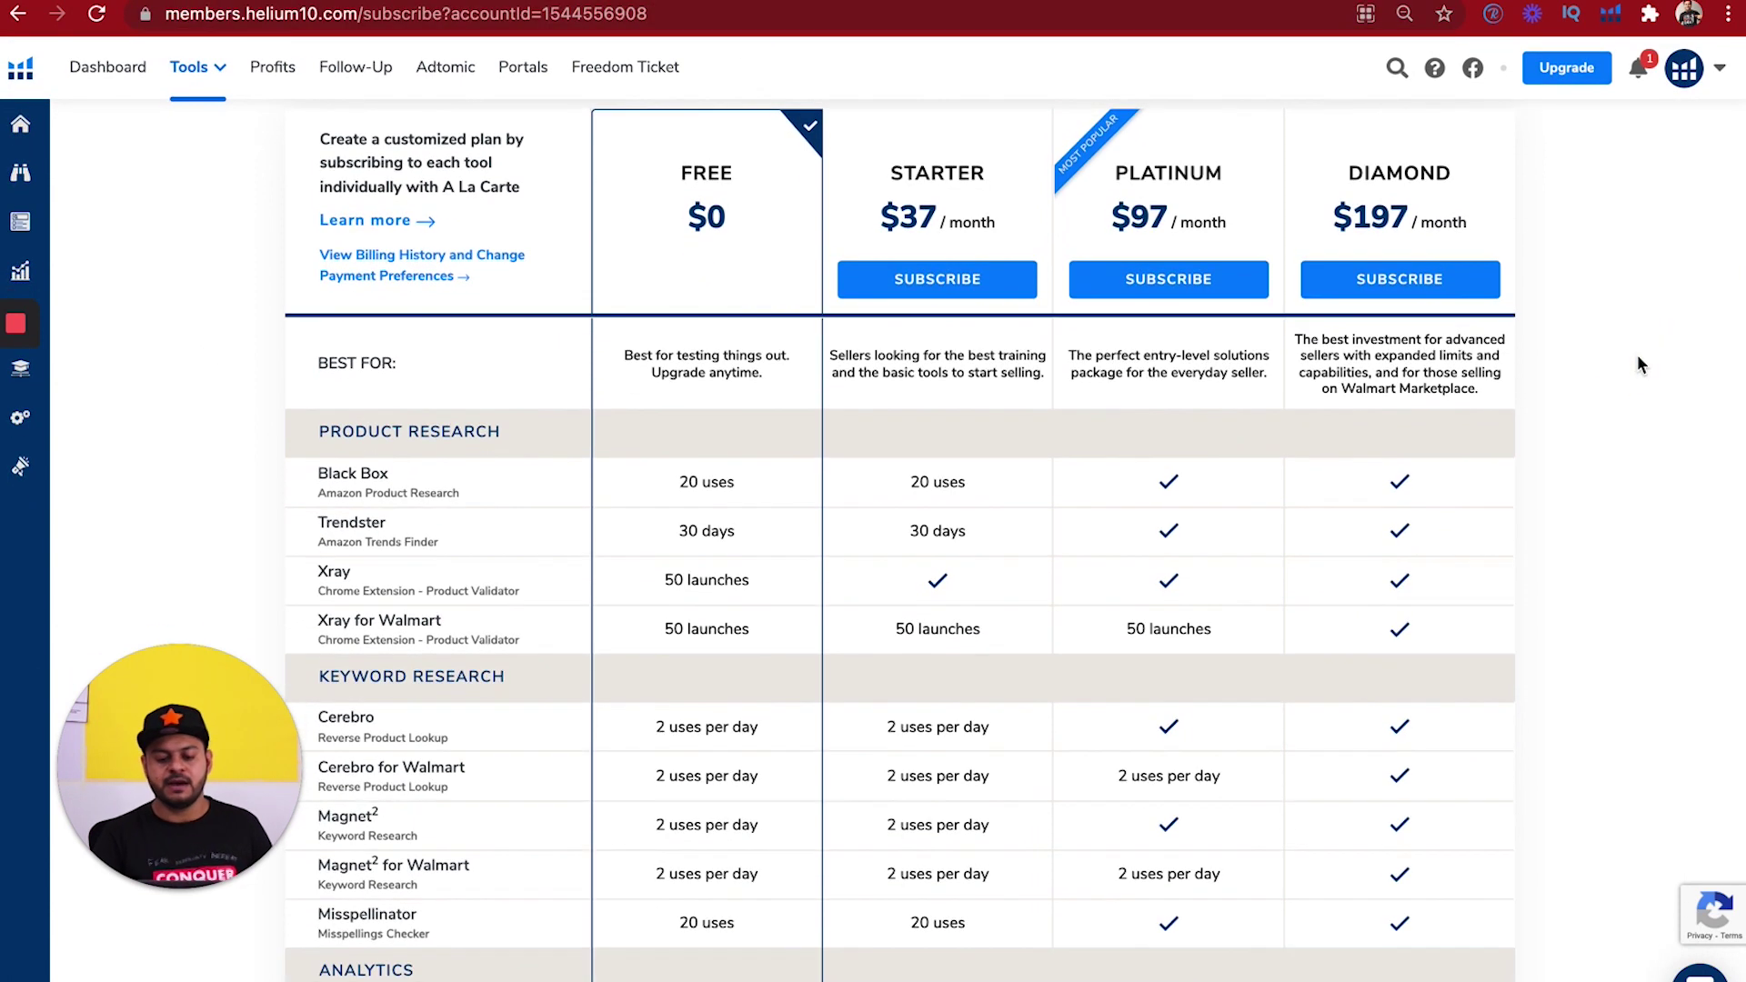
- Compare the Free, Starter, Platinum and Diamond plans by price and by product research, keyword research and analytics limits
{"action": "left_click_drag", "start_coordinate": [253, 739], "coordinate": [210, 492]}
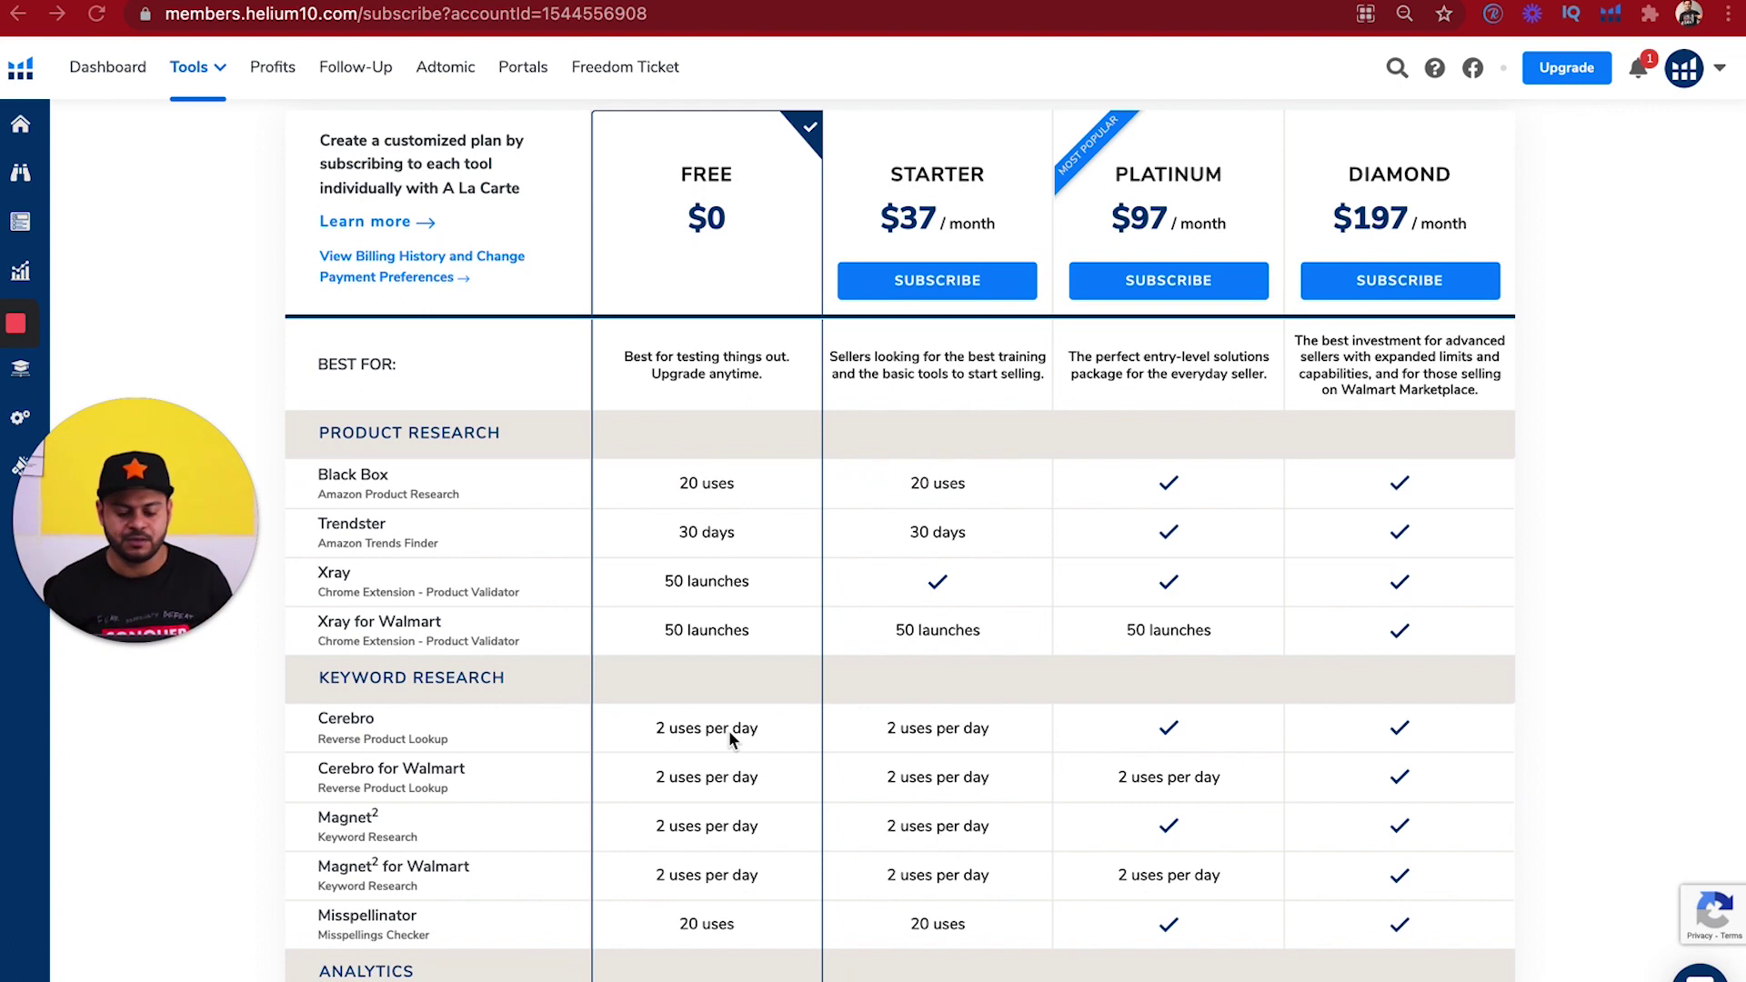
{"action": "scroll", "coordinate": [1615, 693], "scroll_direction": "up", "scroll_amount": 1}
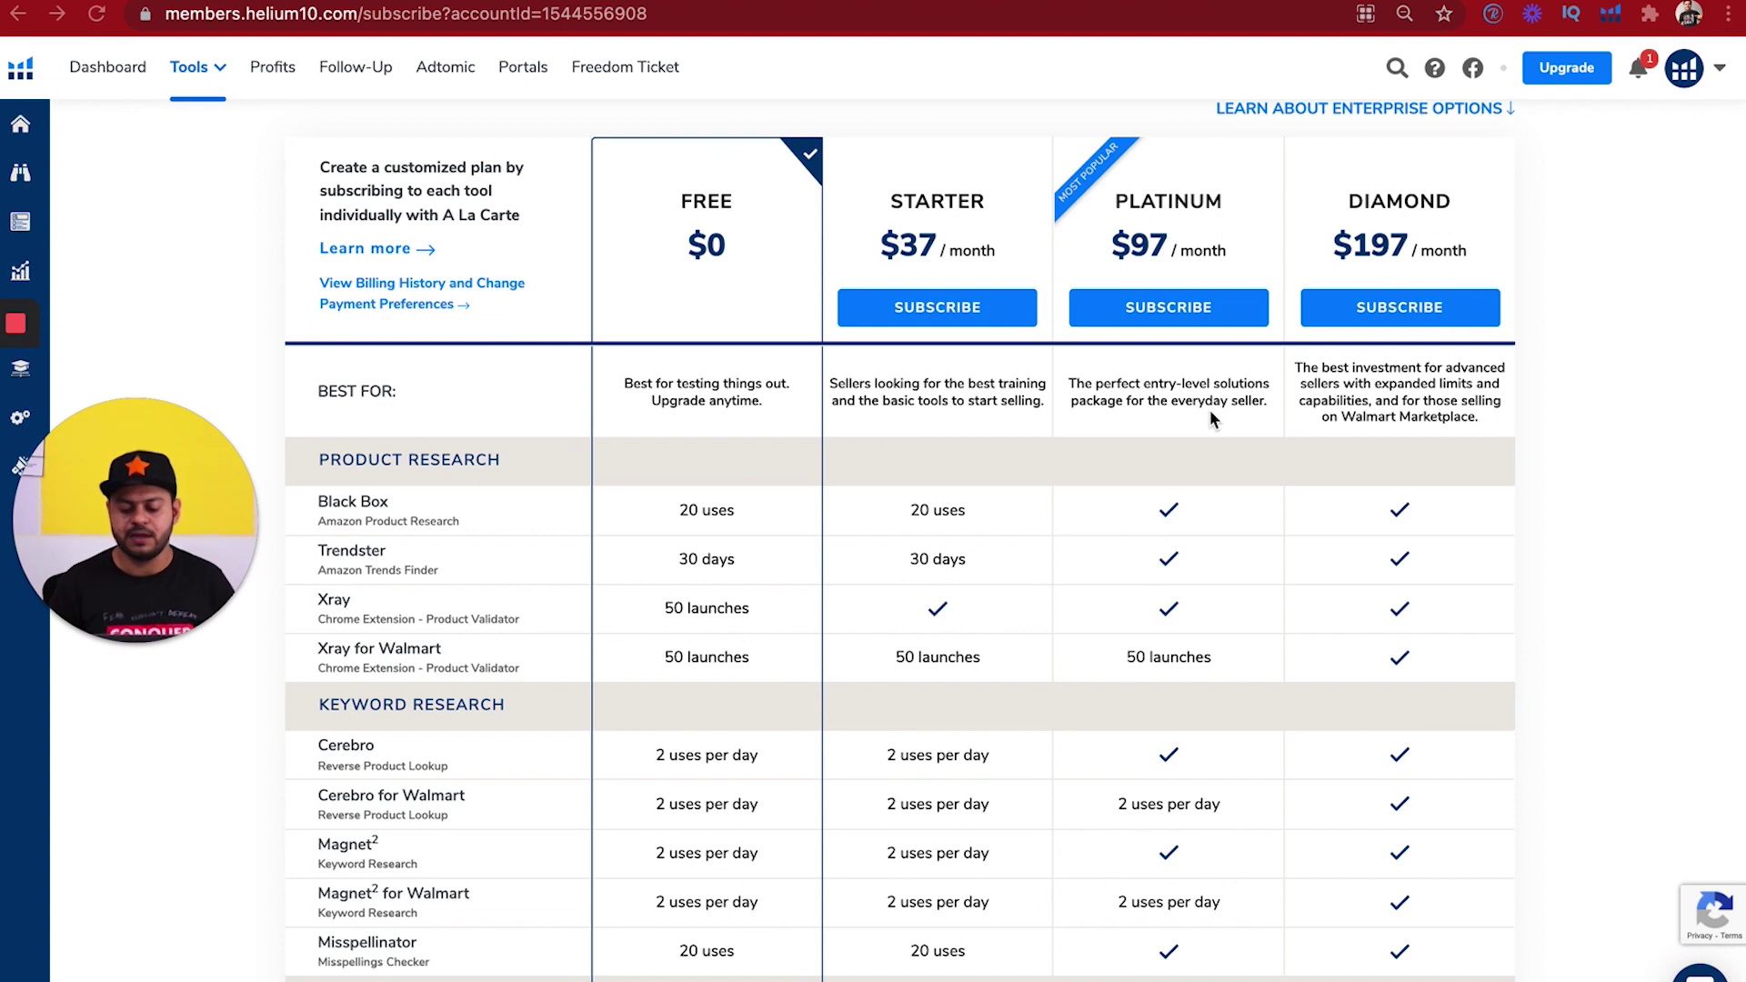
{"action": "scroll", "coordinate": [1210, 420], "scroll_direction": "down", "scroll_amount": 5}
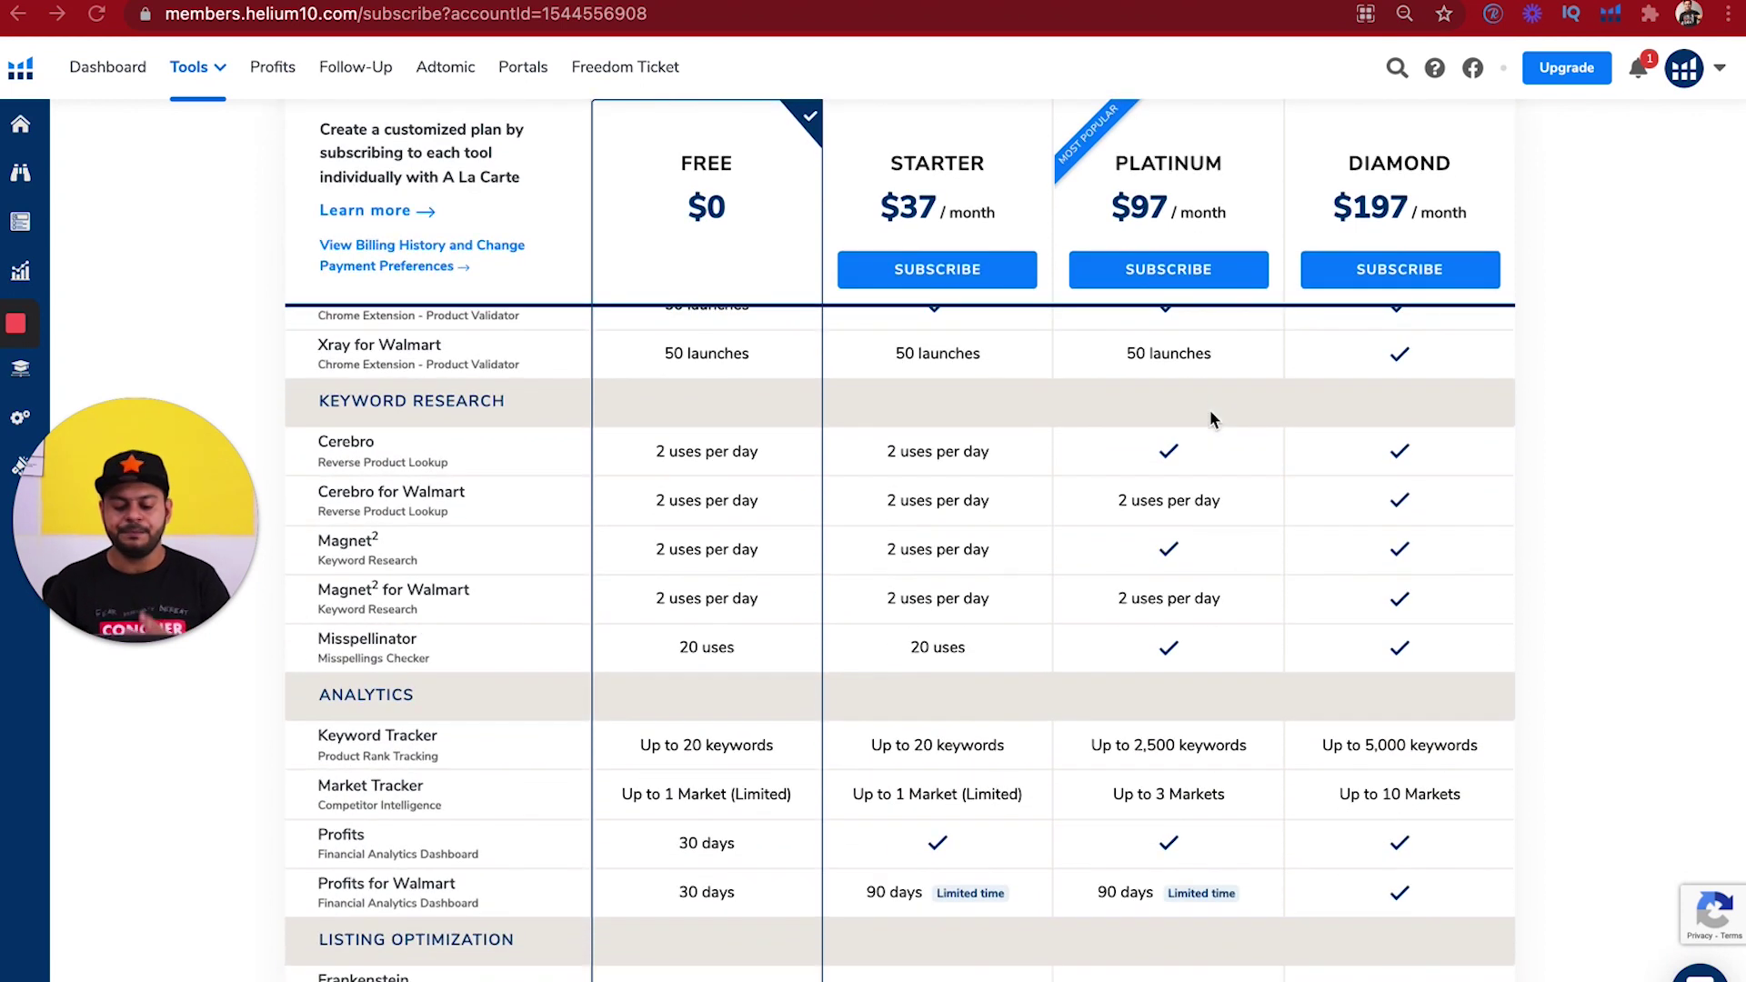
{"action": "scroll", "coordinate": [1211, 419], "scroll_direction": "down", "scroll_amount": 1}
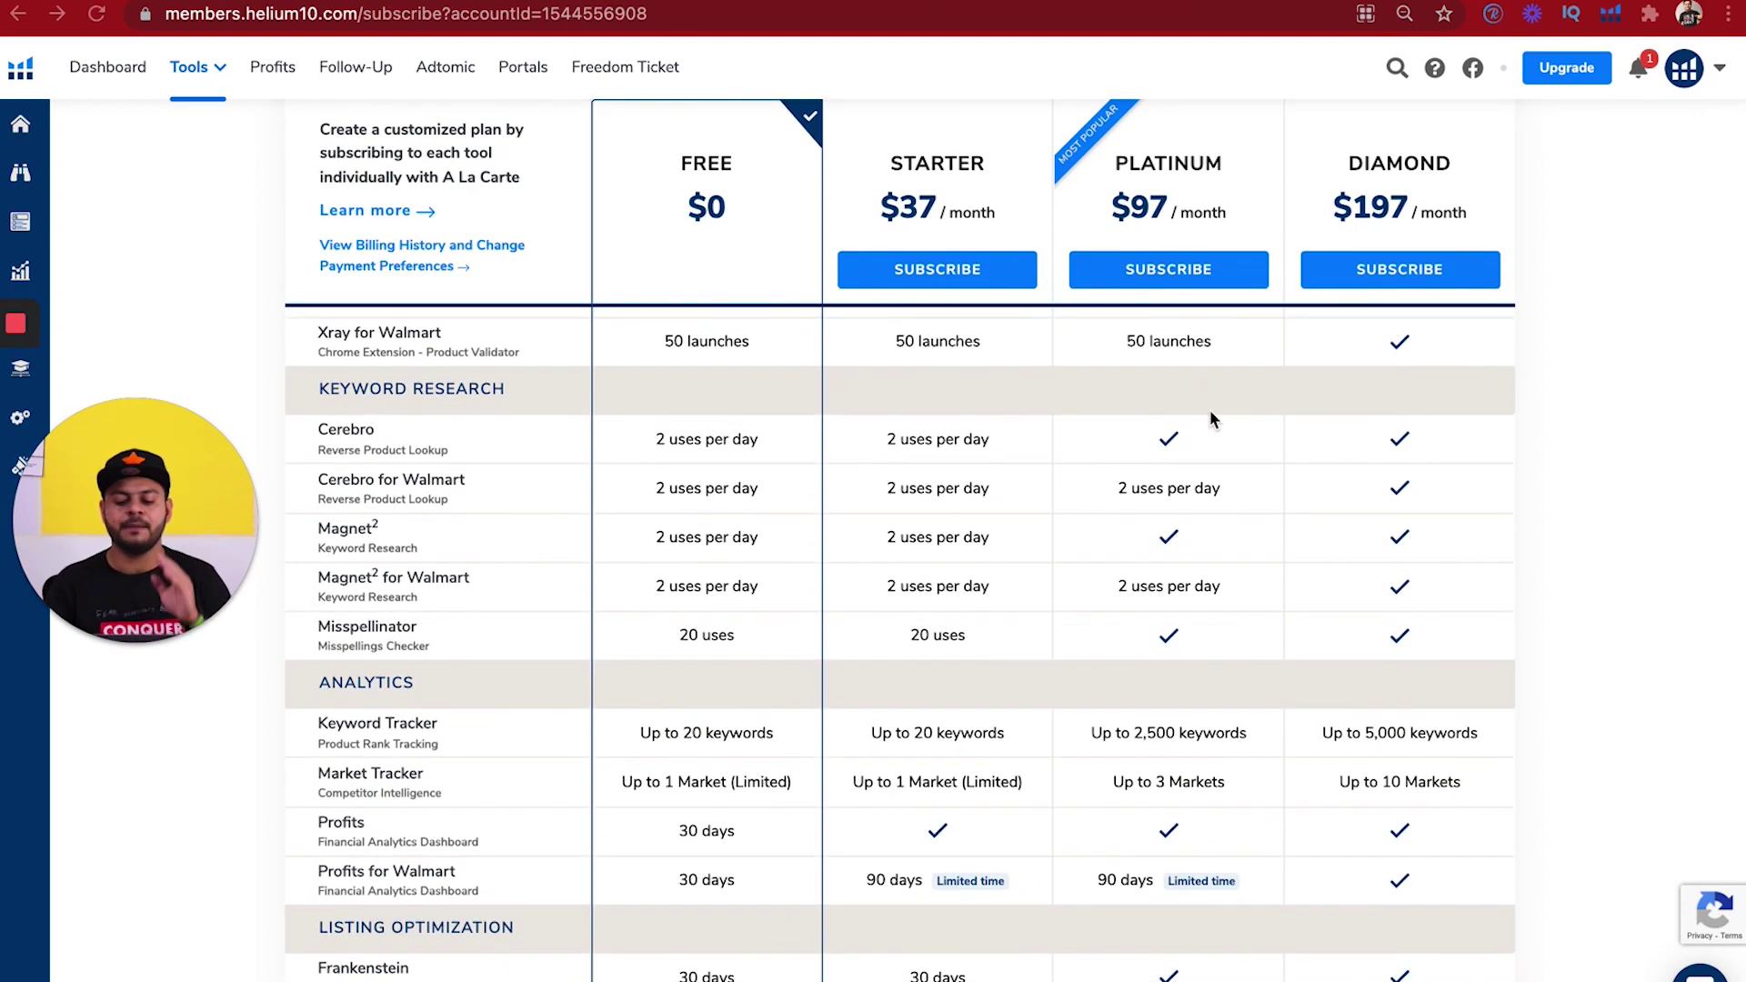
{"action": "scroll", "coordinate": [1210, 419], "scroll_direction": "up", "scroll_amount": 1}
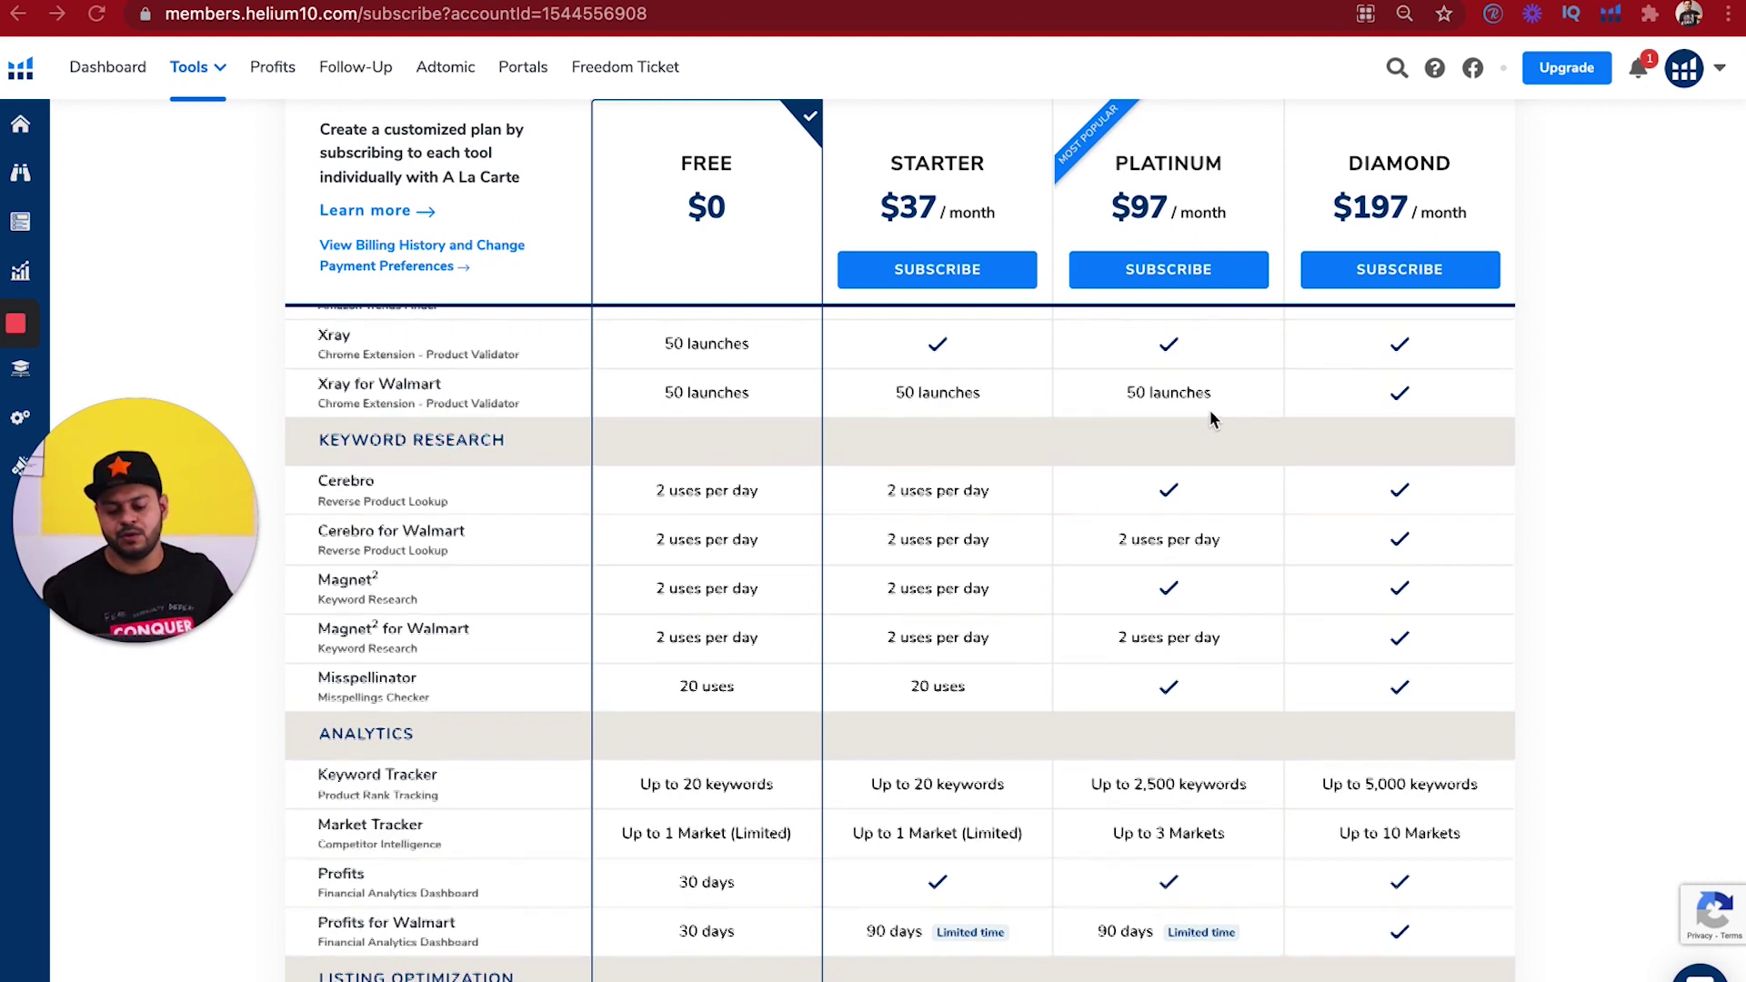
{"action": "scroll", "coordinate": [1200, 410], "scroll_direction": "up", "scroll_amount": 5}
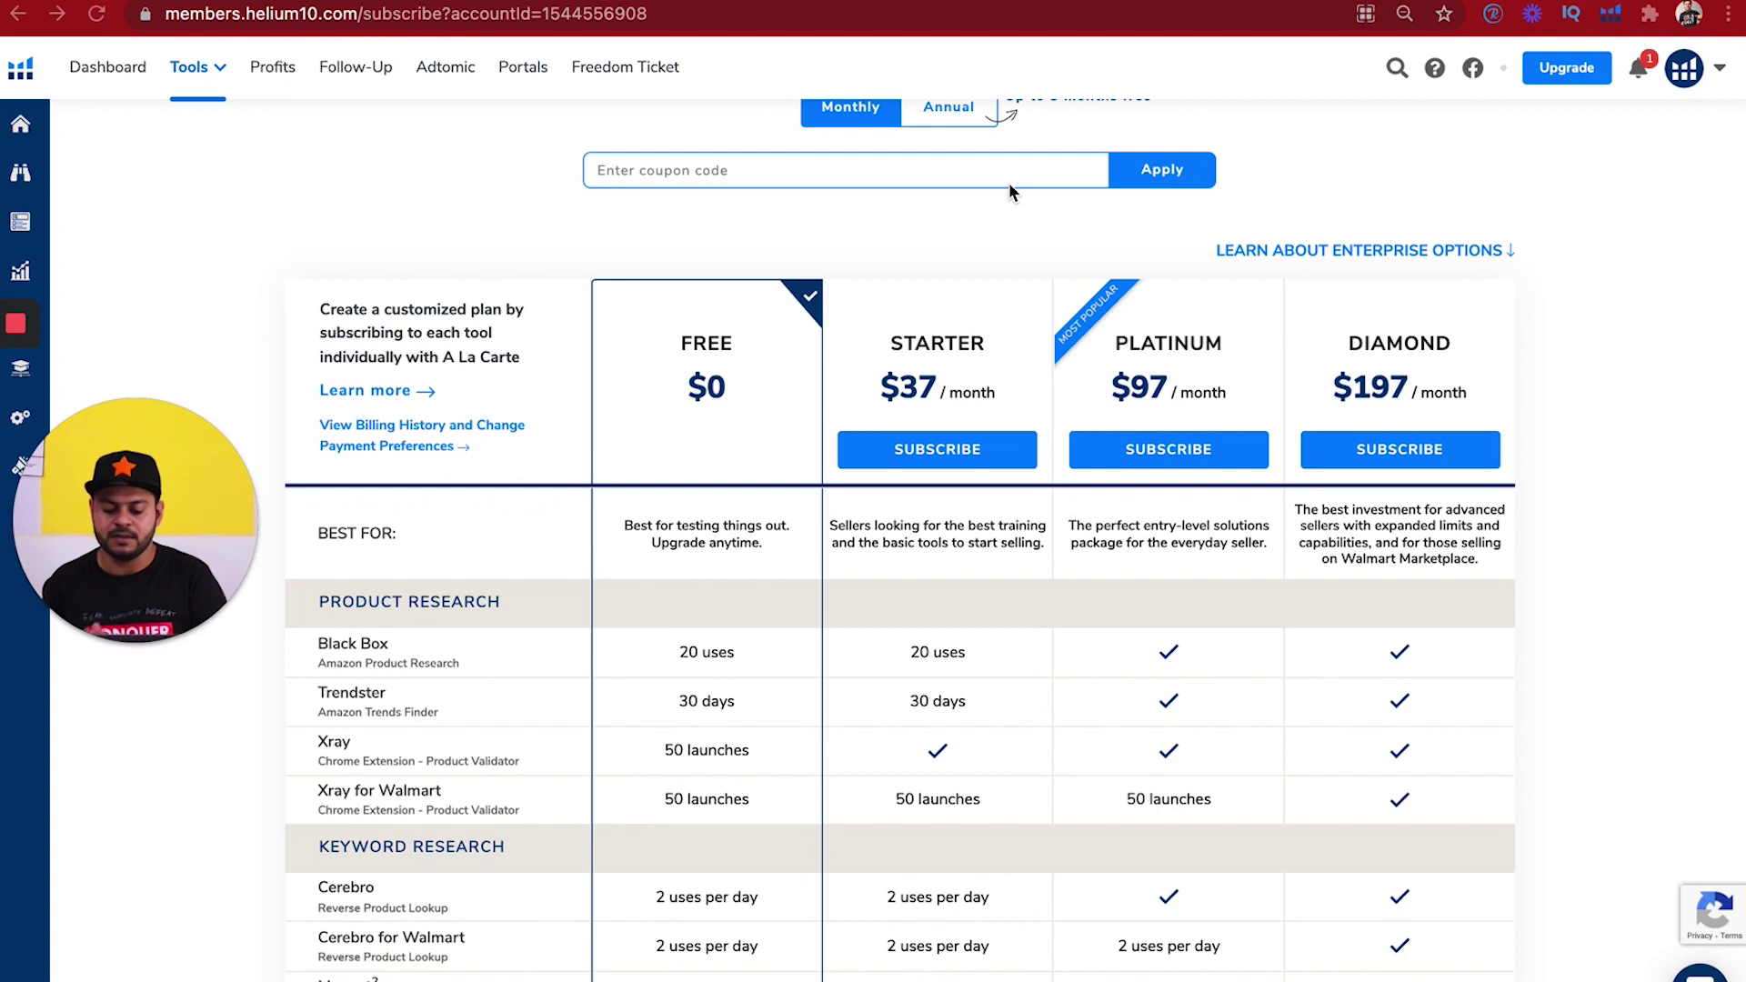
{"action": "scroll", "coordinate": [902, 451], "scroll_direction": "up", "scroll_amount": 1}
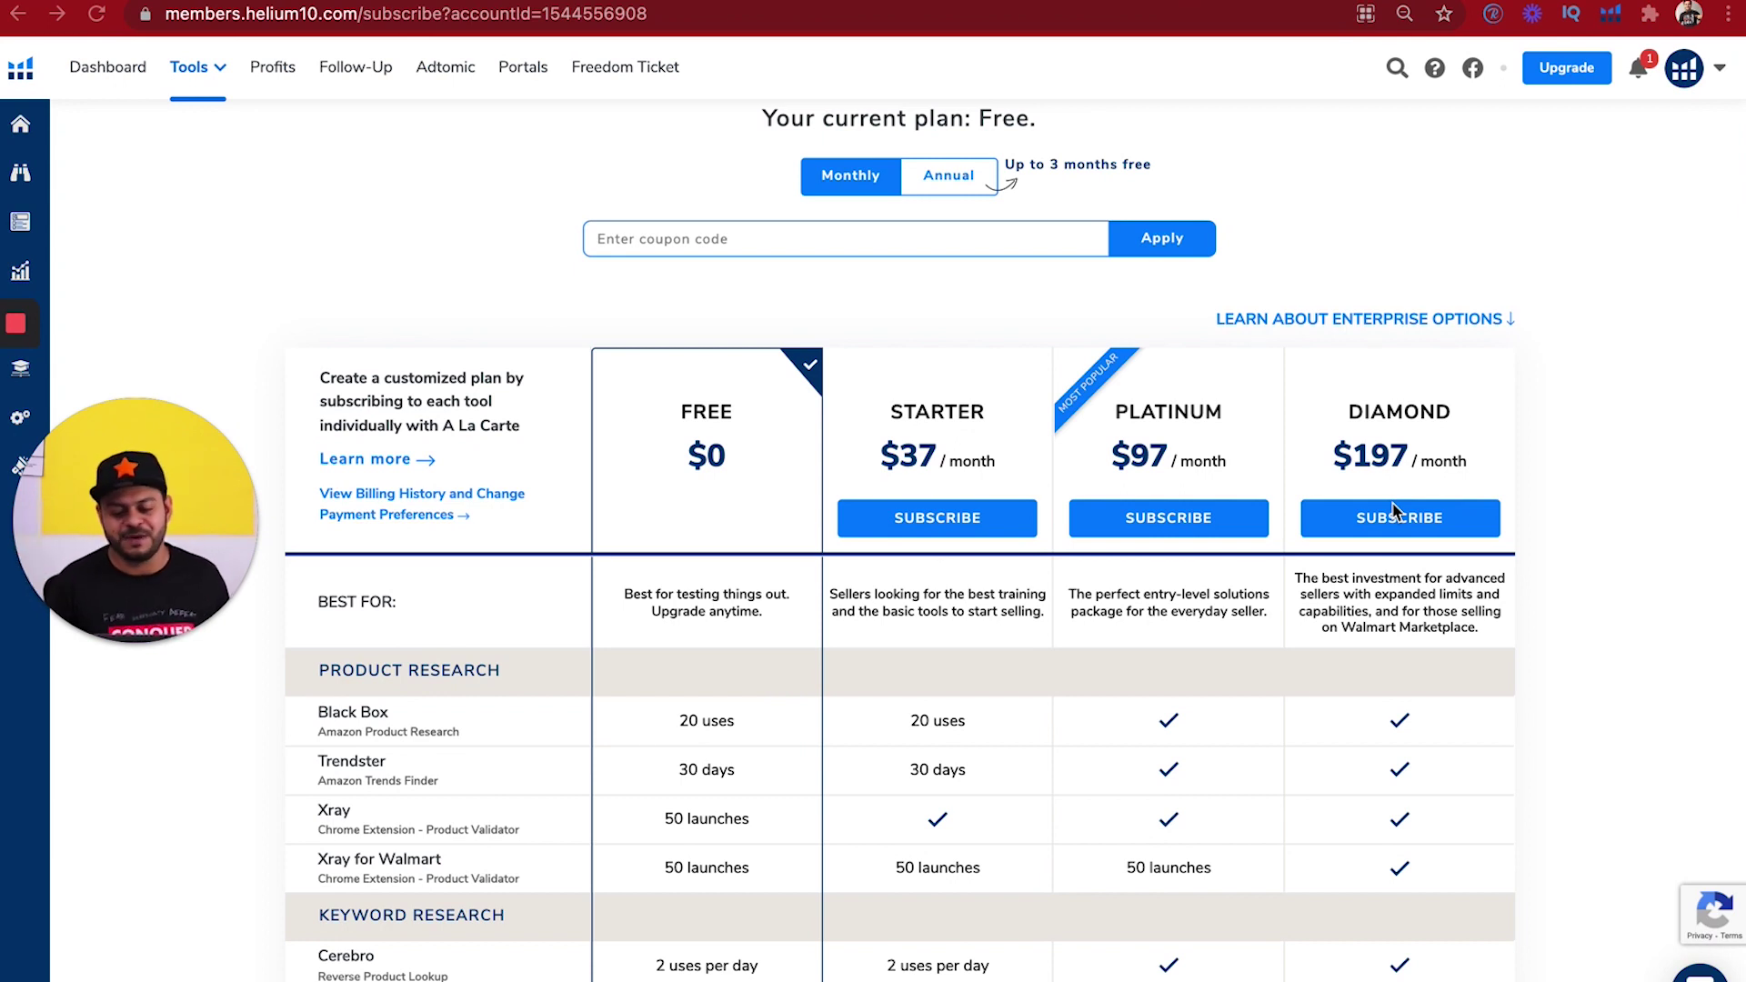
{"action": "scroll", "coordinate": [1037, 362], "scroll_direction": "up", "scroll_amount": 1}
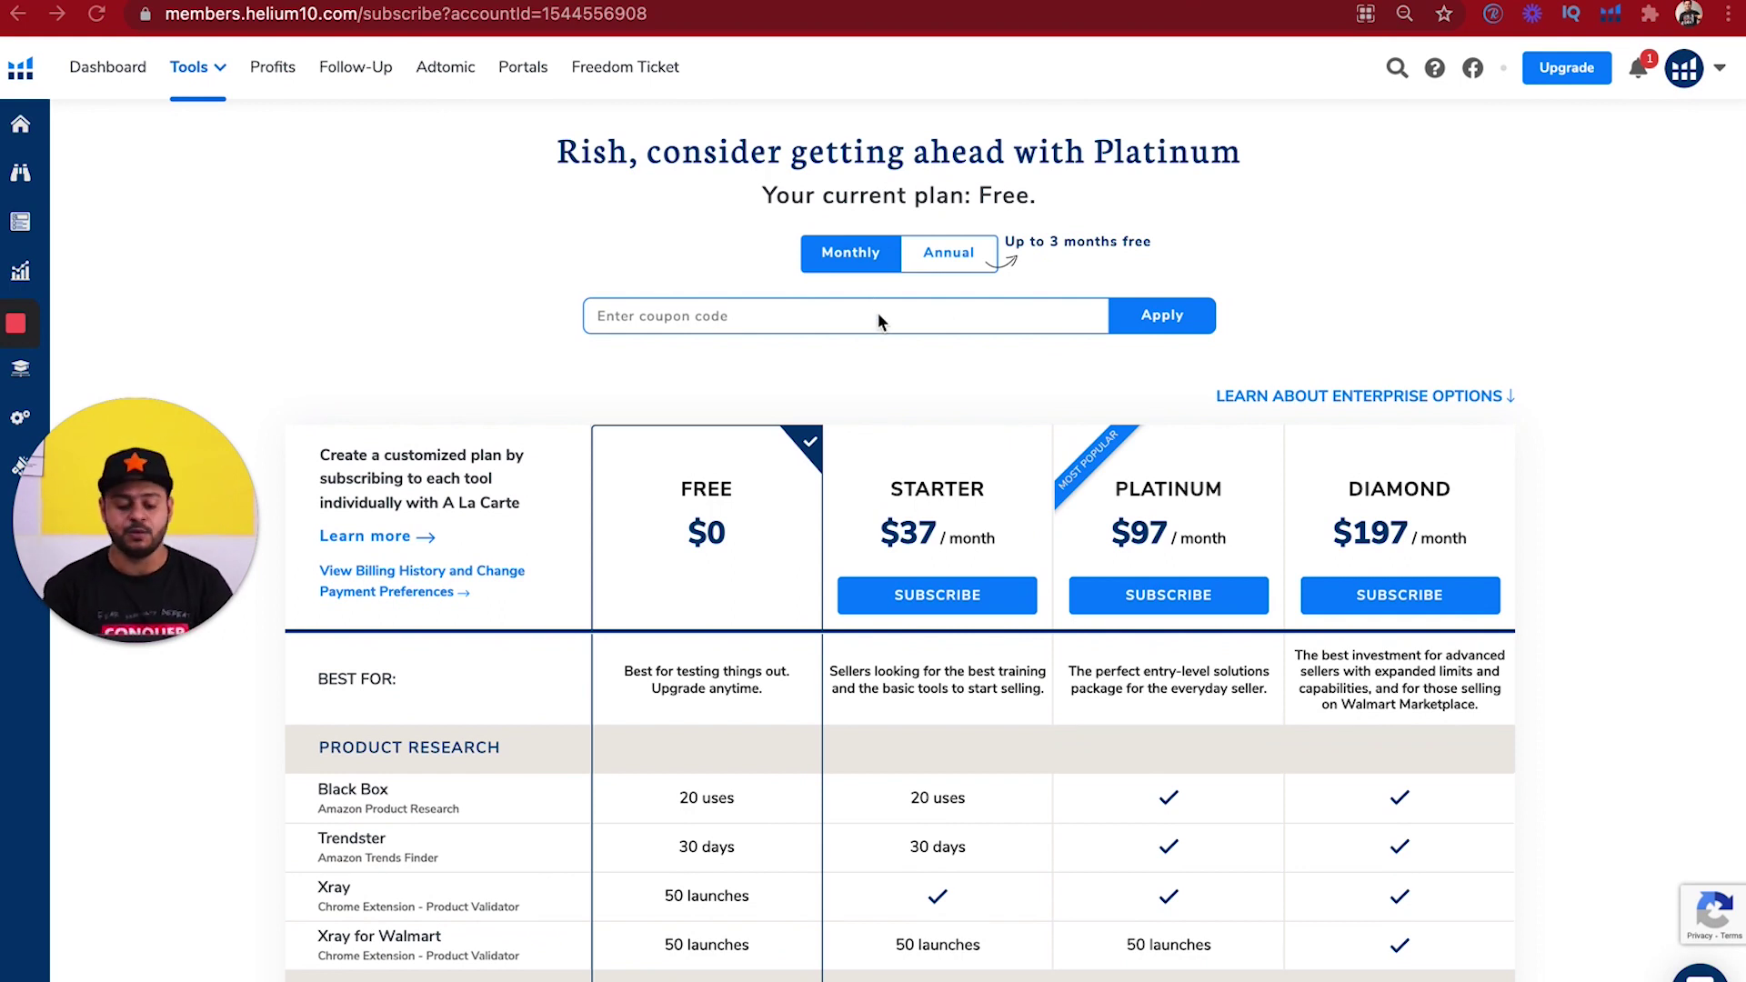
- Apply the coupon code INDIAMAAN50 to the subscription plans
{"action": "left_click", "coordinate": [782, 312]}
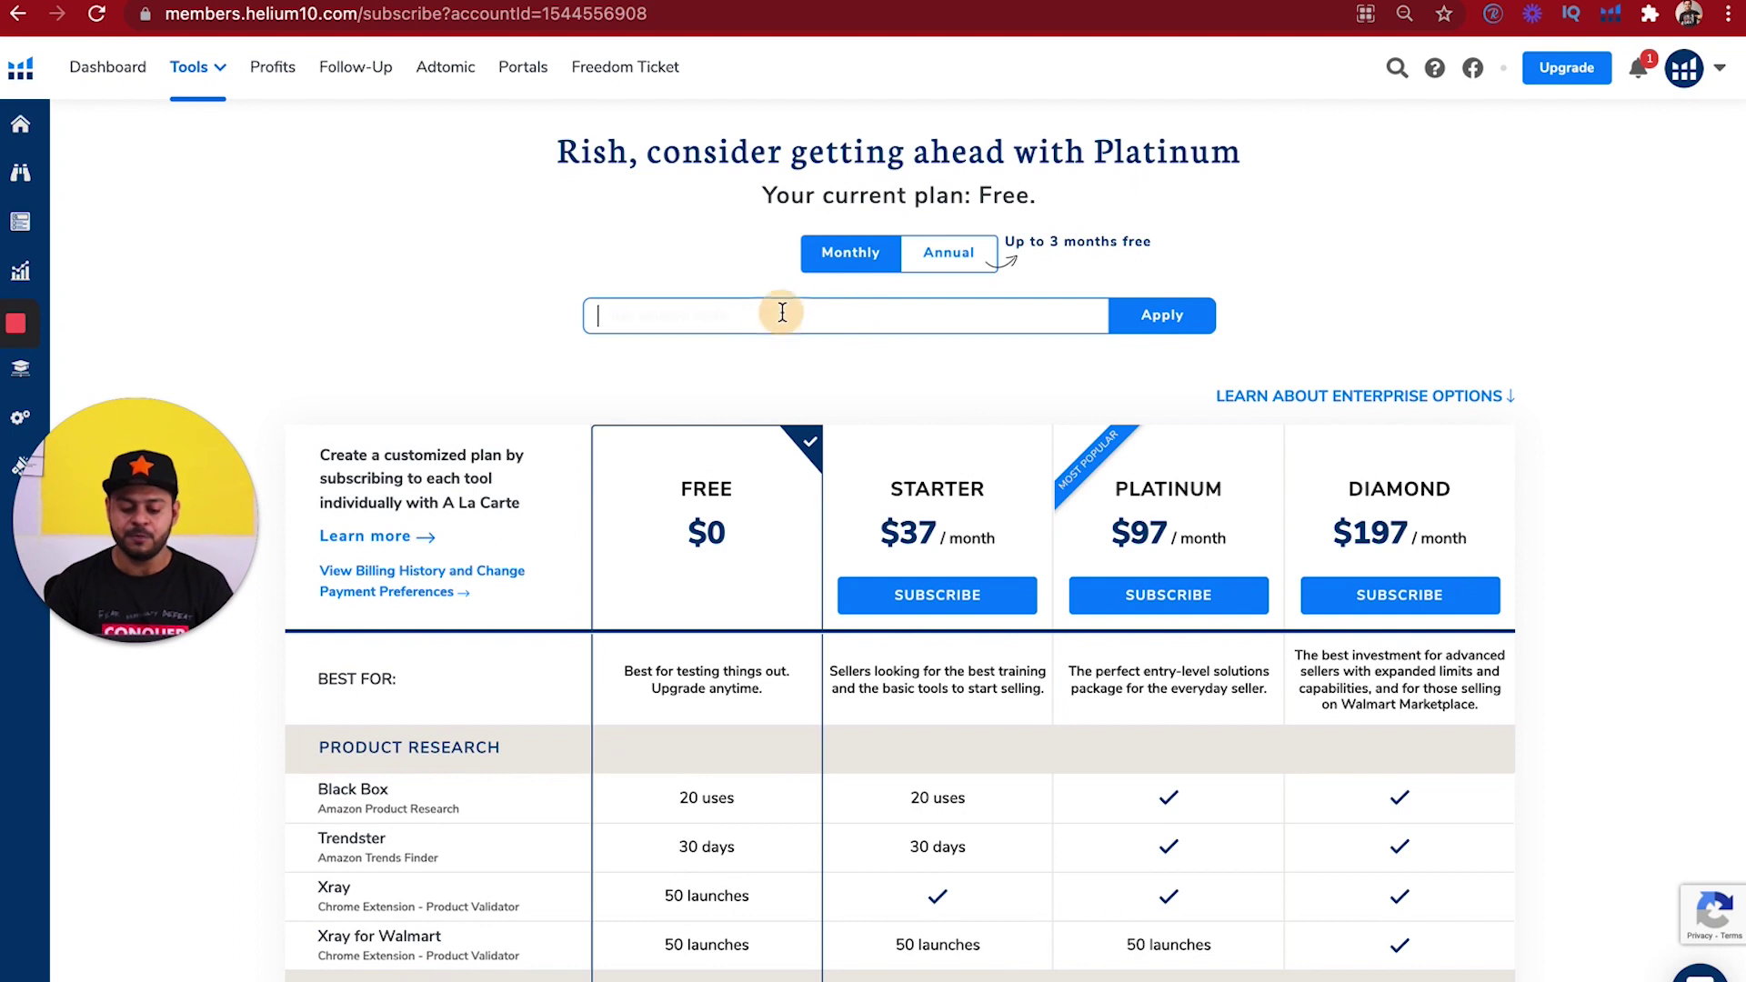
{"action": "left_click", "coordinate": [755, 370]}
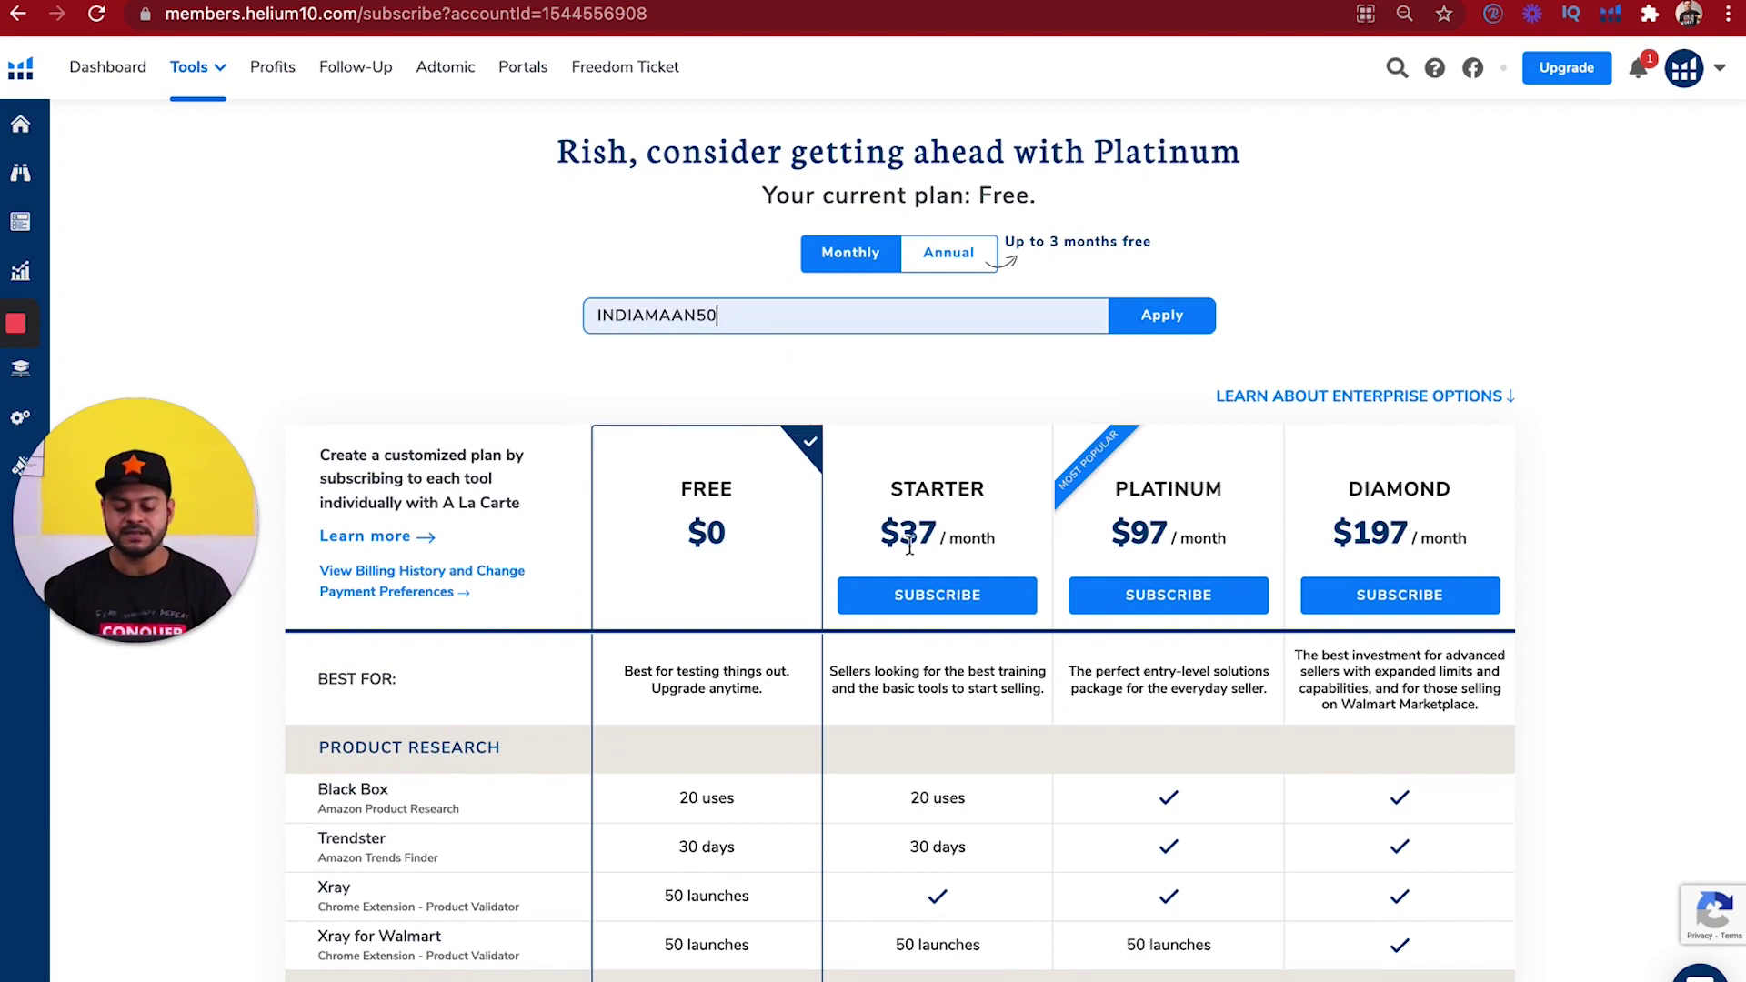
{"action": "left_click", "coordinate": [1179, 317]}
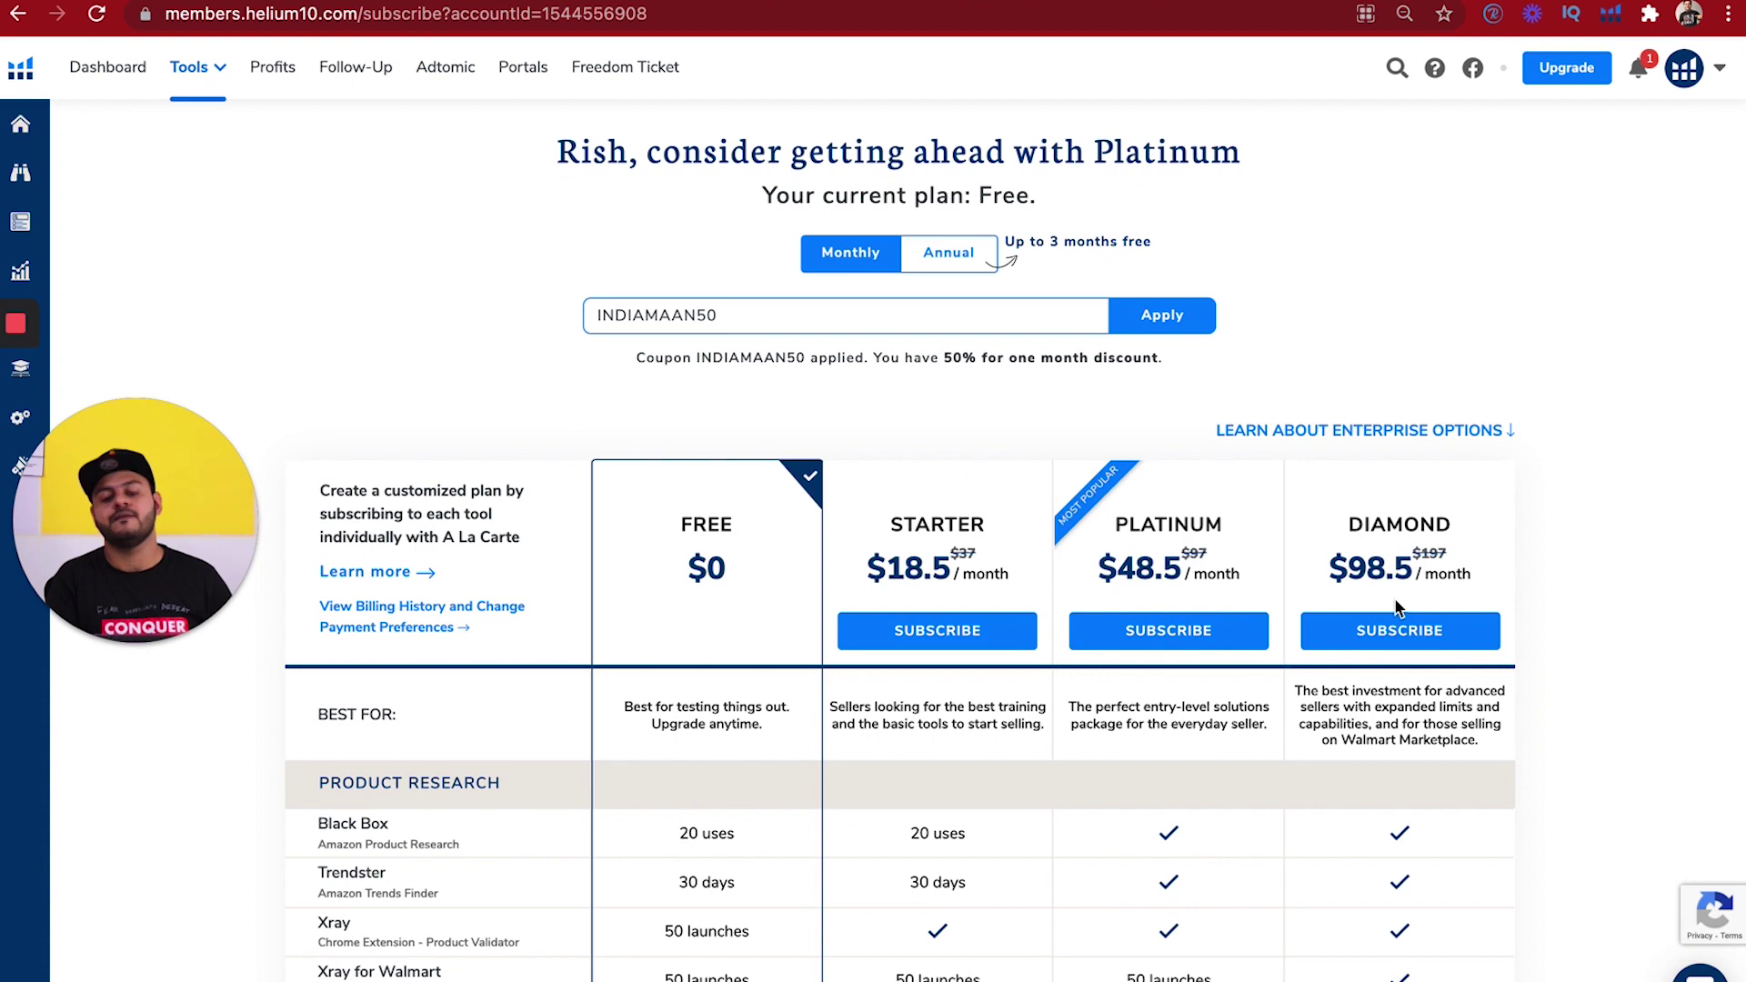
- Replace the coupon code with INDIAMAAN10 and apply it to the plans
{"action": "left_click", "coordinate": [764, 316]}
{"action": "key", "text": "BackSpace"}
{"action": "key", "text": "BackSpace"}
{"action": "type", "text": "10"}
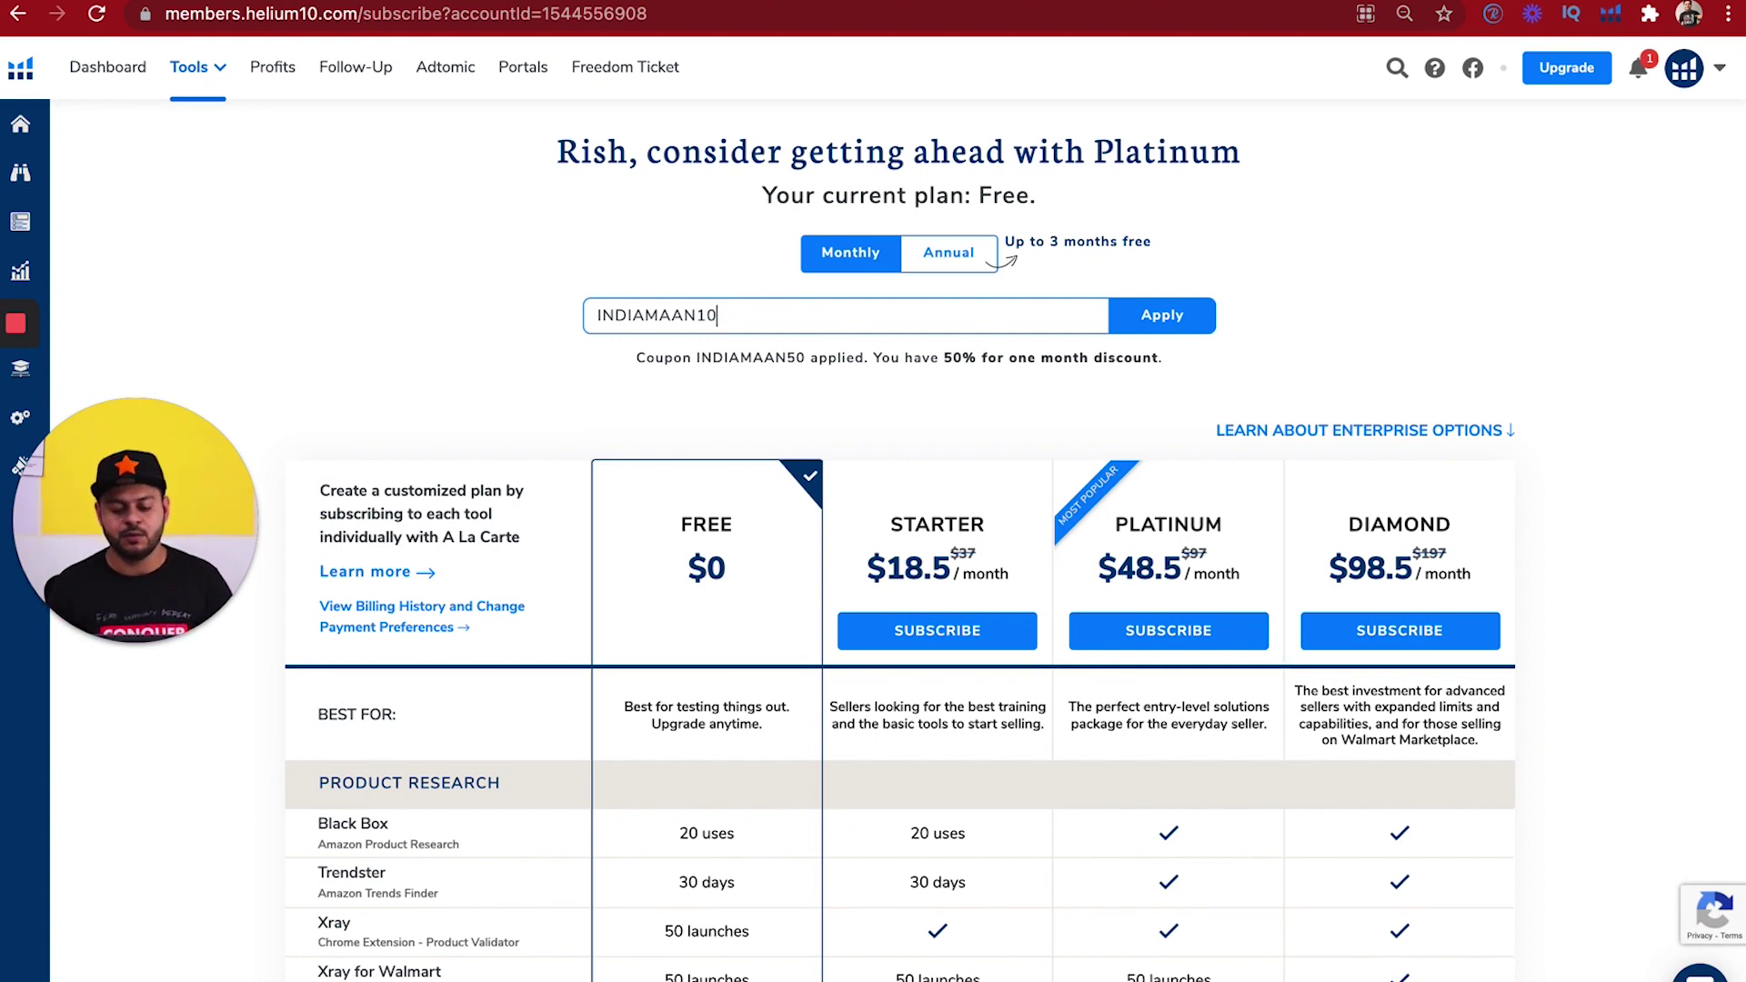
{"action": "left_click", "coordinate": [1162, 314]}
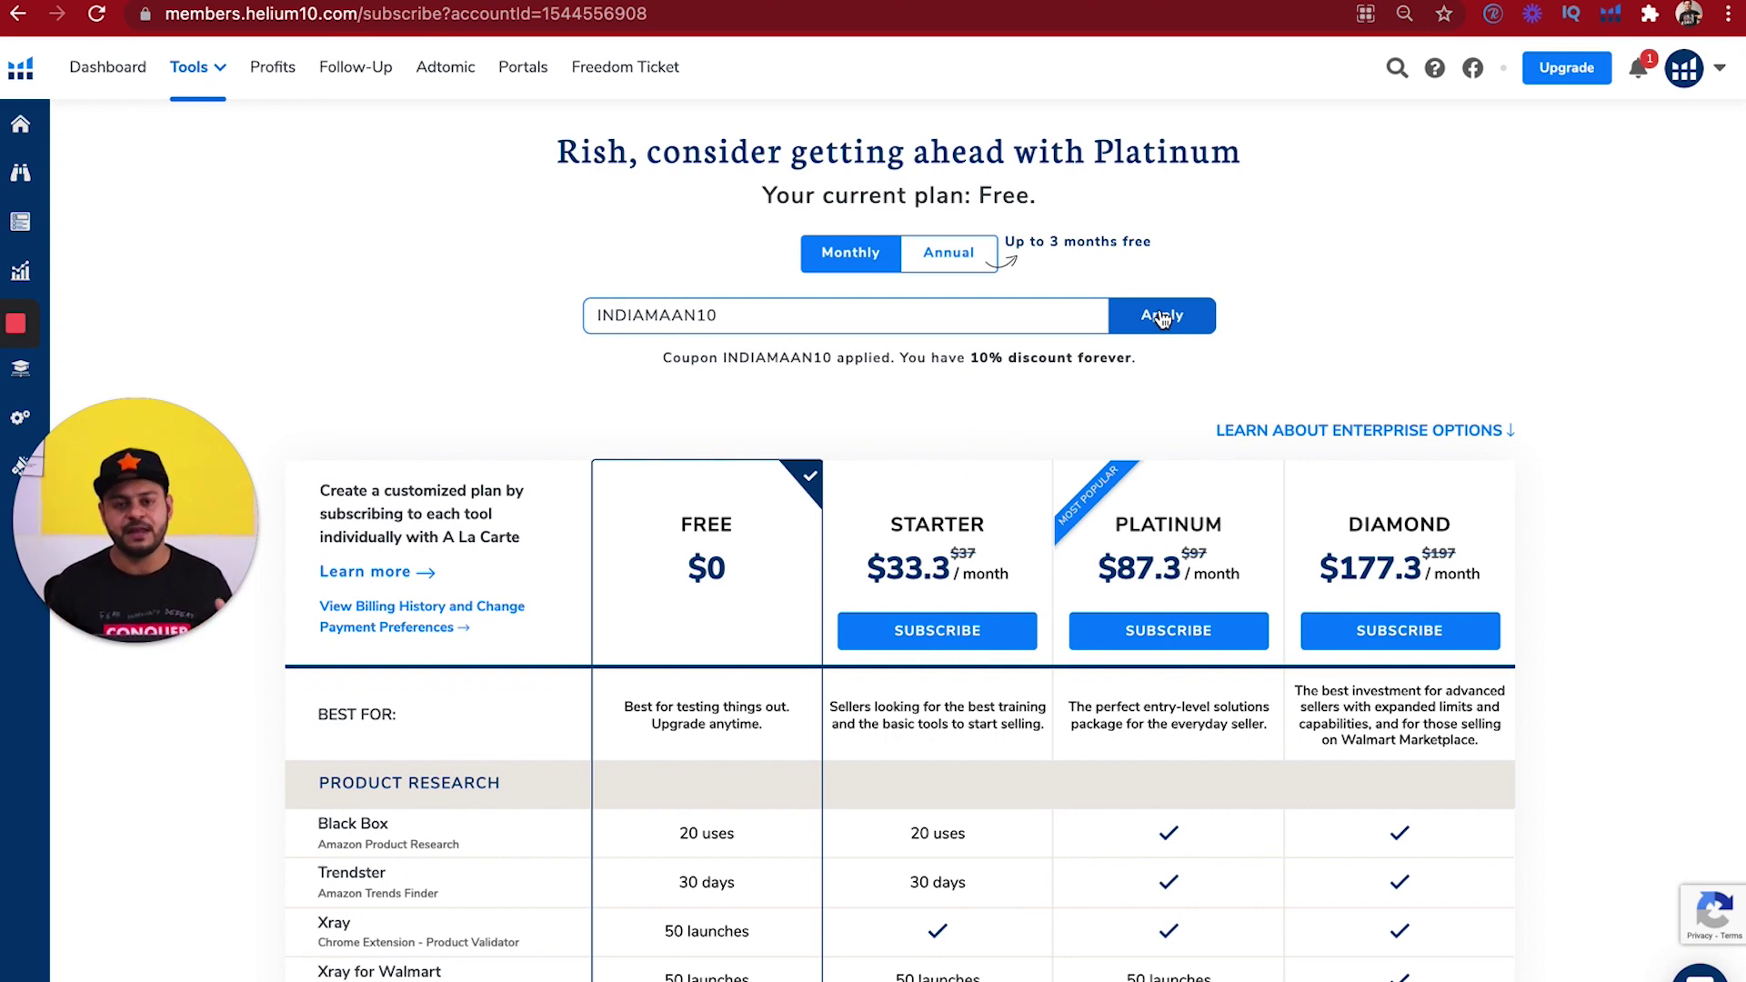
- Change the coupon code back to INDIAMAAN50 and apply it again
{"action": "left_click", "coordinate": [892, 327]}
{"action": "key", "text": "BackSpace"}
{"action": "key", "text": "BackSpace"}
{"action": "type", "text": "50"}
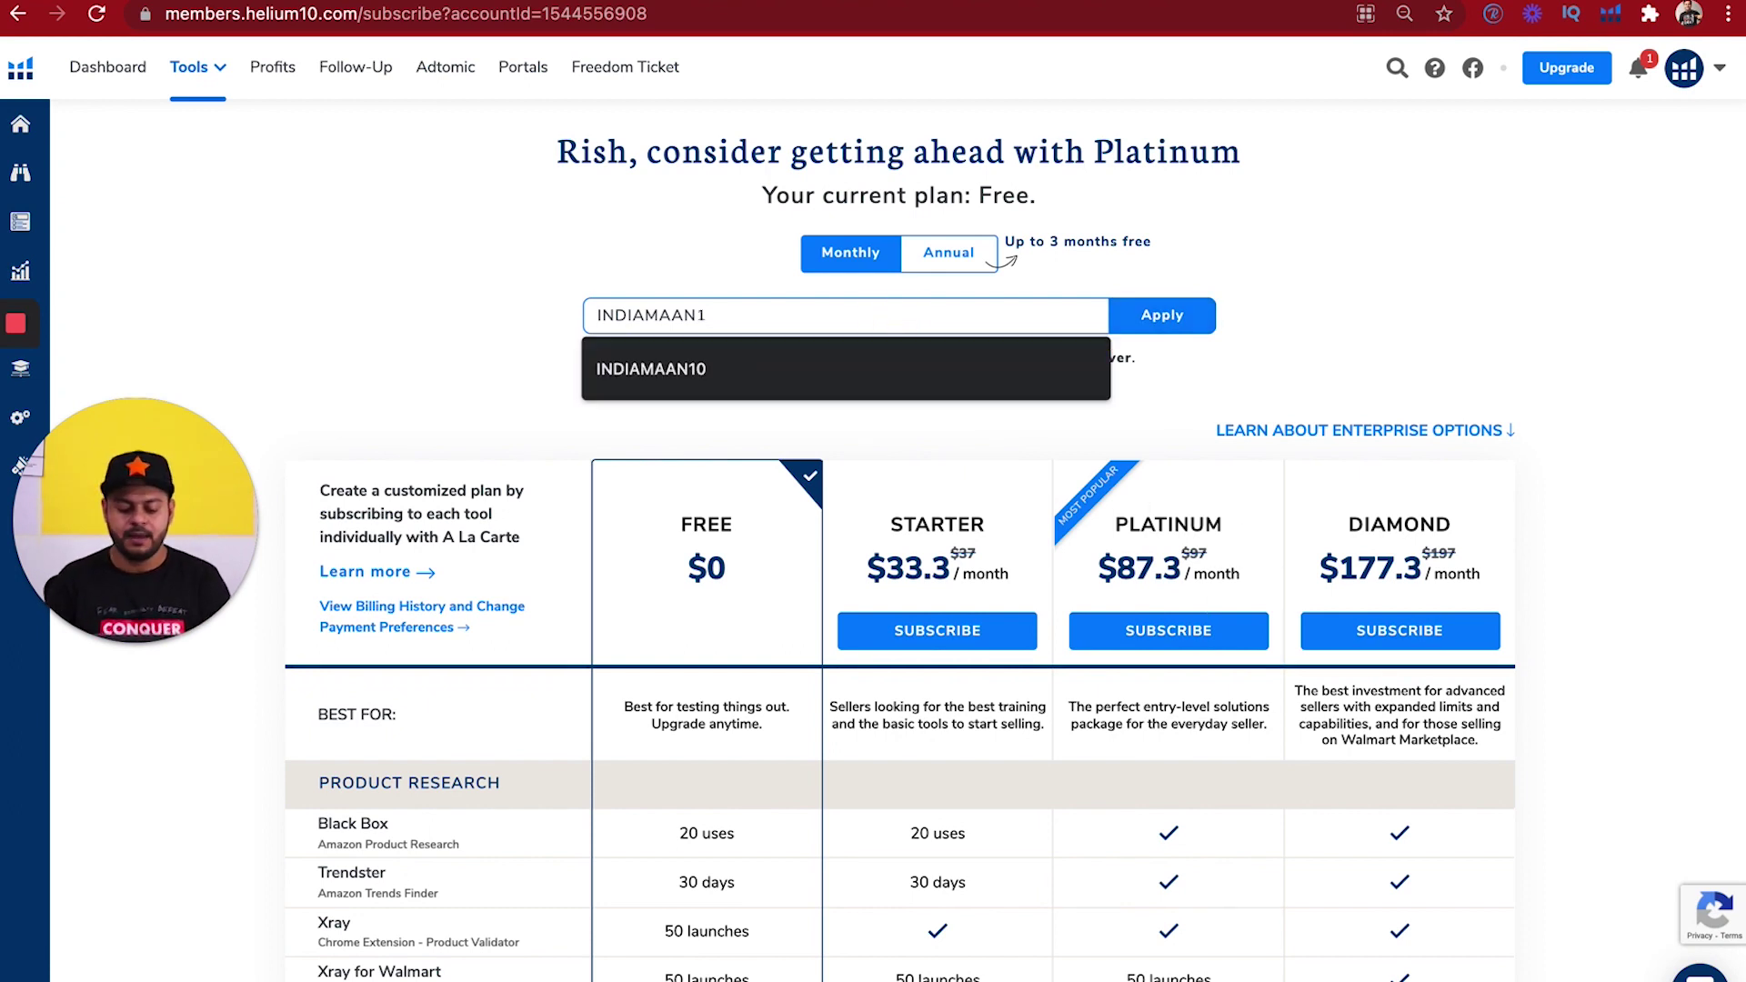
{"action": "key", "text": "Return"}
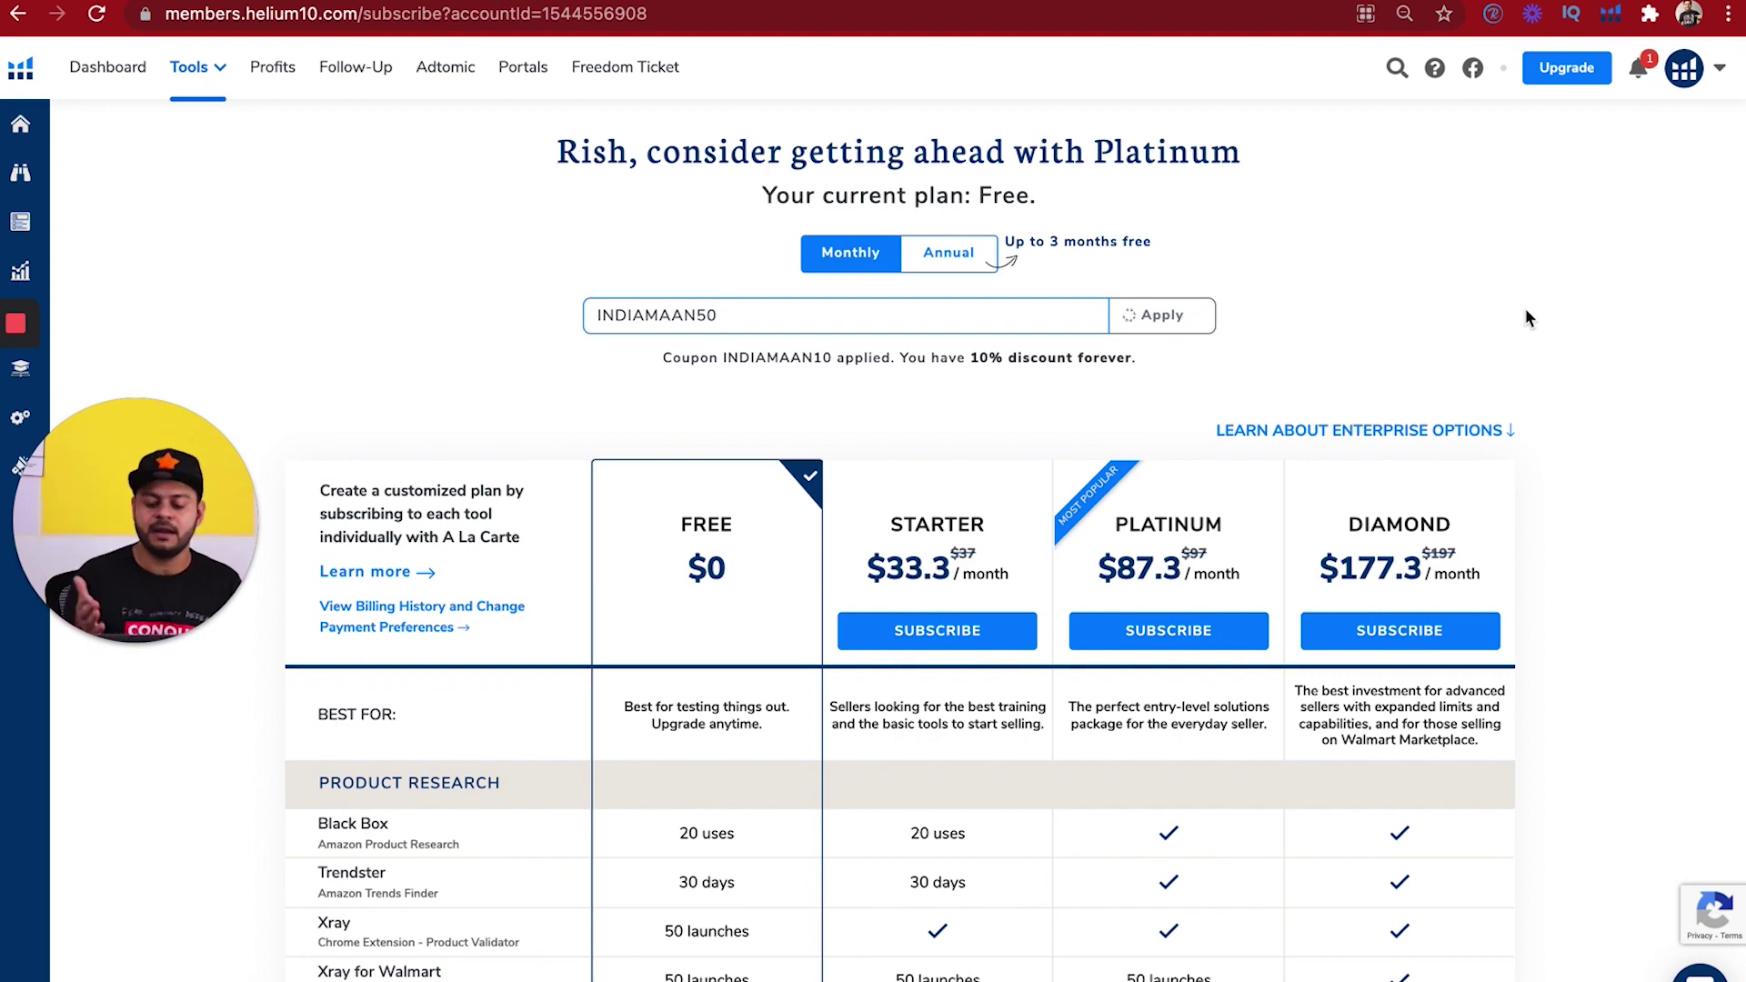
- Review the discounted plan columns and highlight the Platinum plan's monthly price
{"action": "scroll", "coordinate": [1177, 779], "scroll_direction": "down", "scroll_amount": 1}
{"action": "scroll", "coordinate": [1177, 784], "scroll_direction": "down", "scroll_amount": 8}
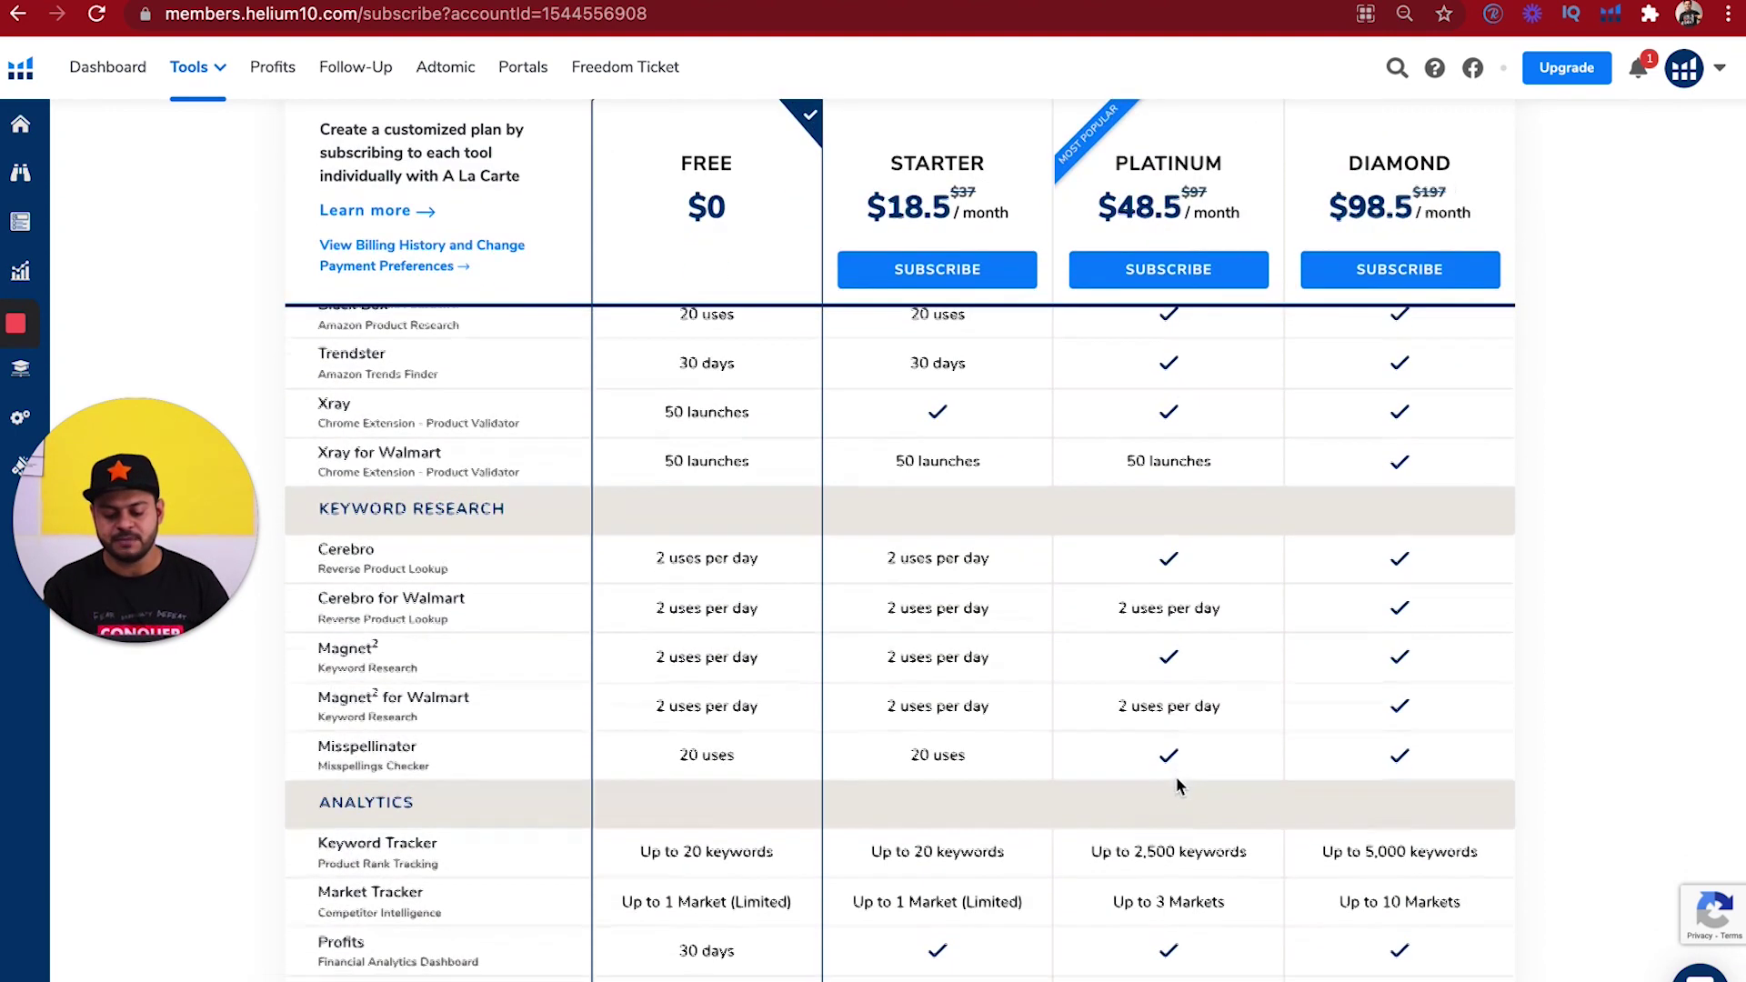
{"action": "scroll", "coordinate": [1176, 780], "scroll_direction": "up", "scroll_amount": 10}
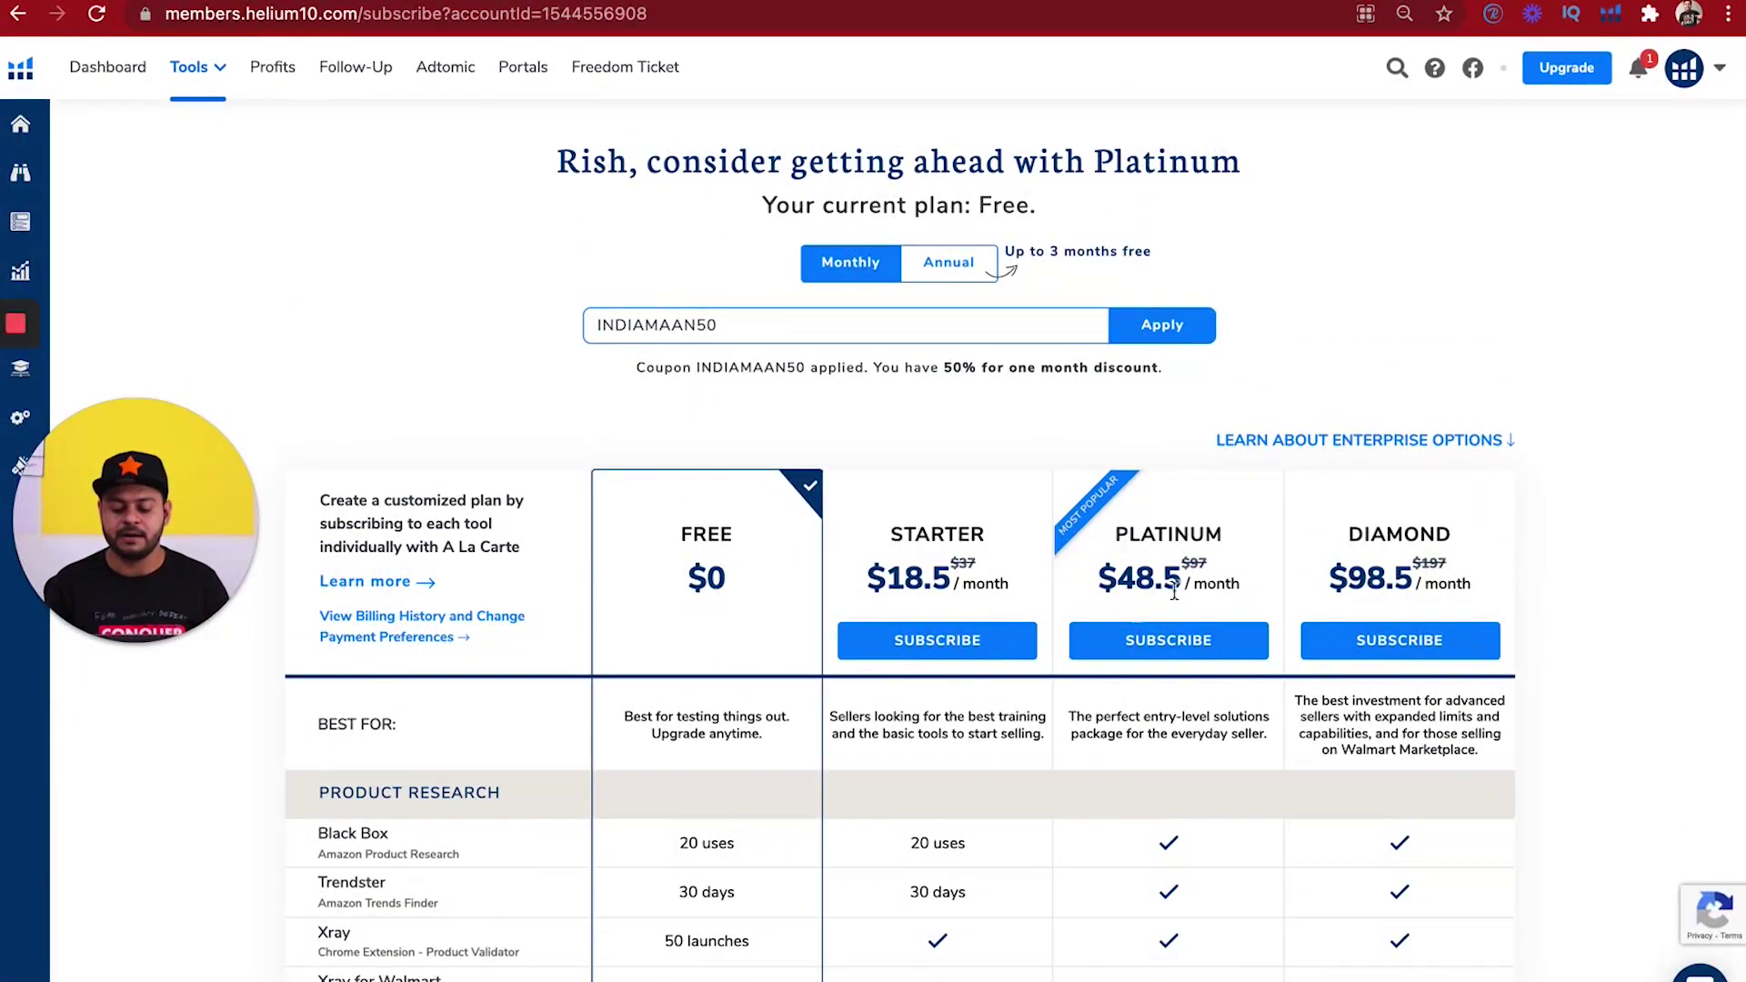
{"action": "left_click_drag", "start_coordinate": [1100, 578], "coordinate": [1237, 574]}
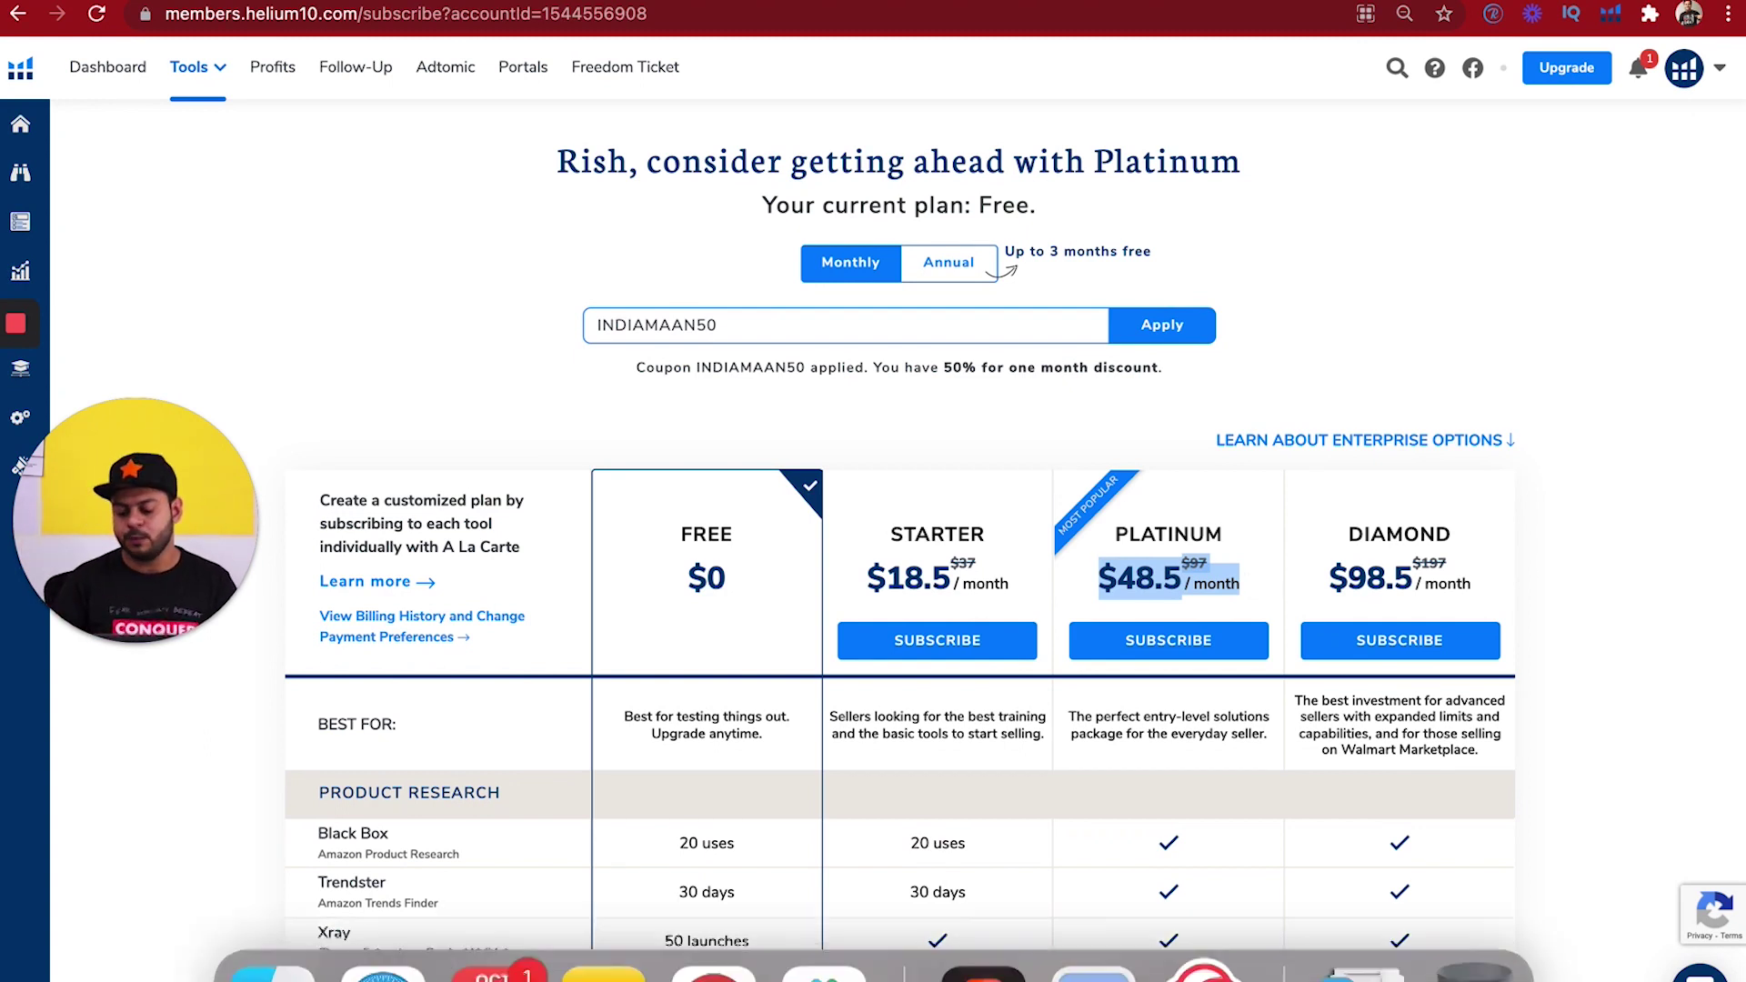
{"action": "left_click", "coordinate": [1613, 776]}
- View the Helium 10 support chat options and close the chat window
{"action": "left_click", "coordinate": [1700, 977]}
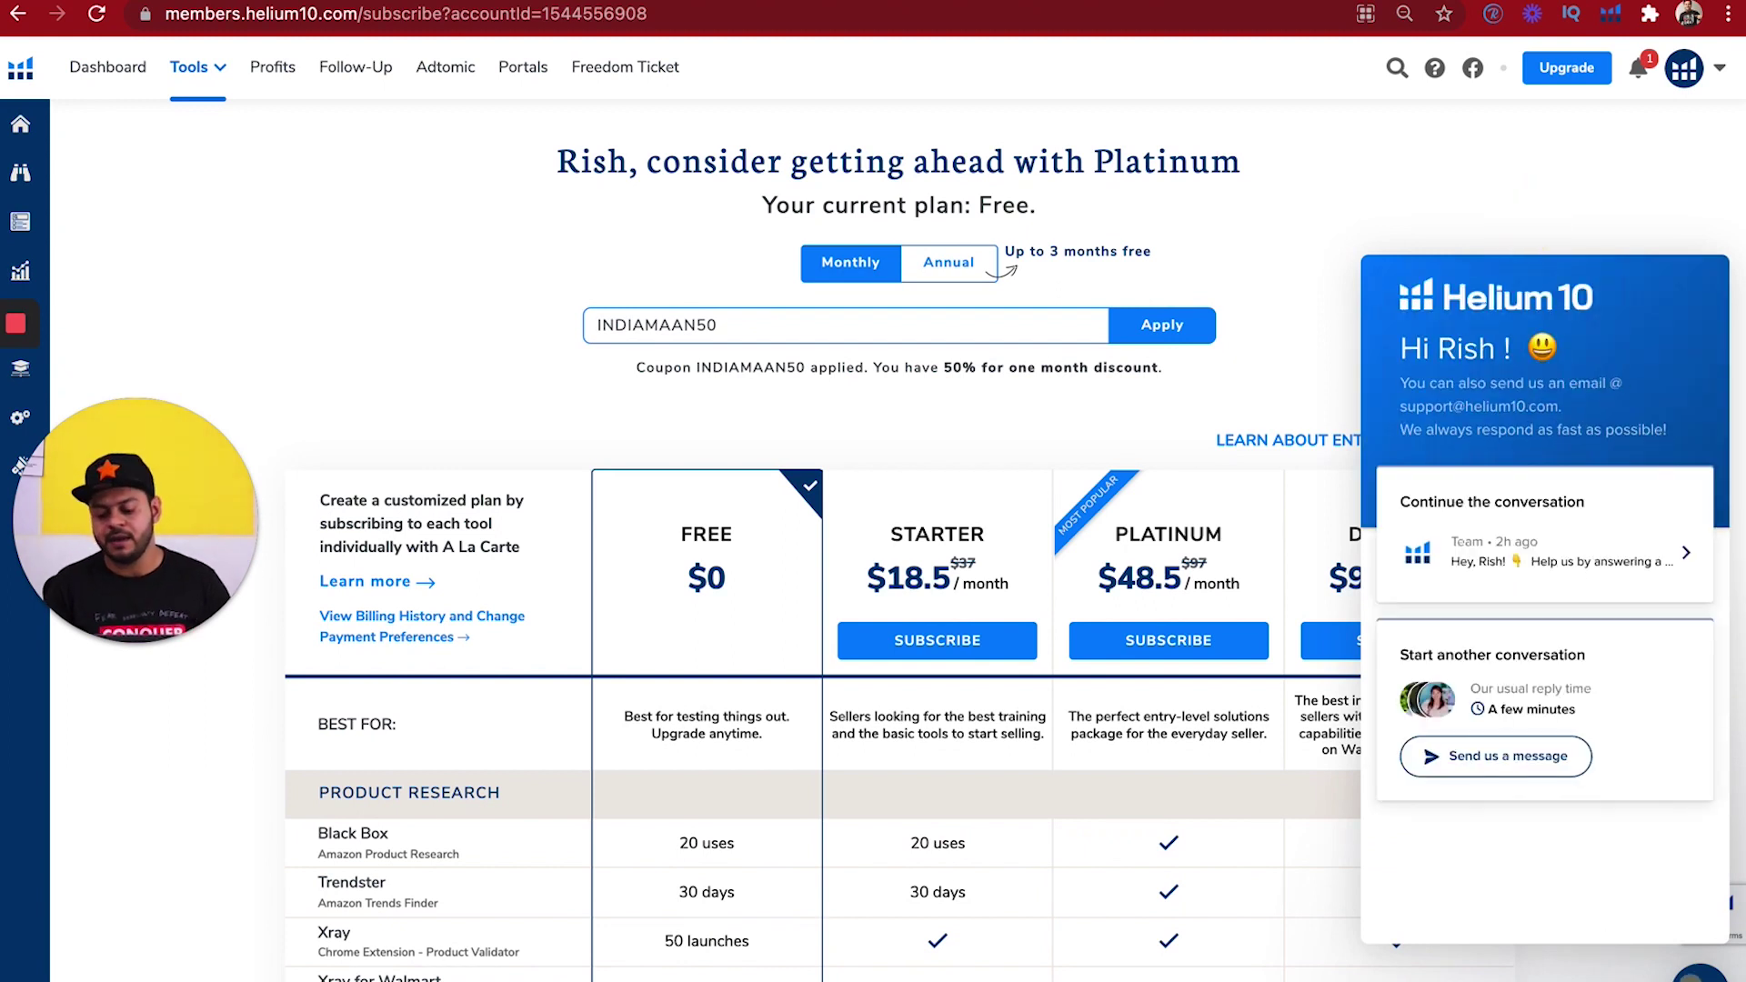
{"action": "left_click", "coordinate": [1693, 977]}
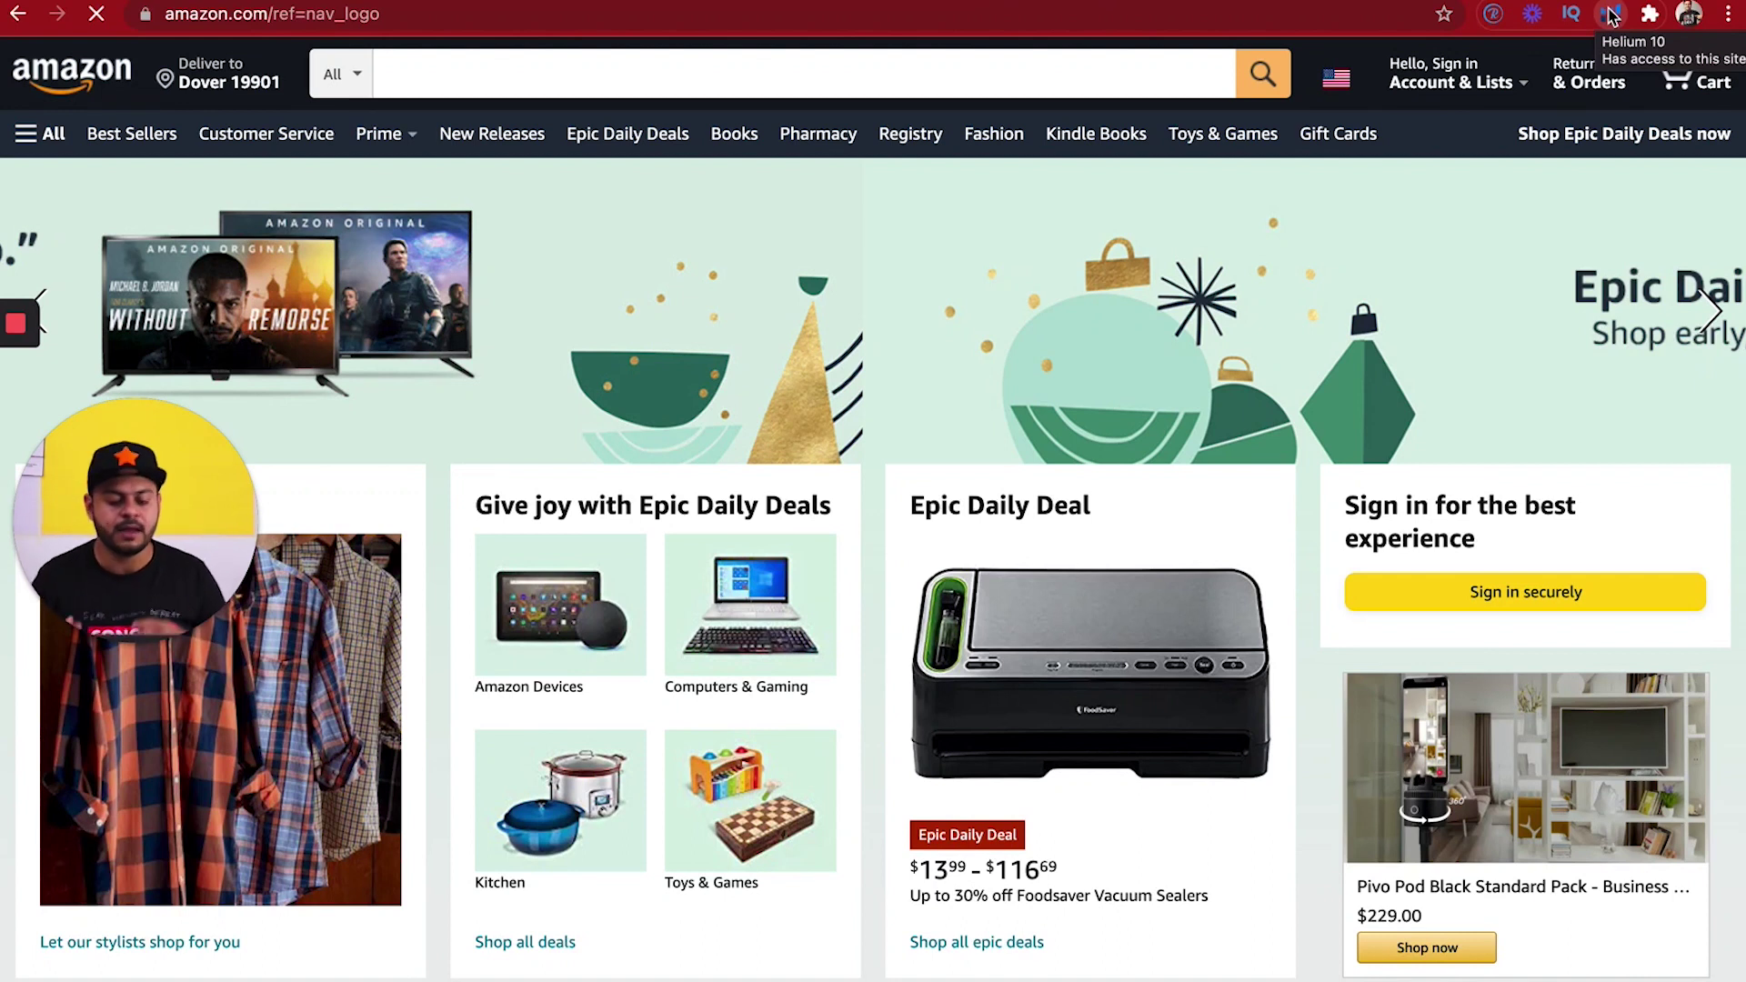
- On the Amazon home page, view the Helium 10 extension's list of tools and dismiss it
{"action": "left_click", "coordinate": [1610, 16]}
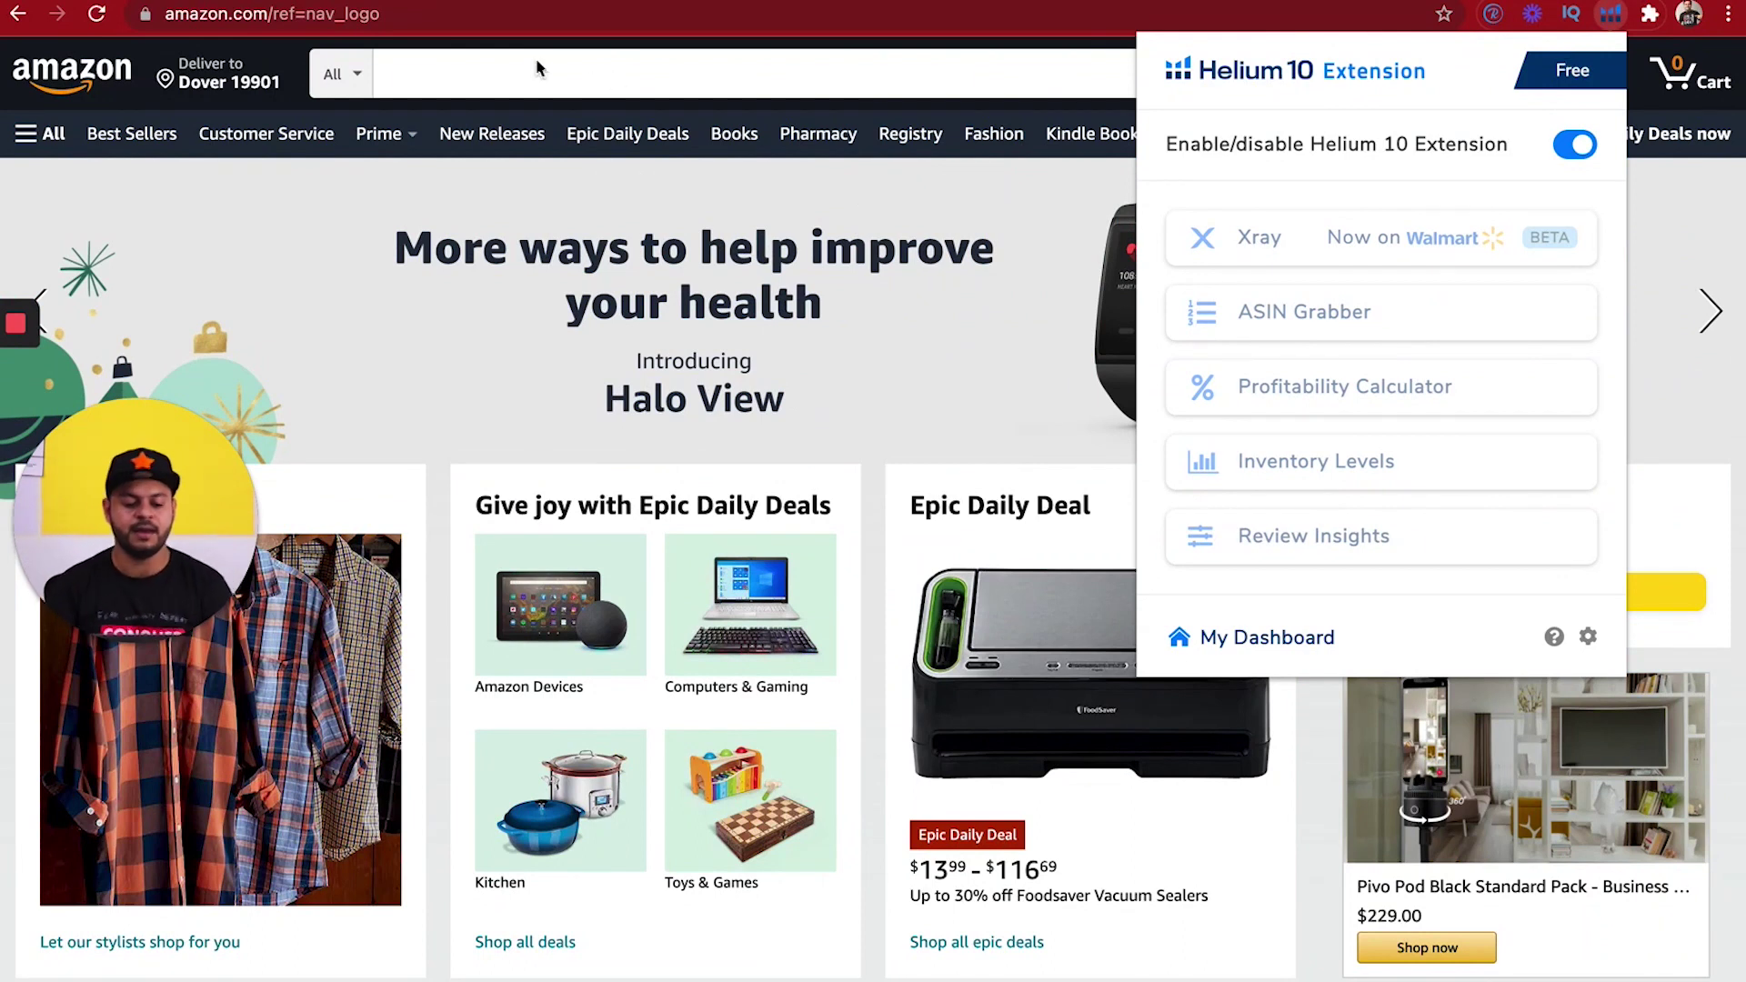
{"action": "left_click", "coordinate": [487, 71]}
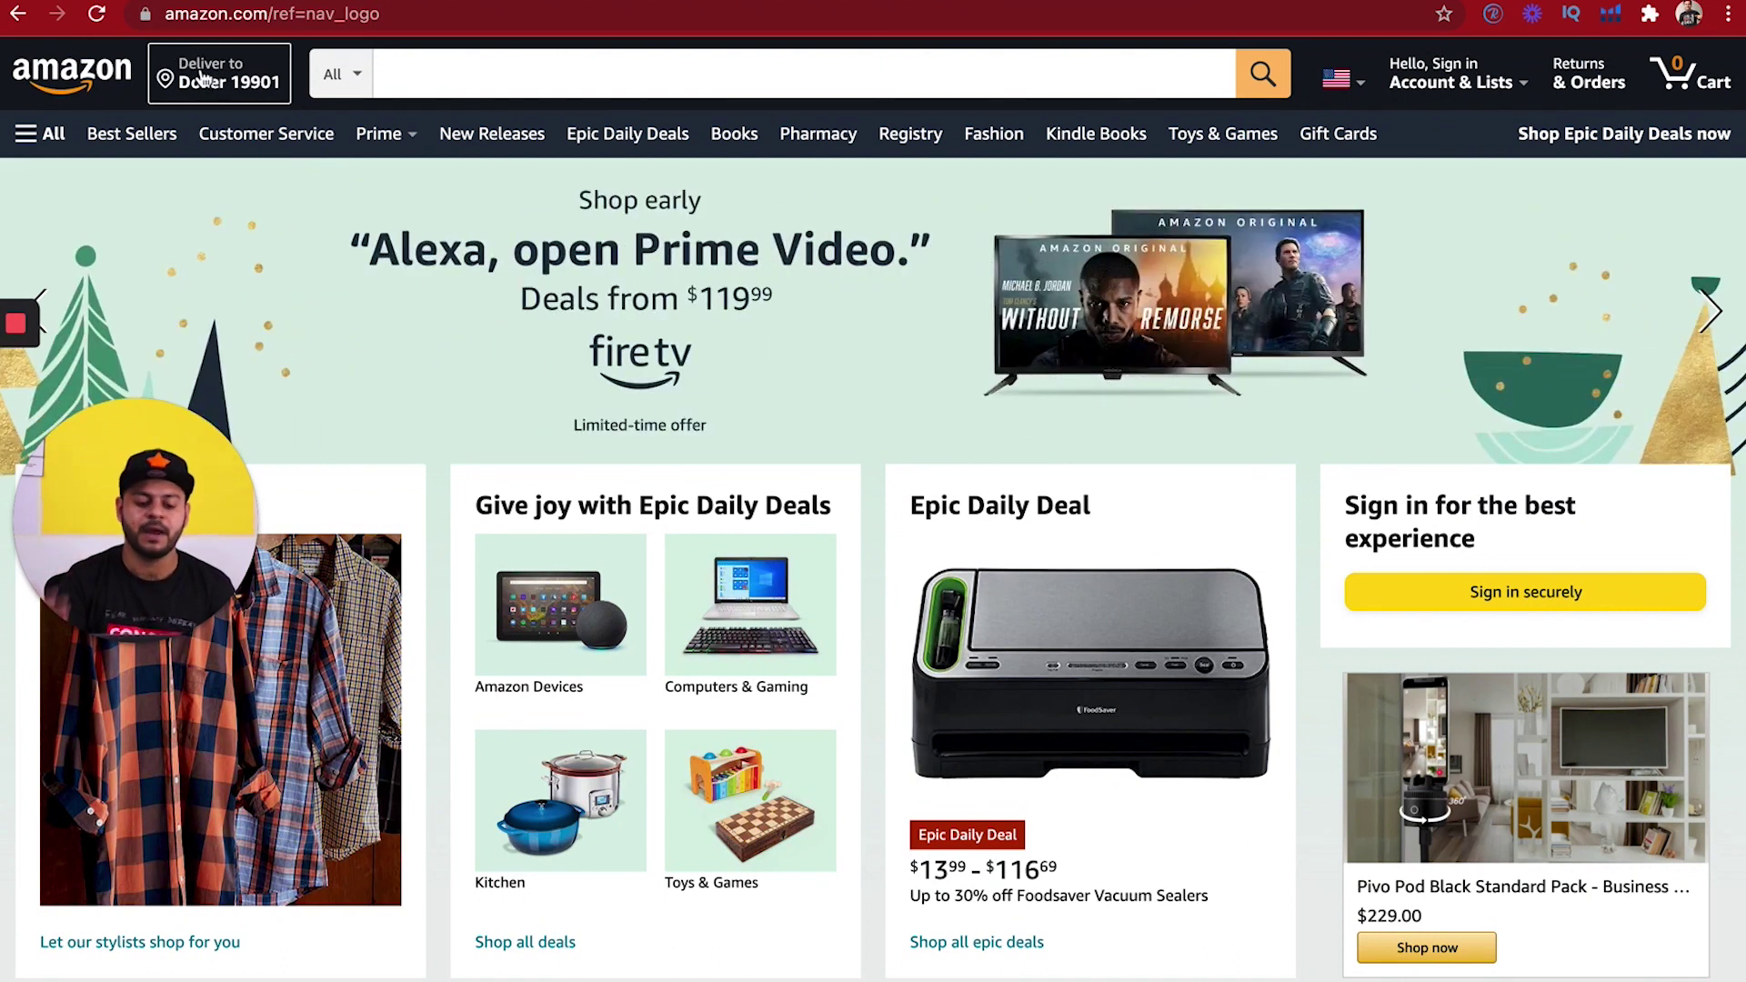
- Set Amazon's delivery location to the US zip code 19901
{"action": "left_click", "coordinate": [203, 80]}
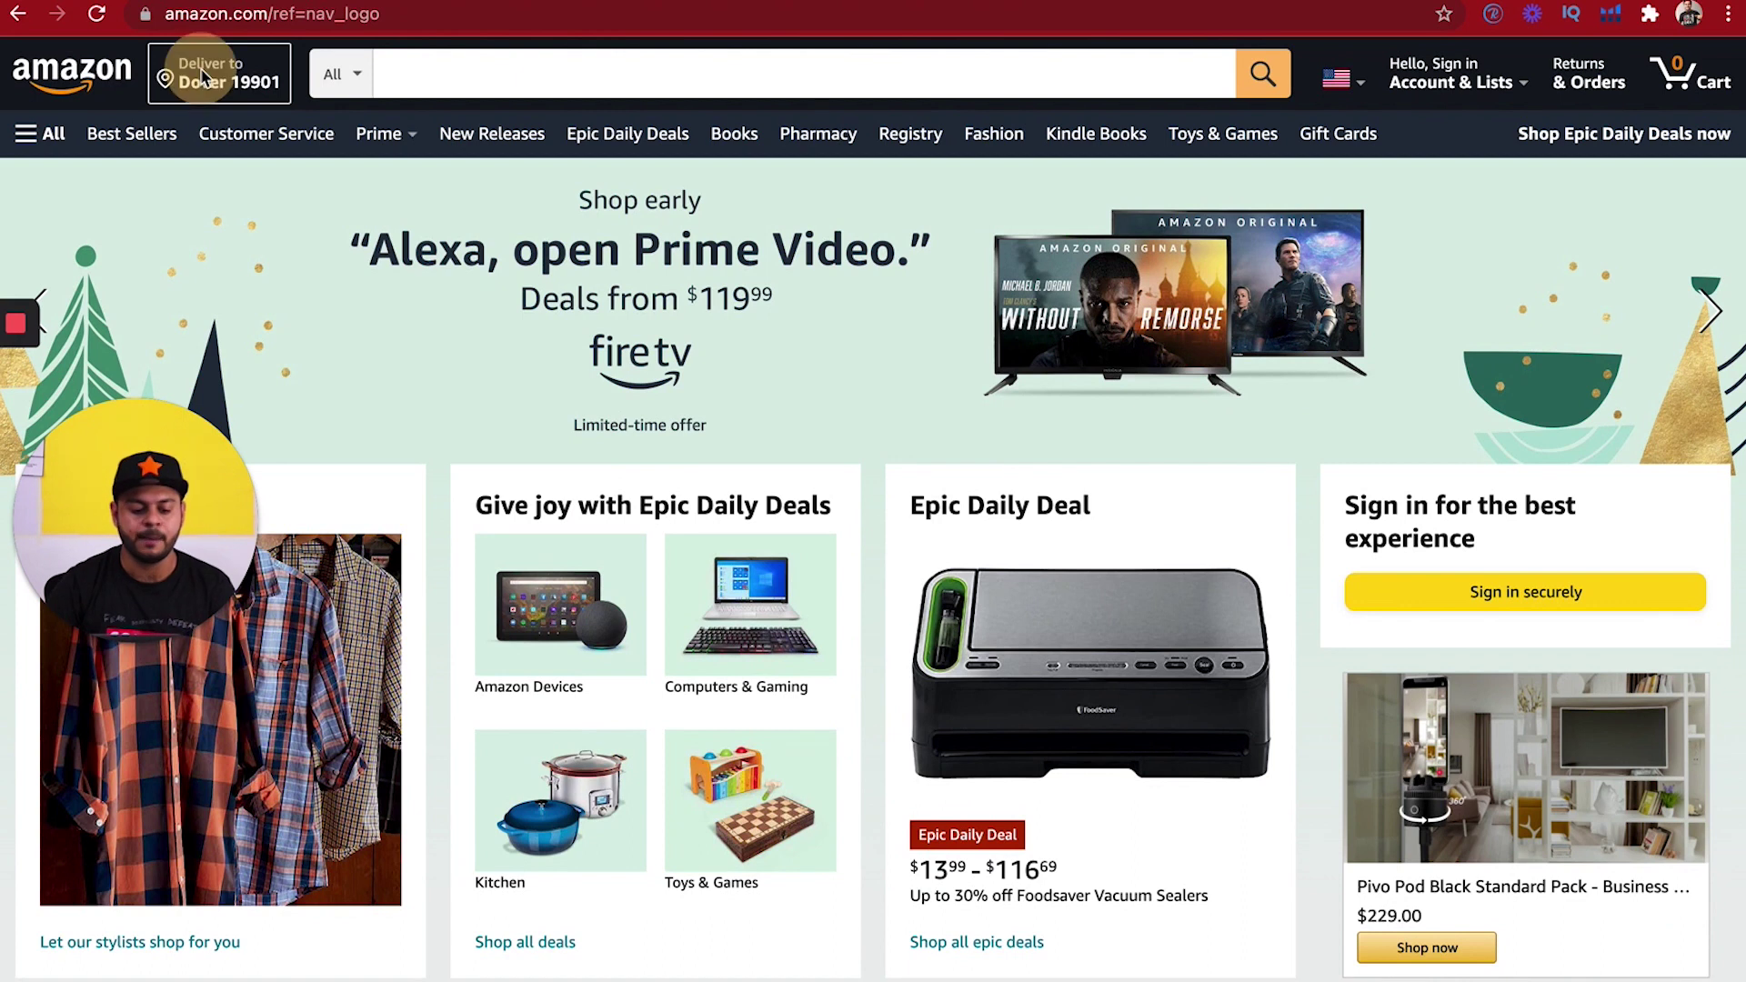
{"action": "left_click", "coordinate": [865, 575]}
{"action": "double_click", "coordinate": [799, 558]}
{"action": "key", "text": "BackSpace"}
{"action": "type", "text": "1"}
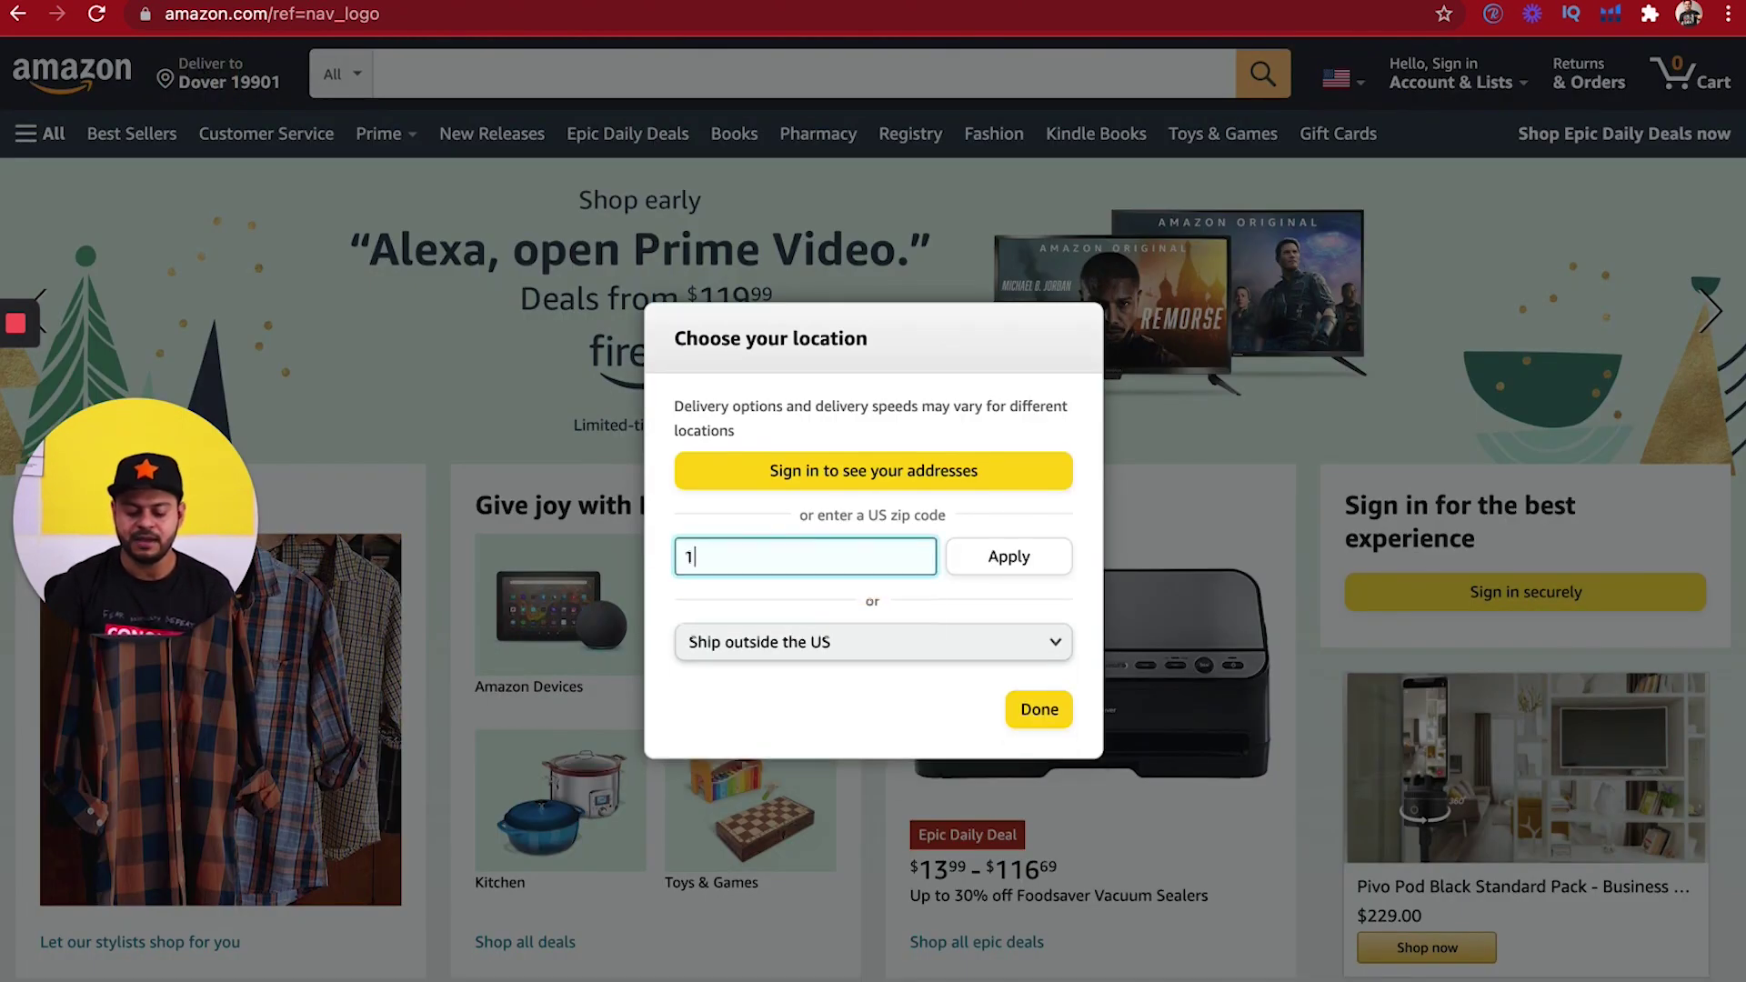
{"action": "type", "text": "9901"}
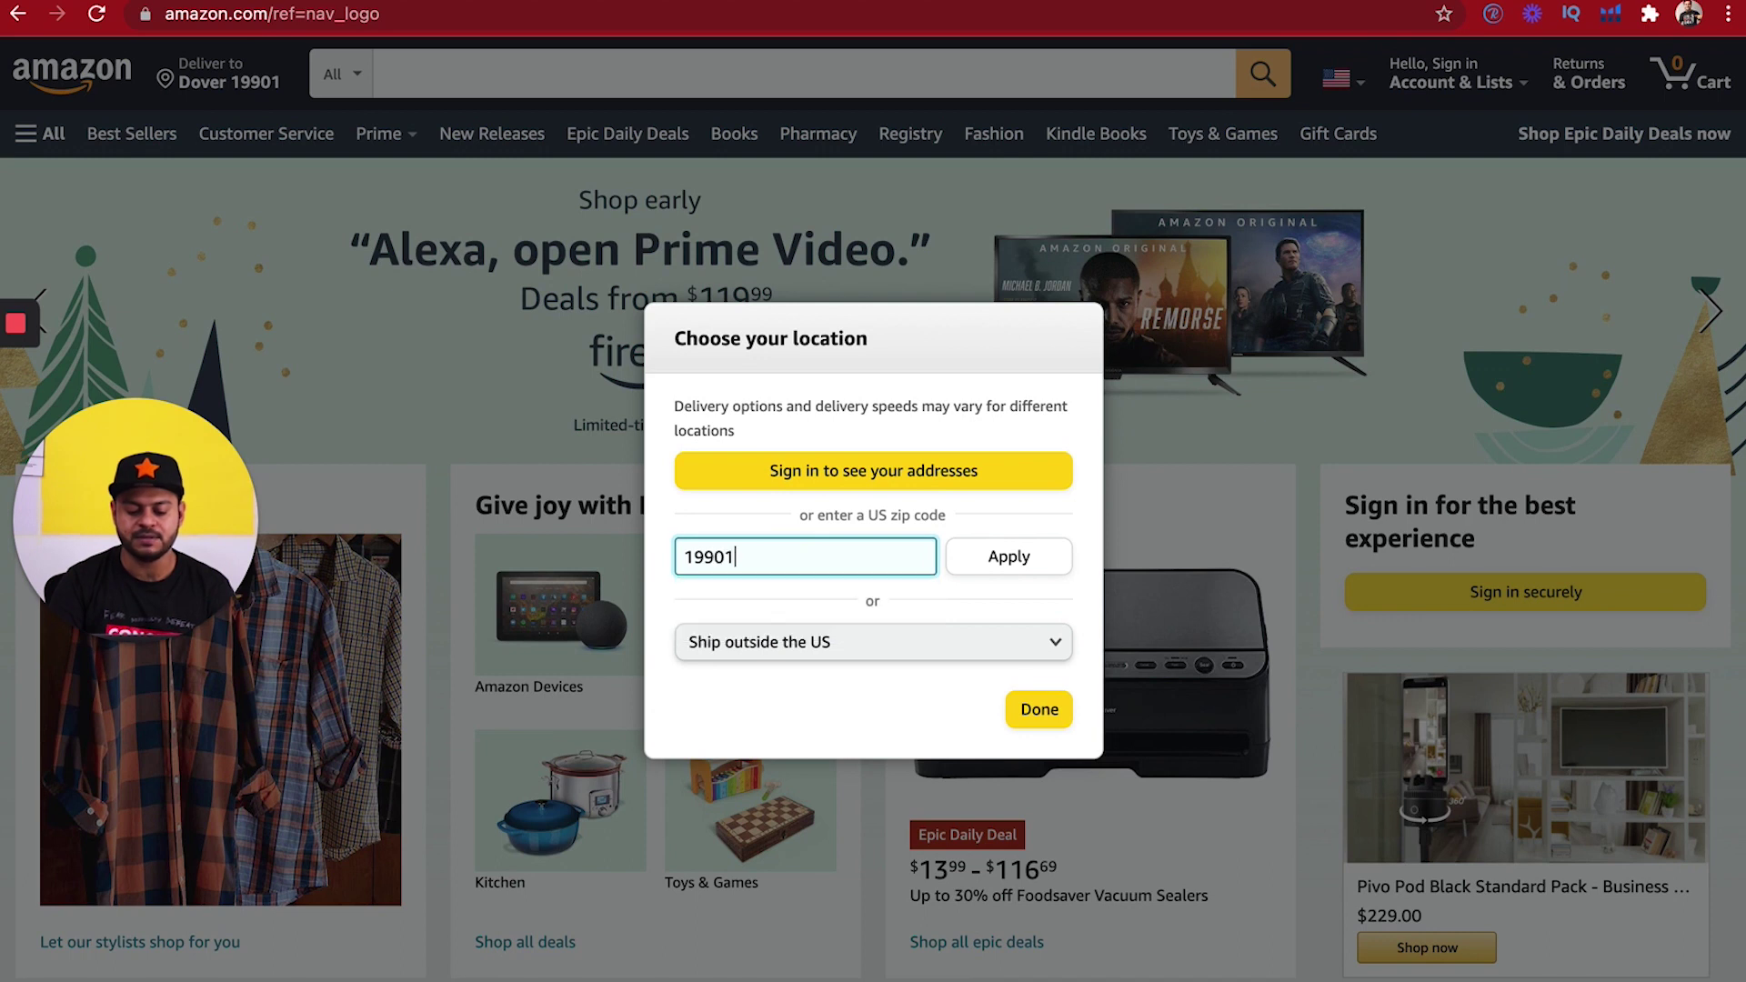
{"action": "left_click", "coordinate": [990, 558]}
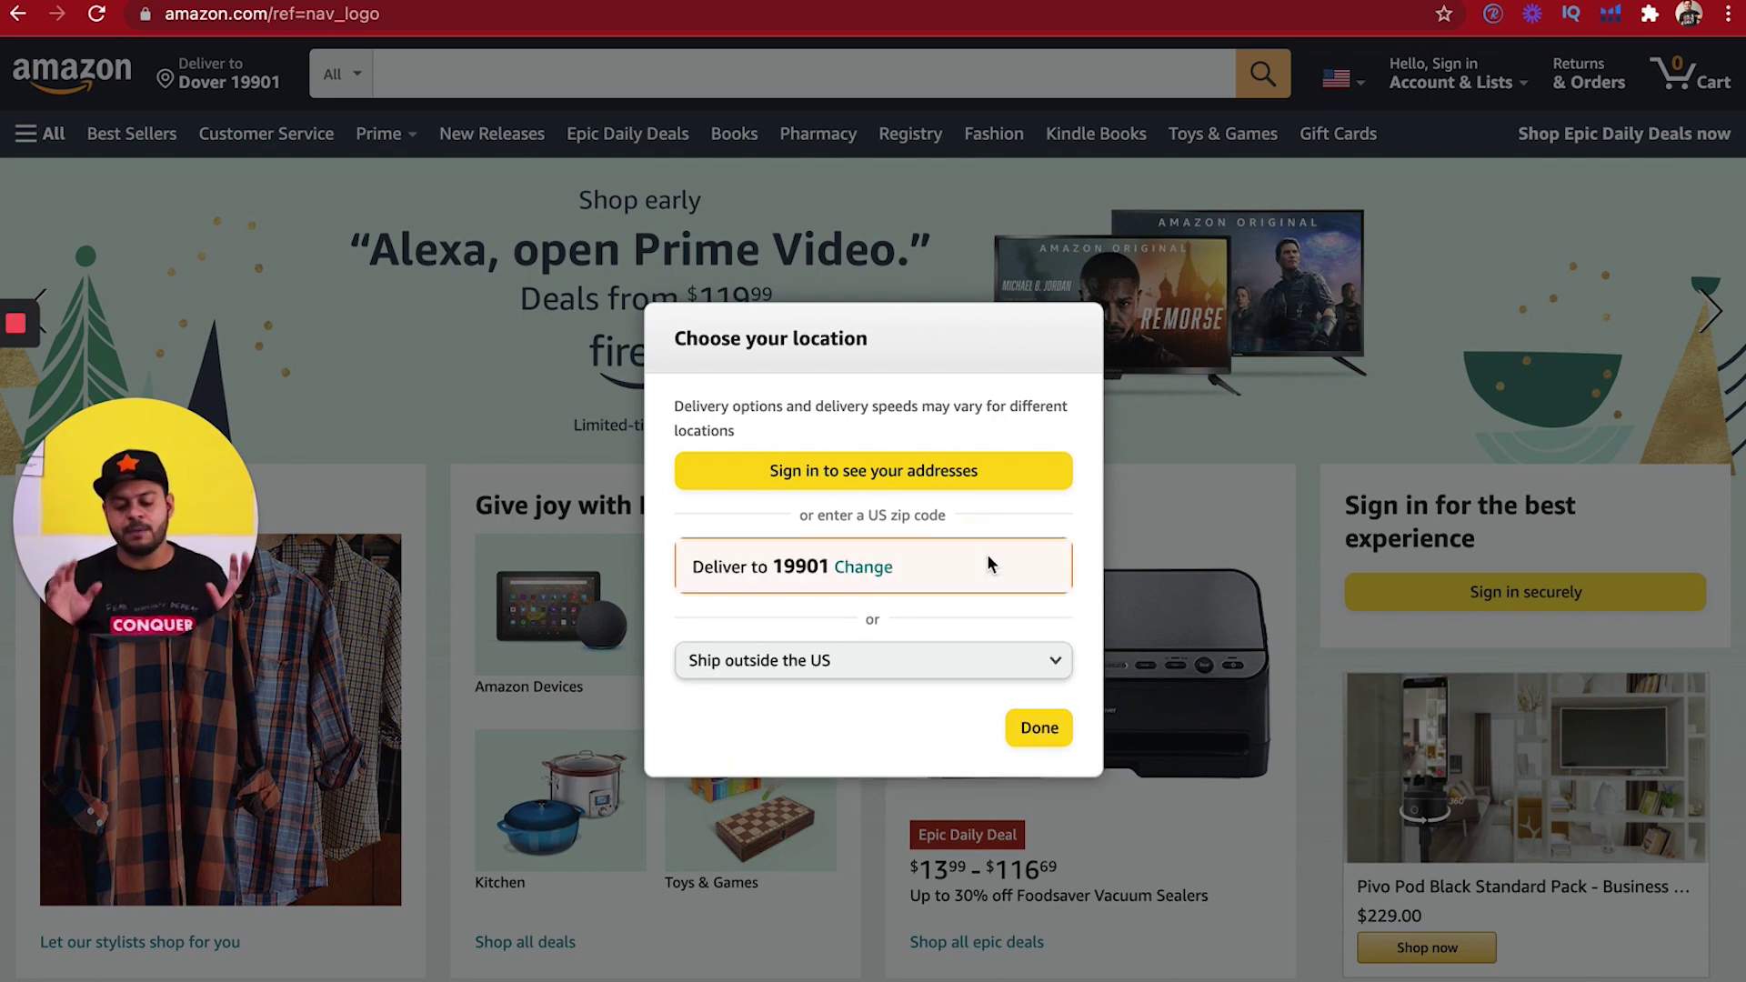
{"action": "left_click", "coordinate": [1046, 741]}
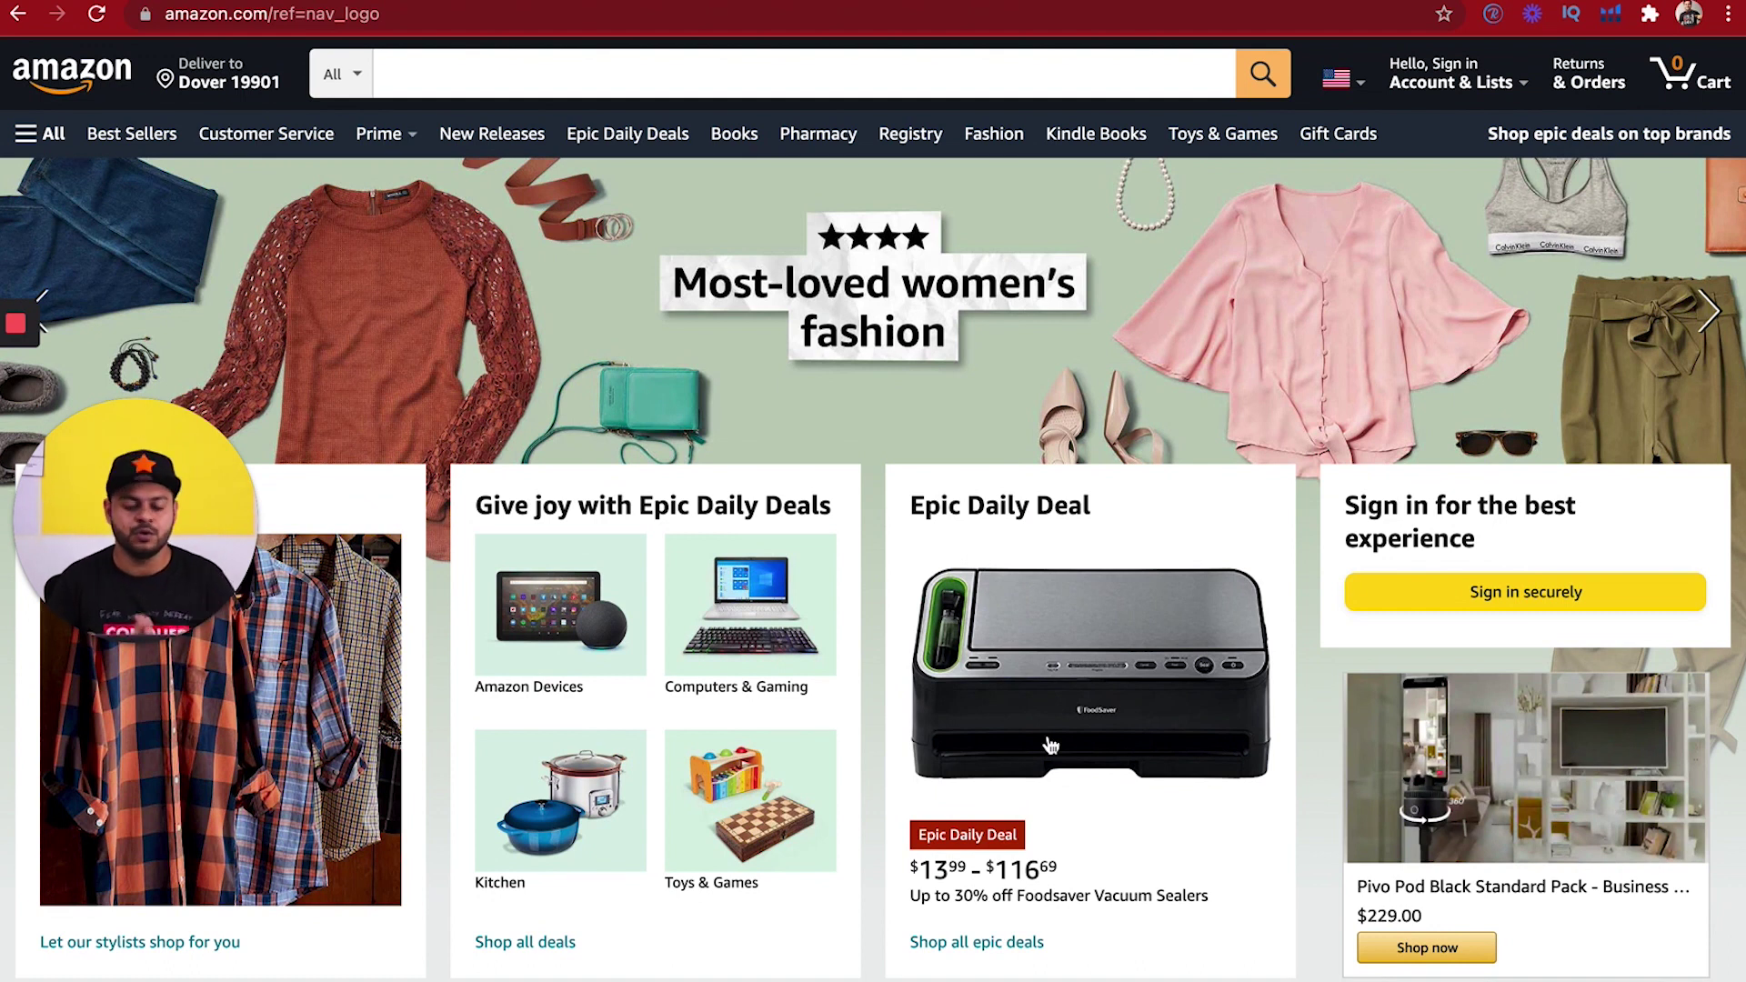
- Search Amazon for the suggested term "whiteboard calendar" in all departments
{"action": "left_click", "coordinate": [516, 67]}
{"action": "type", "text": "whiteboard"}
{"action": "key", "text": "Down"}
{"action": "key", "text": "Down"}
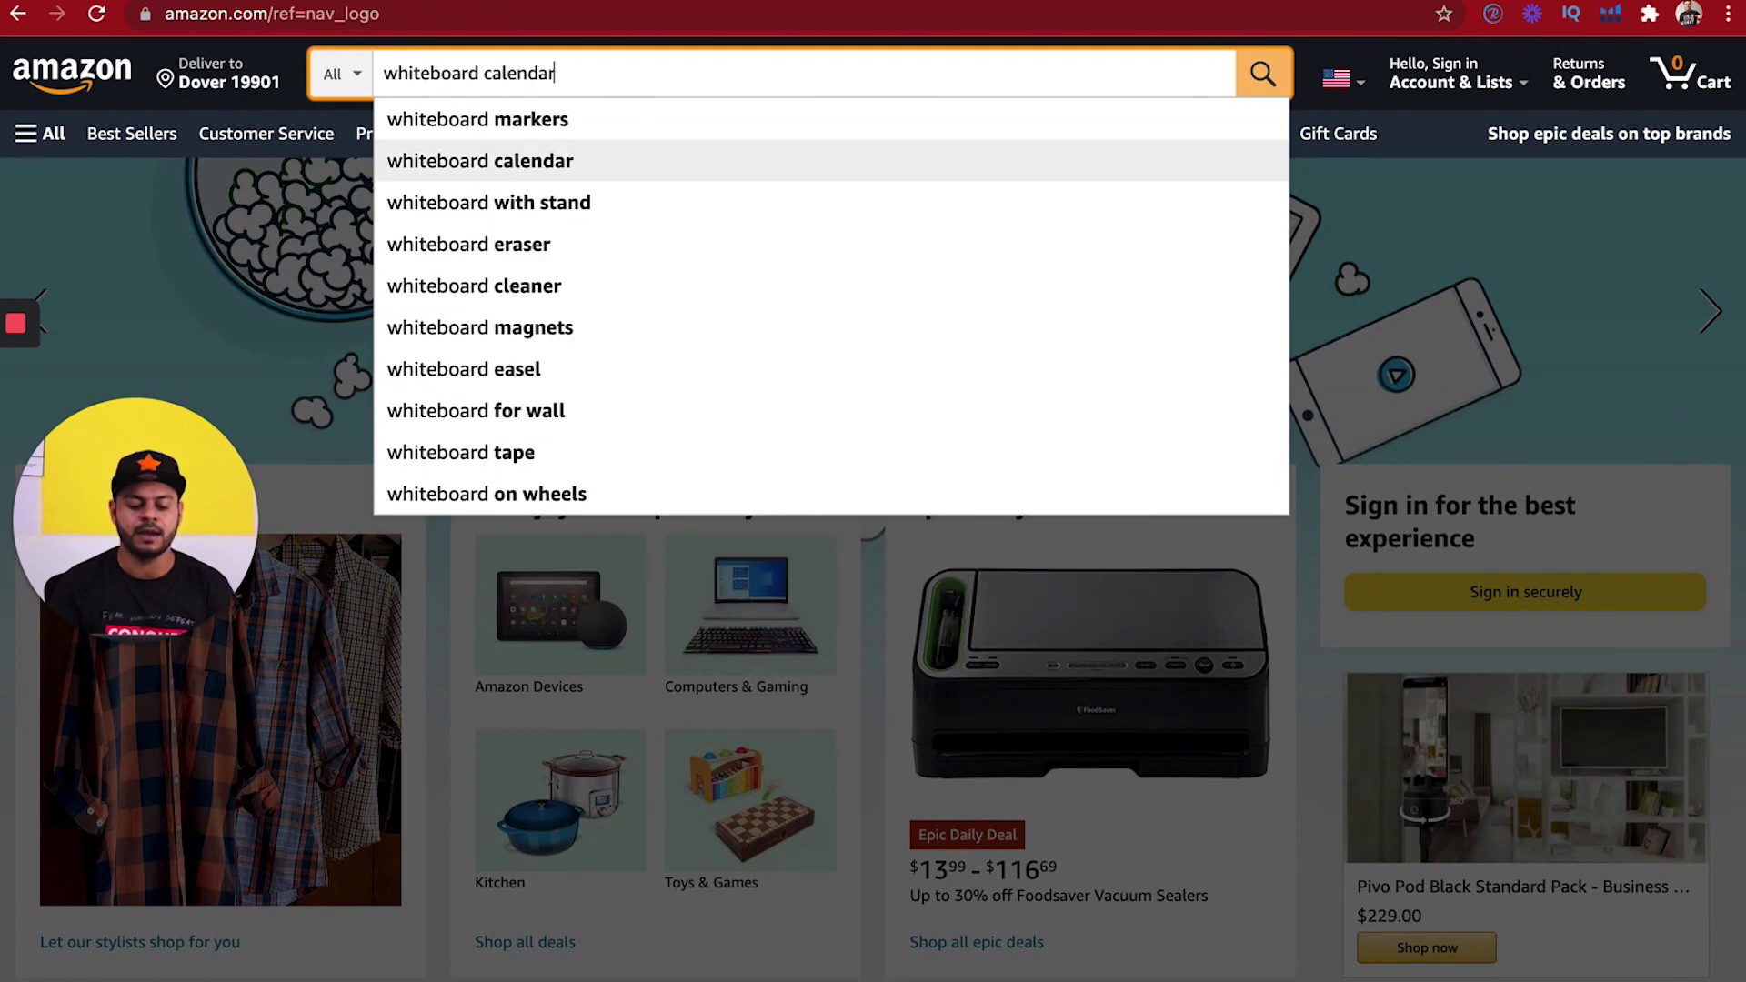
{"action": "key", "text": "Return"}
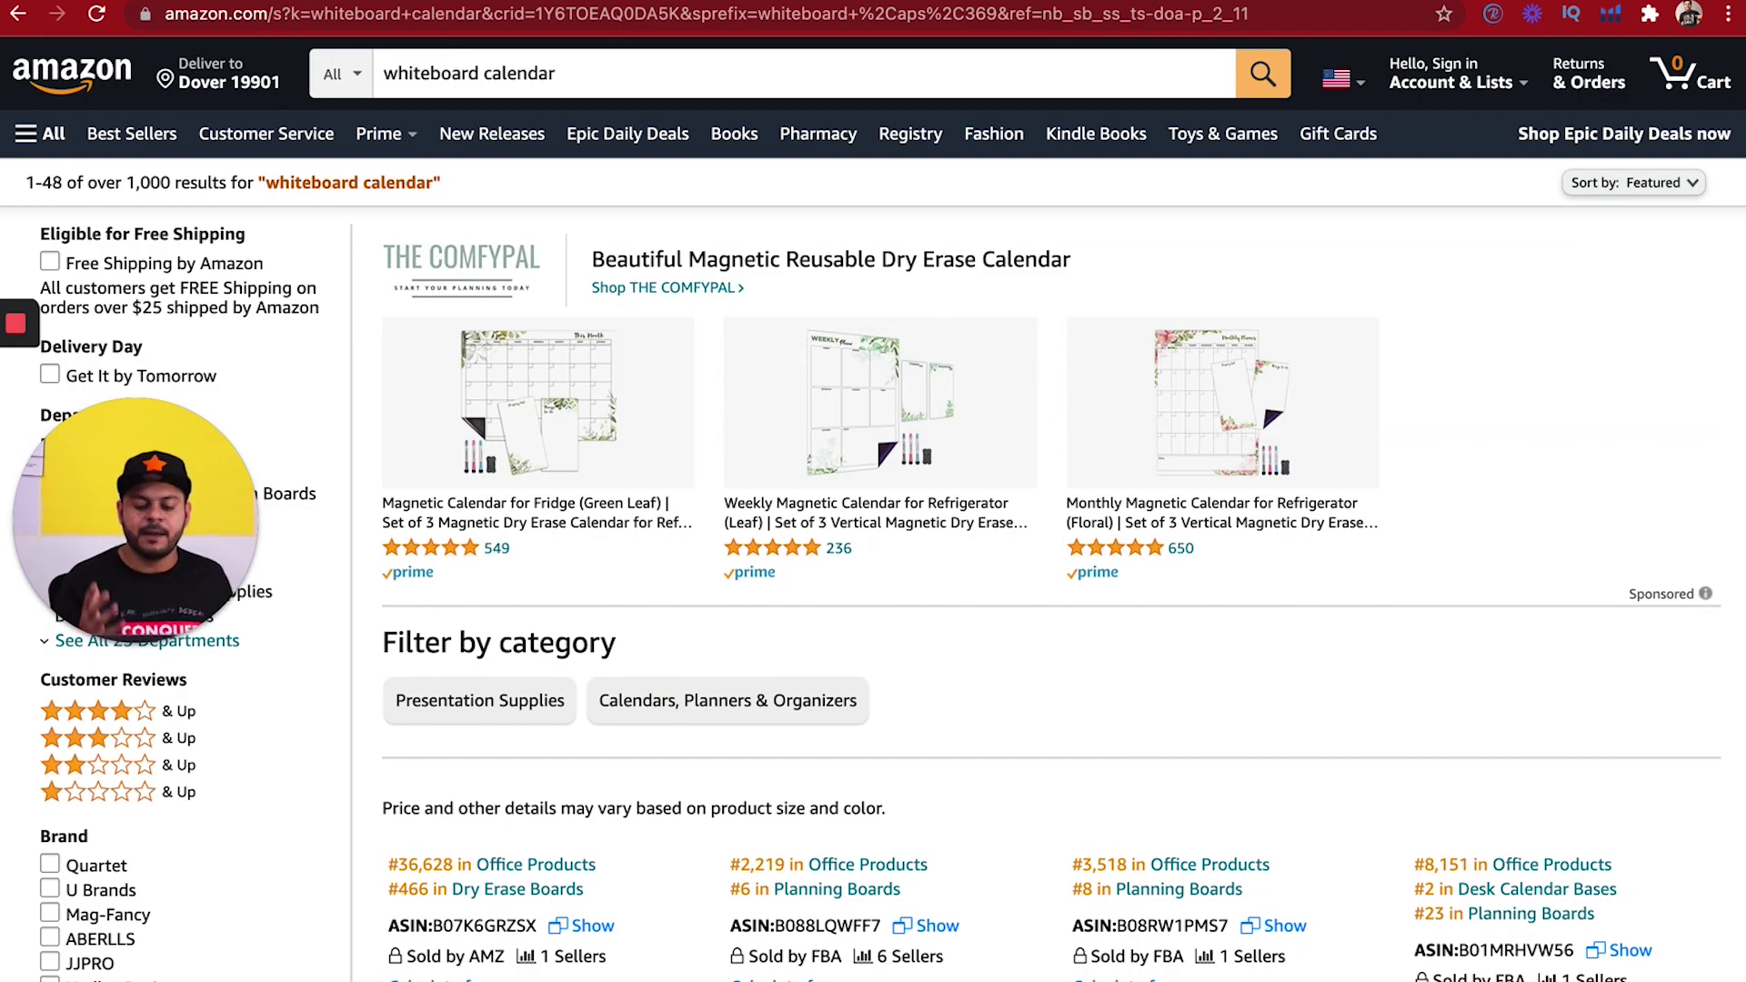
- Run the Helium 10 Xray tool on the "whiteboard calendar" search results and reposition its window to fit the page
{"action": "scroll", "coordinate": [573, 346], "scroll_direction": "down", "scroll_amount": 15}
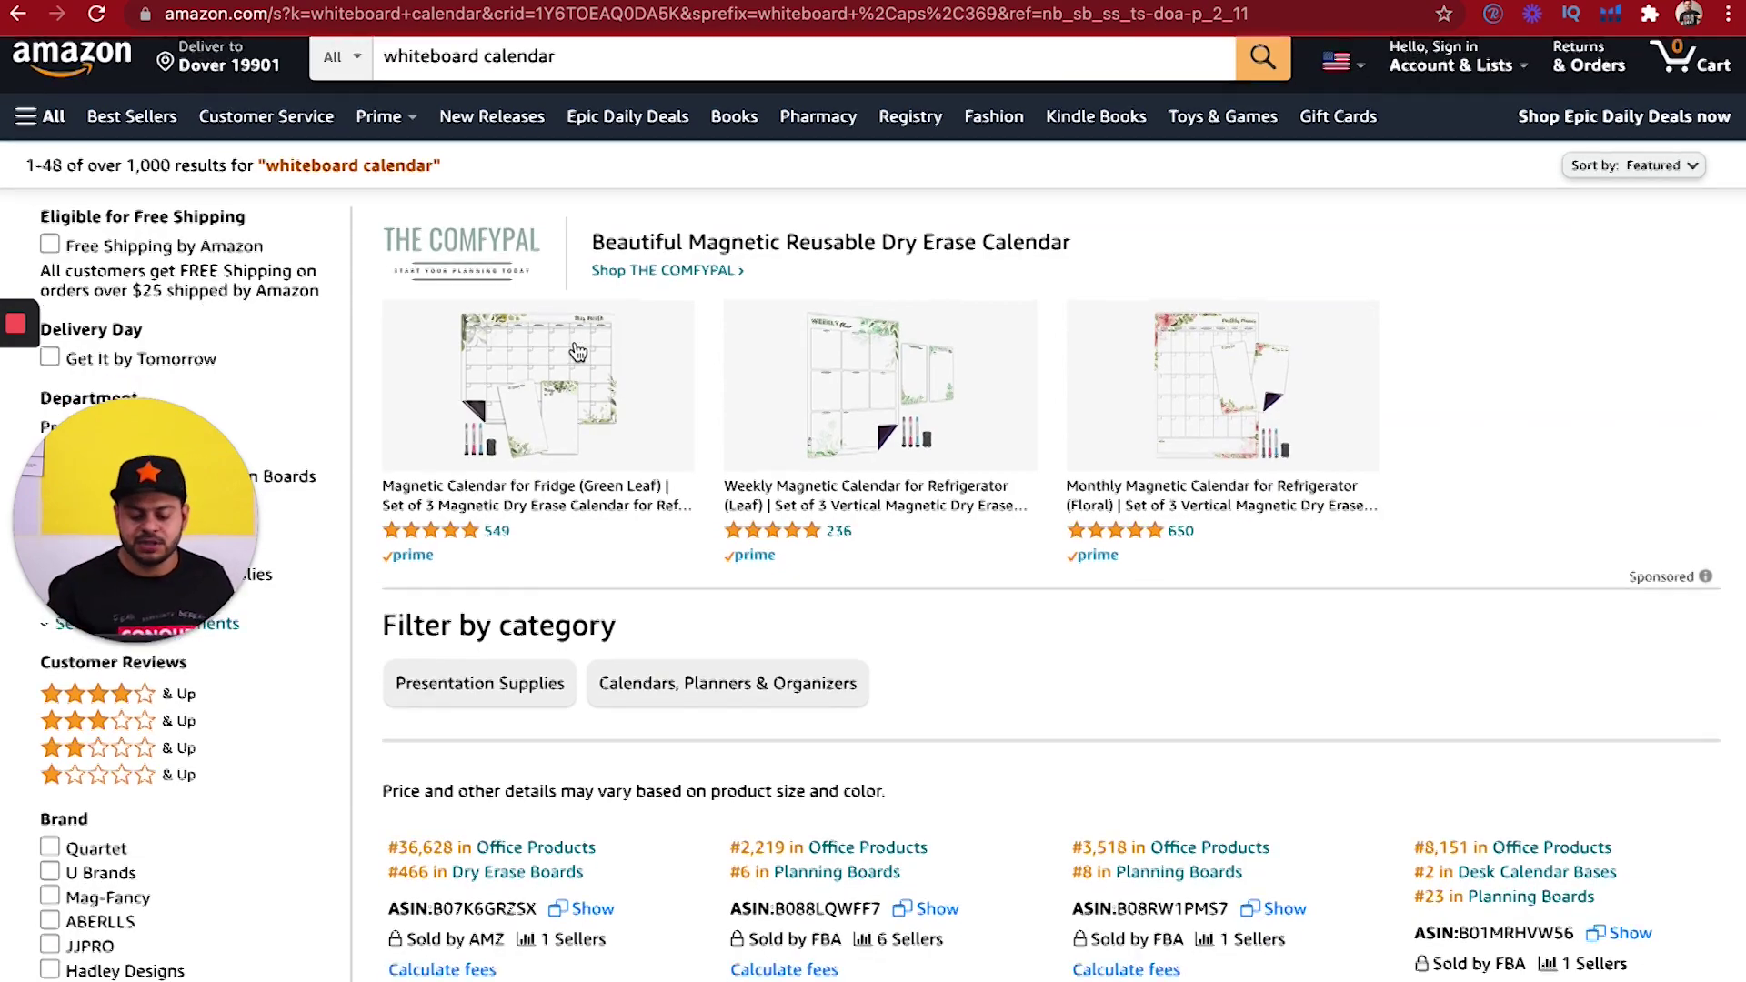
{"action": "scroll", "coordinate": [579, 351], "scroll_direction": "down", "scroll_amount": 6}
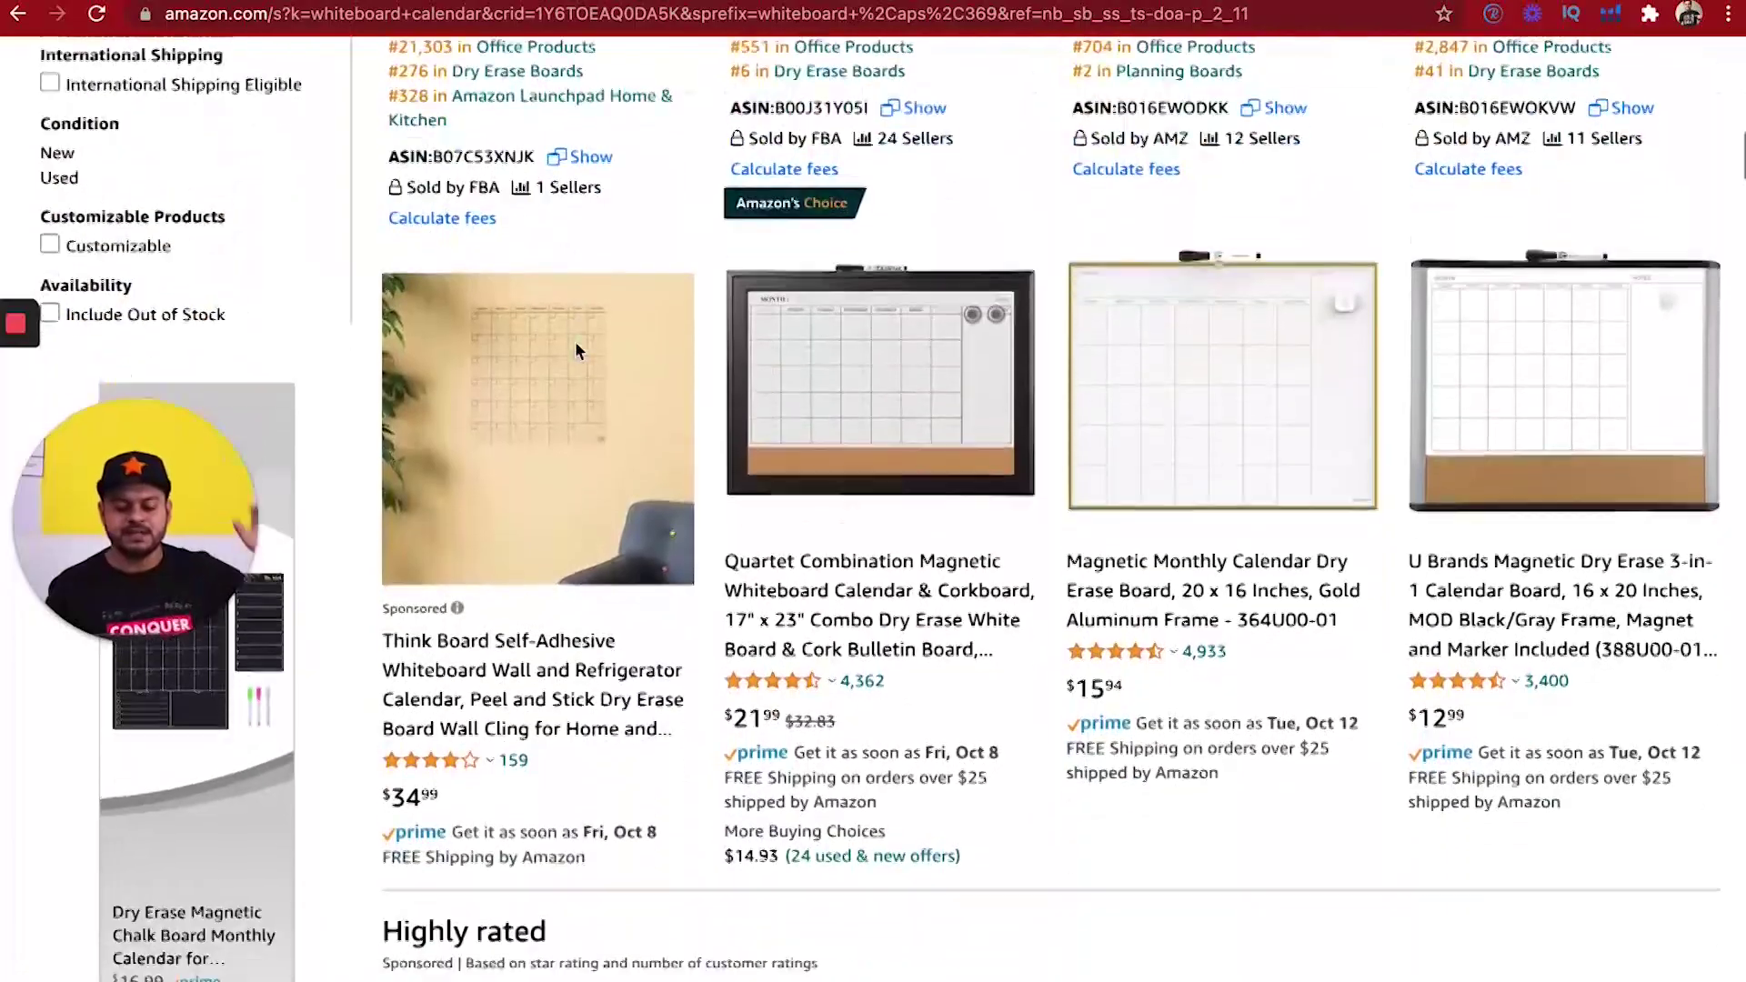
{"action": "scroll", "coordinate": [579, 351], "scroll_direction": "up", "scroll_amount": 20}
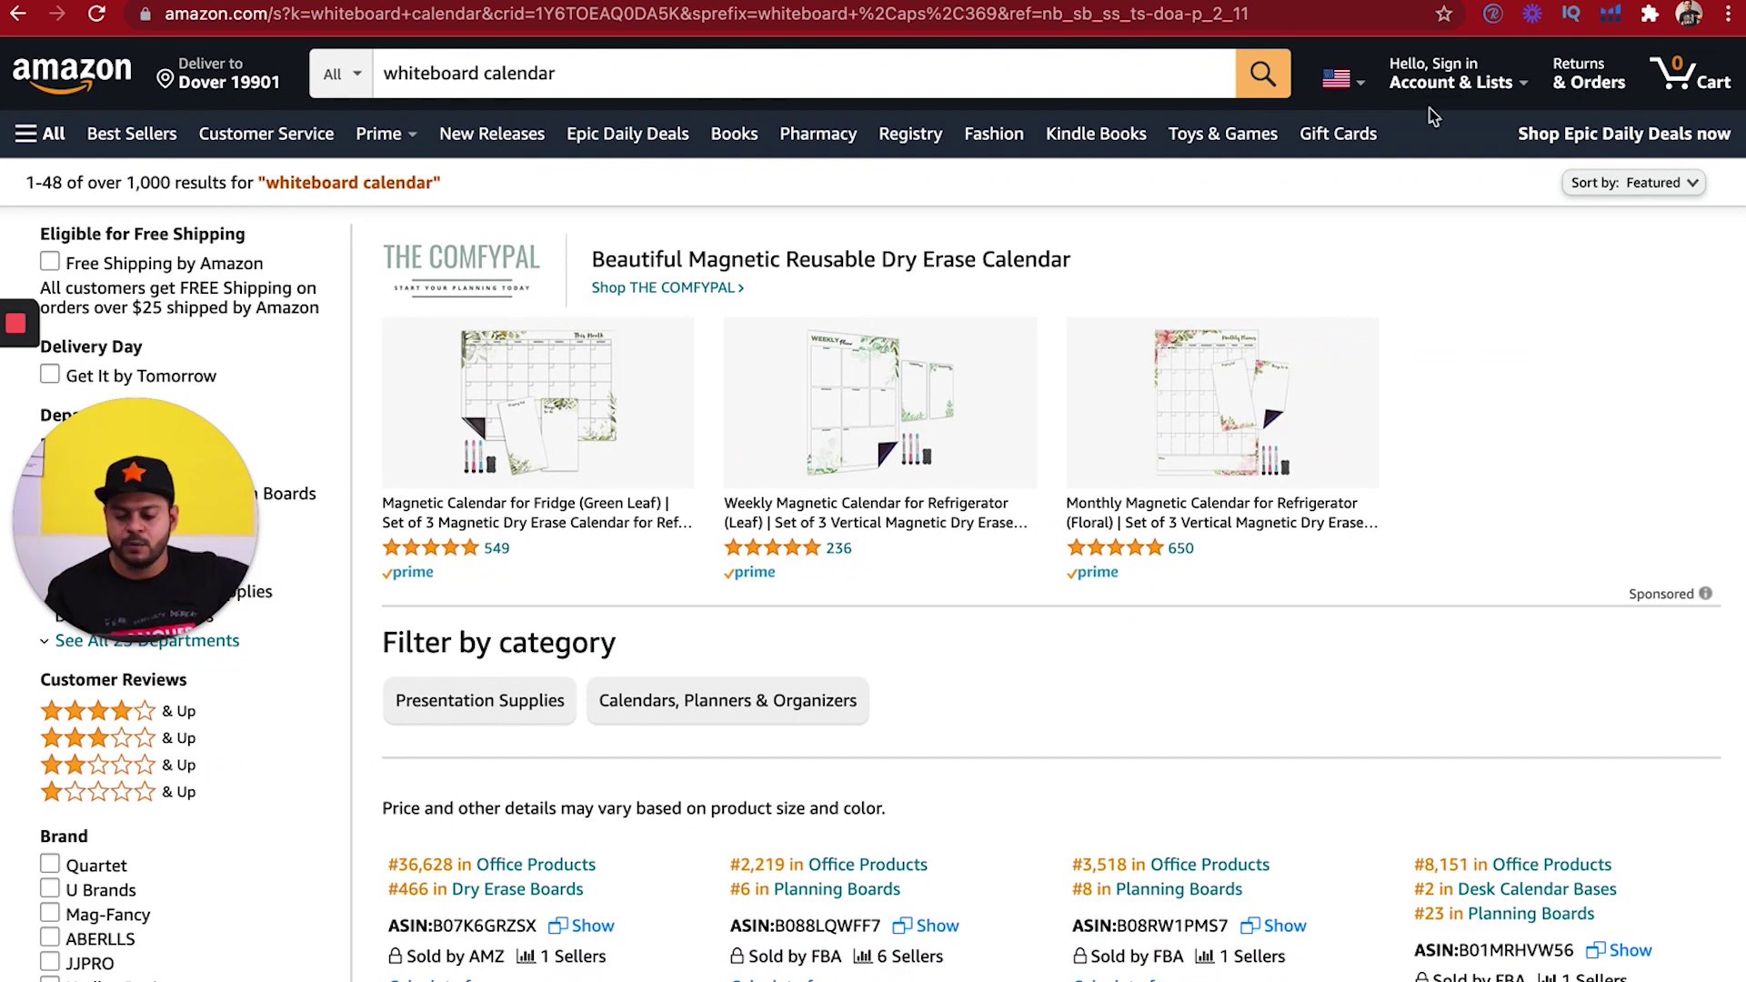
{"action": "left_click", "coordinate": [1617, 15]}
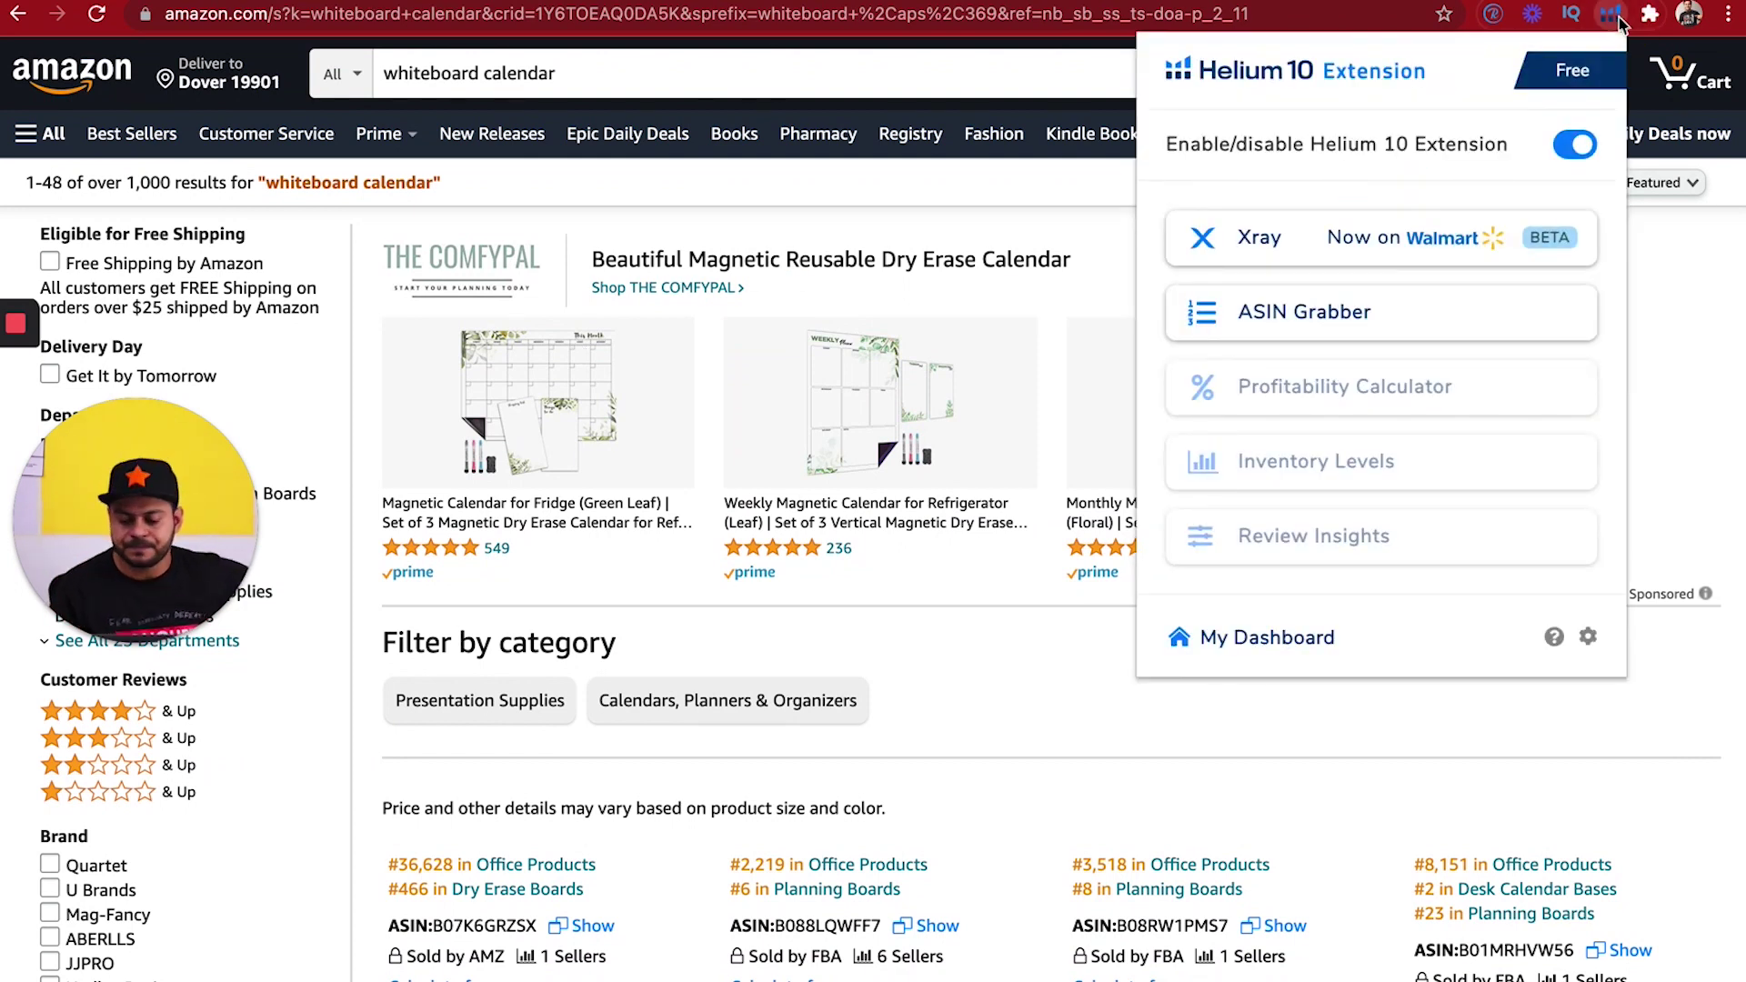
{"action": "left_click", "coordinate": [1244, 244]}
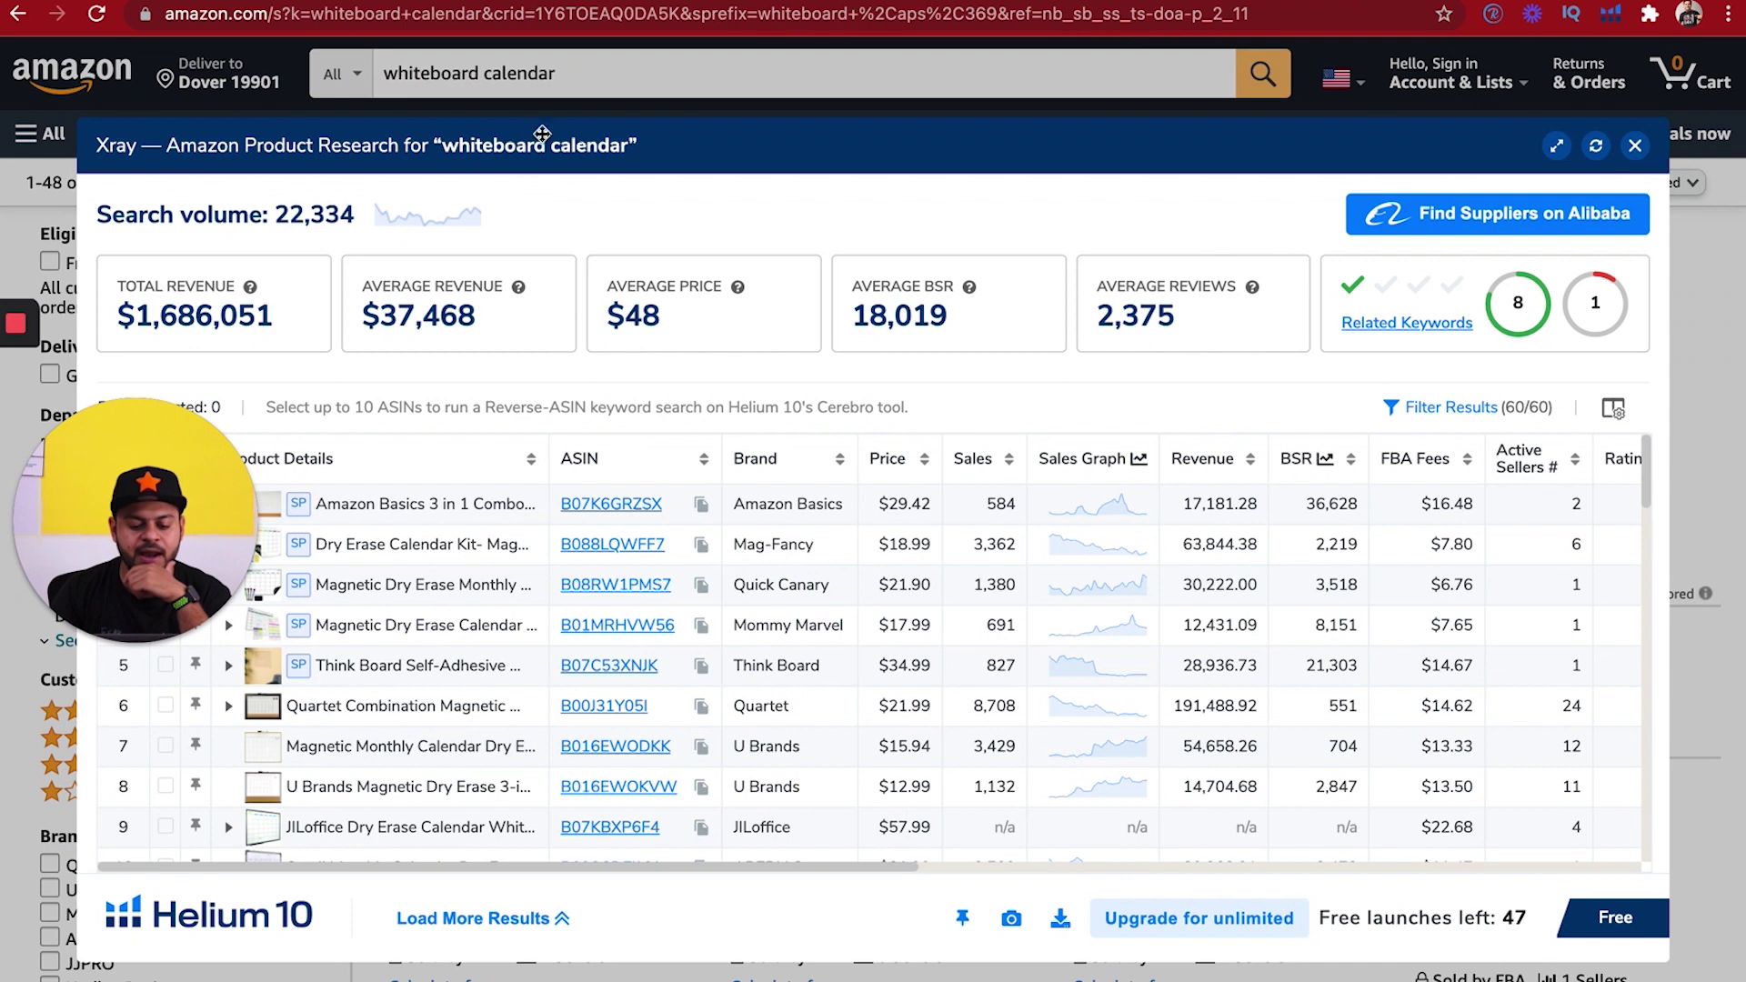
{"action": "left_click", "coordinate": [535, 82]}
{"action": "left_click_drag", "start_coordinate": [535, 82], "coordinate": [620, 64]}
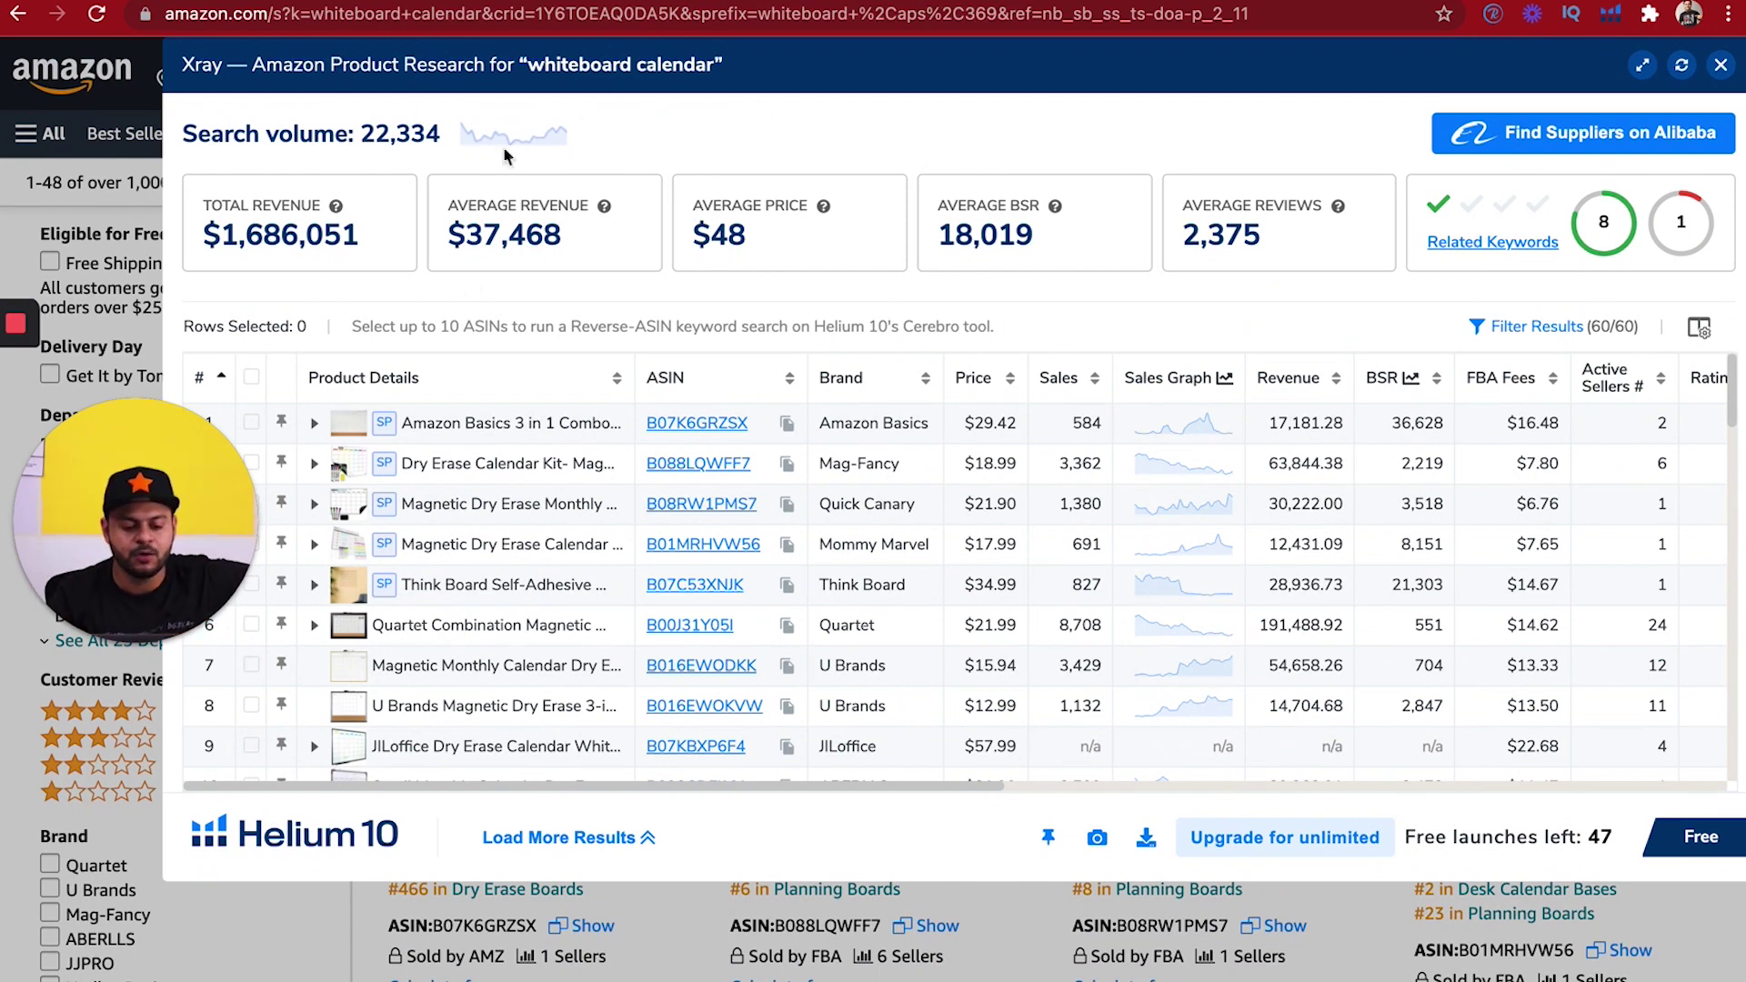
- Examine the Xray table's price, sales, revenue, BSR, FBA fees, ratings, review count and review velocity columns
{"action": "scroll", "coordinate": [480, 978], "scroll_direction": "down", "scroll_amount": 5}
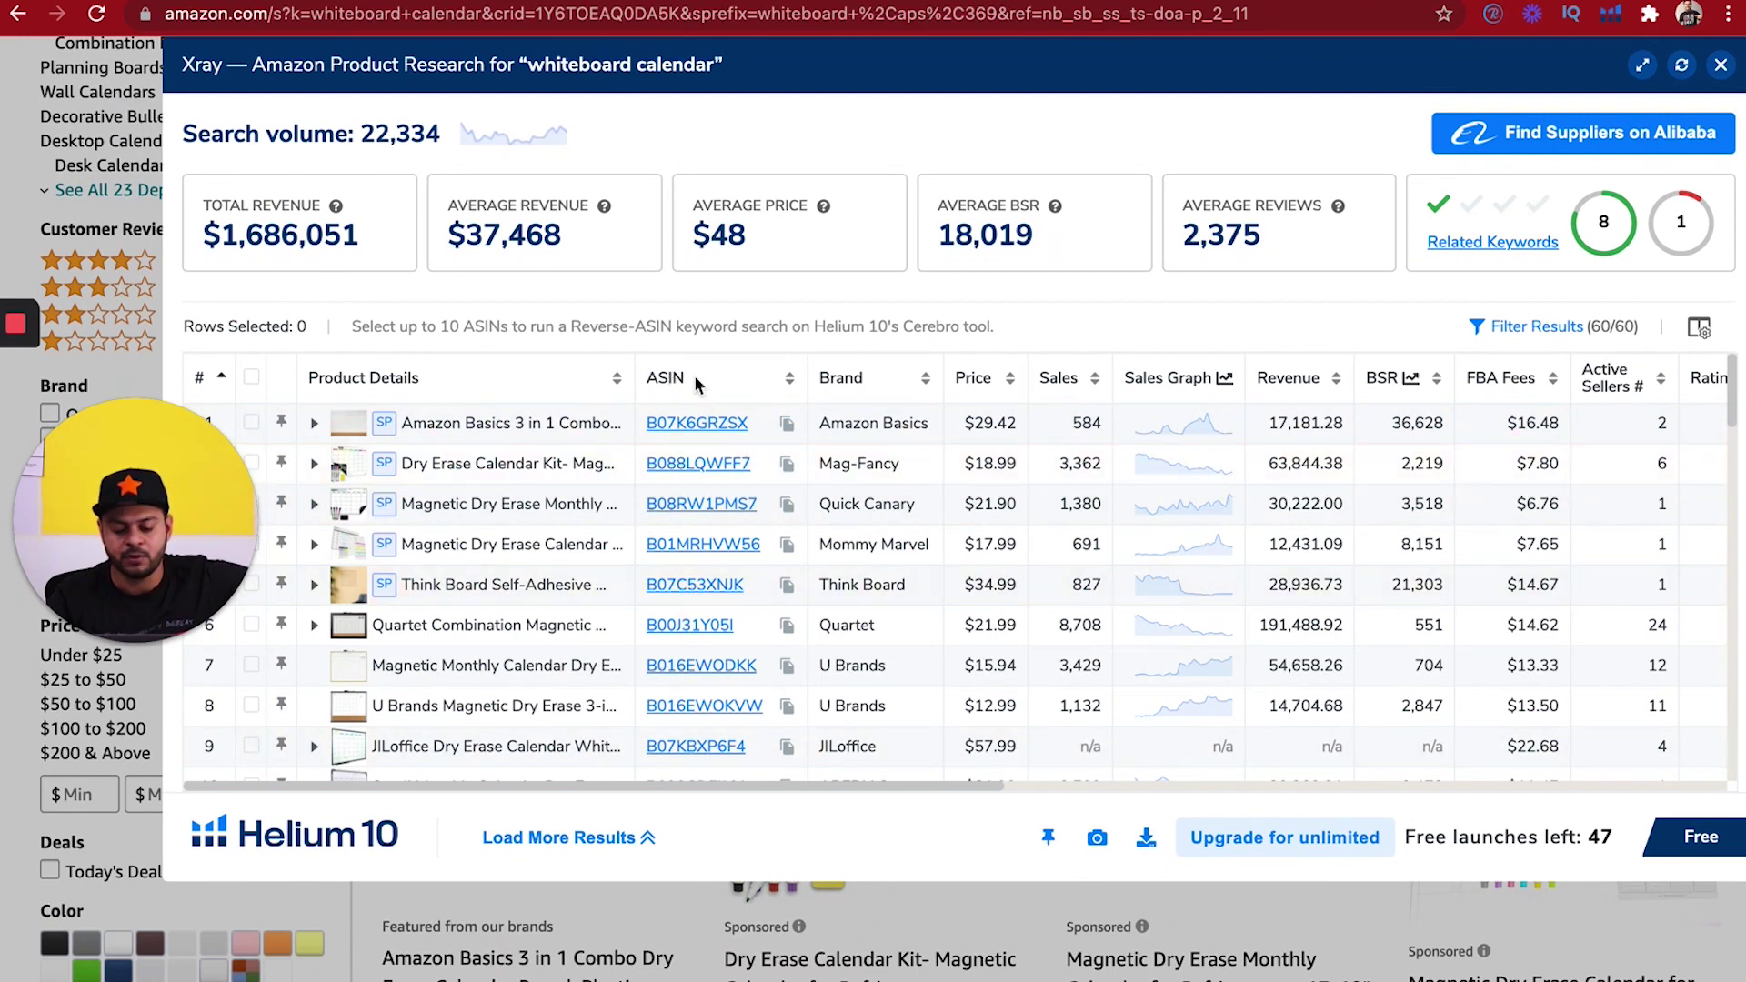
{"action": "mouse_move", "coordinate": [719, 437]}
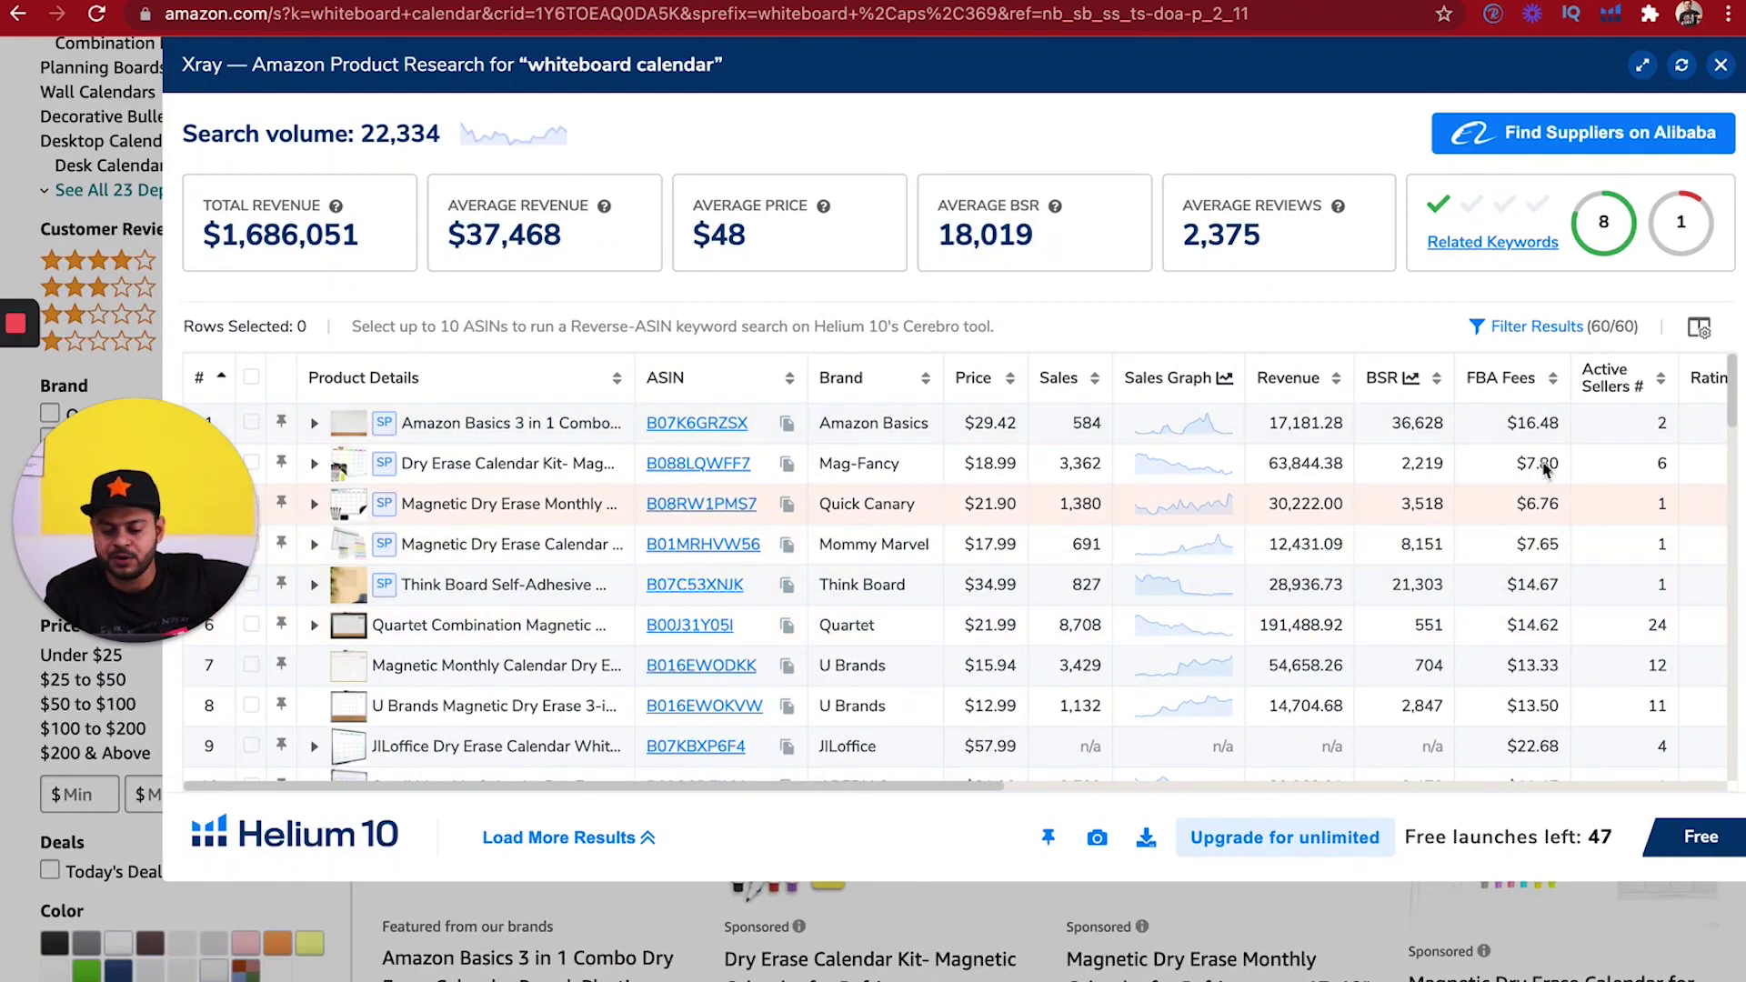
{"action": "scroll", "coordinate": [1609, 591], "scroll_direction": "right", "scroll_amount": 5}
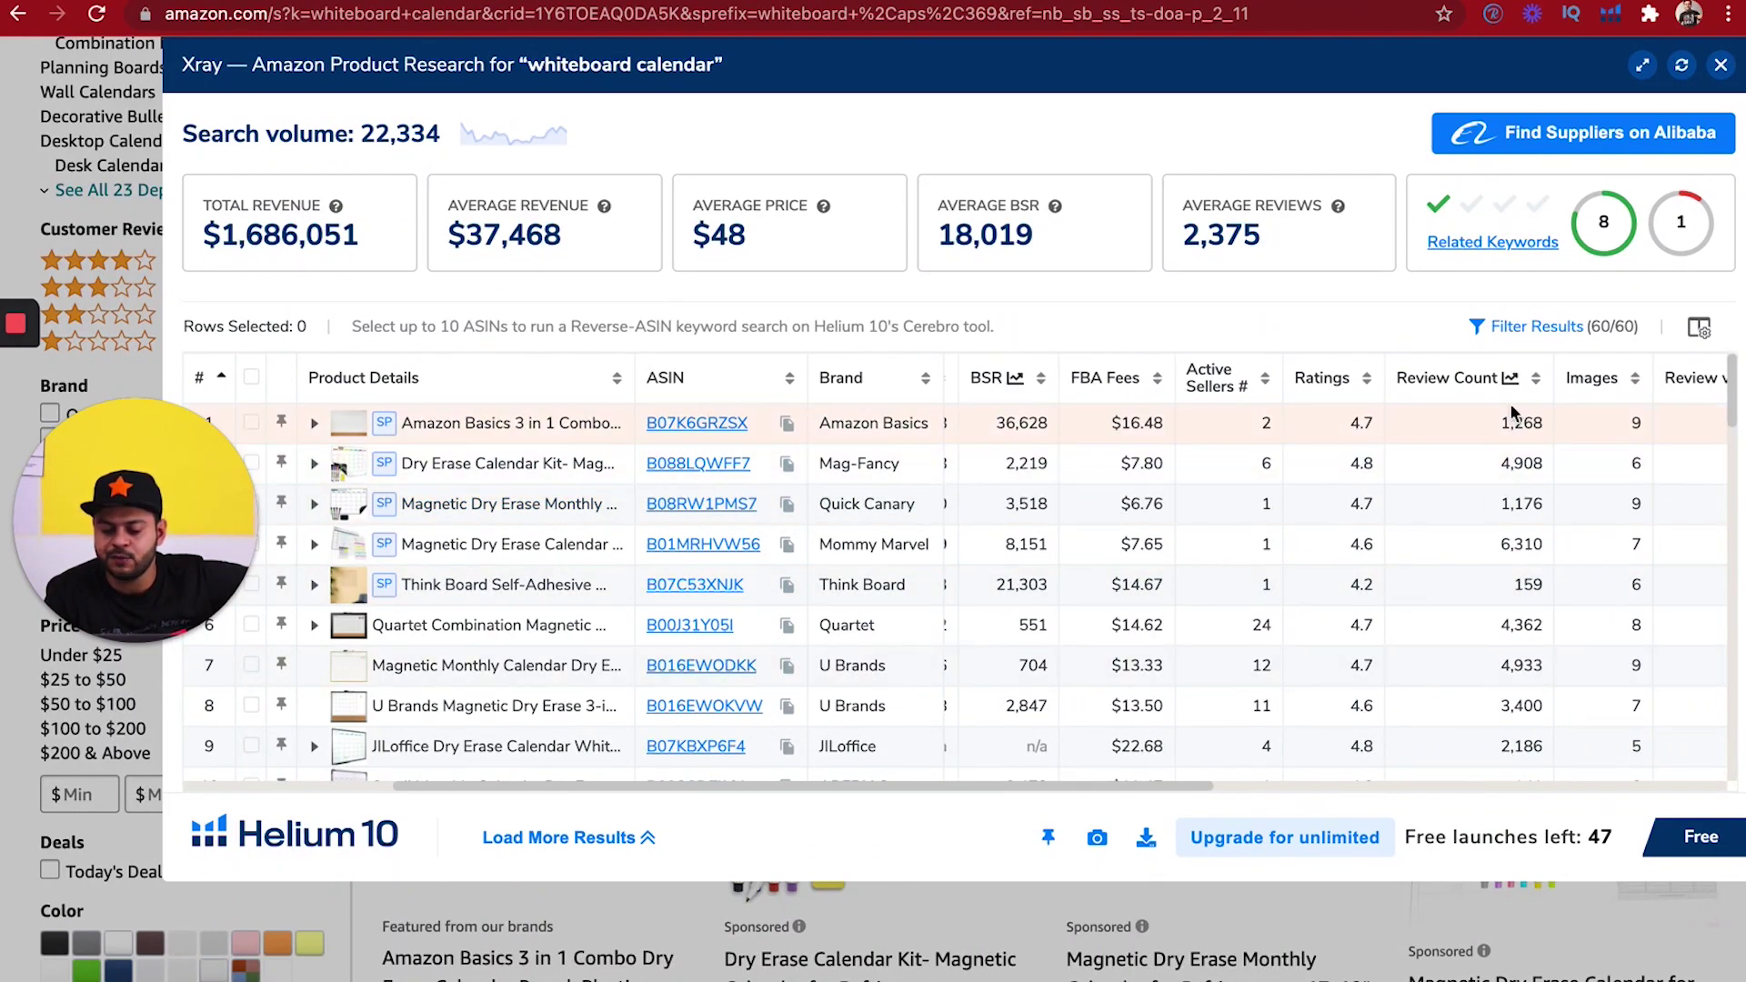
{"action": "scroll", "coordinate": [1628, 591], "scroll_direction": "right", "scroll_amount": 3}
{"action": "scroll", "coordinate": [1652, 575], "scroll_direction": "right", "scroll_amount": 2}
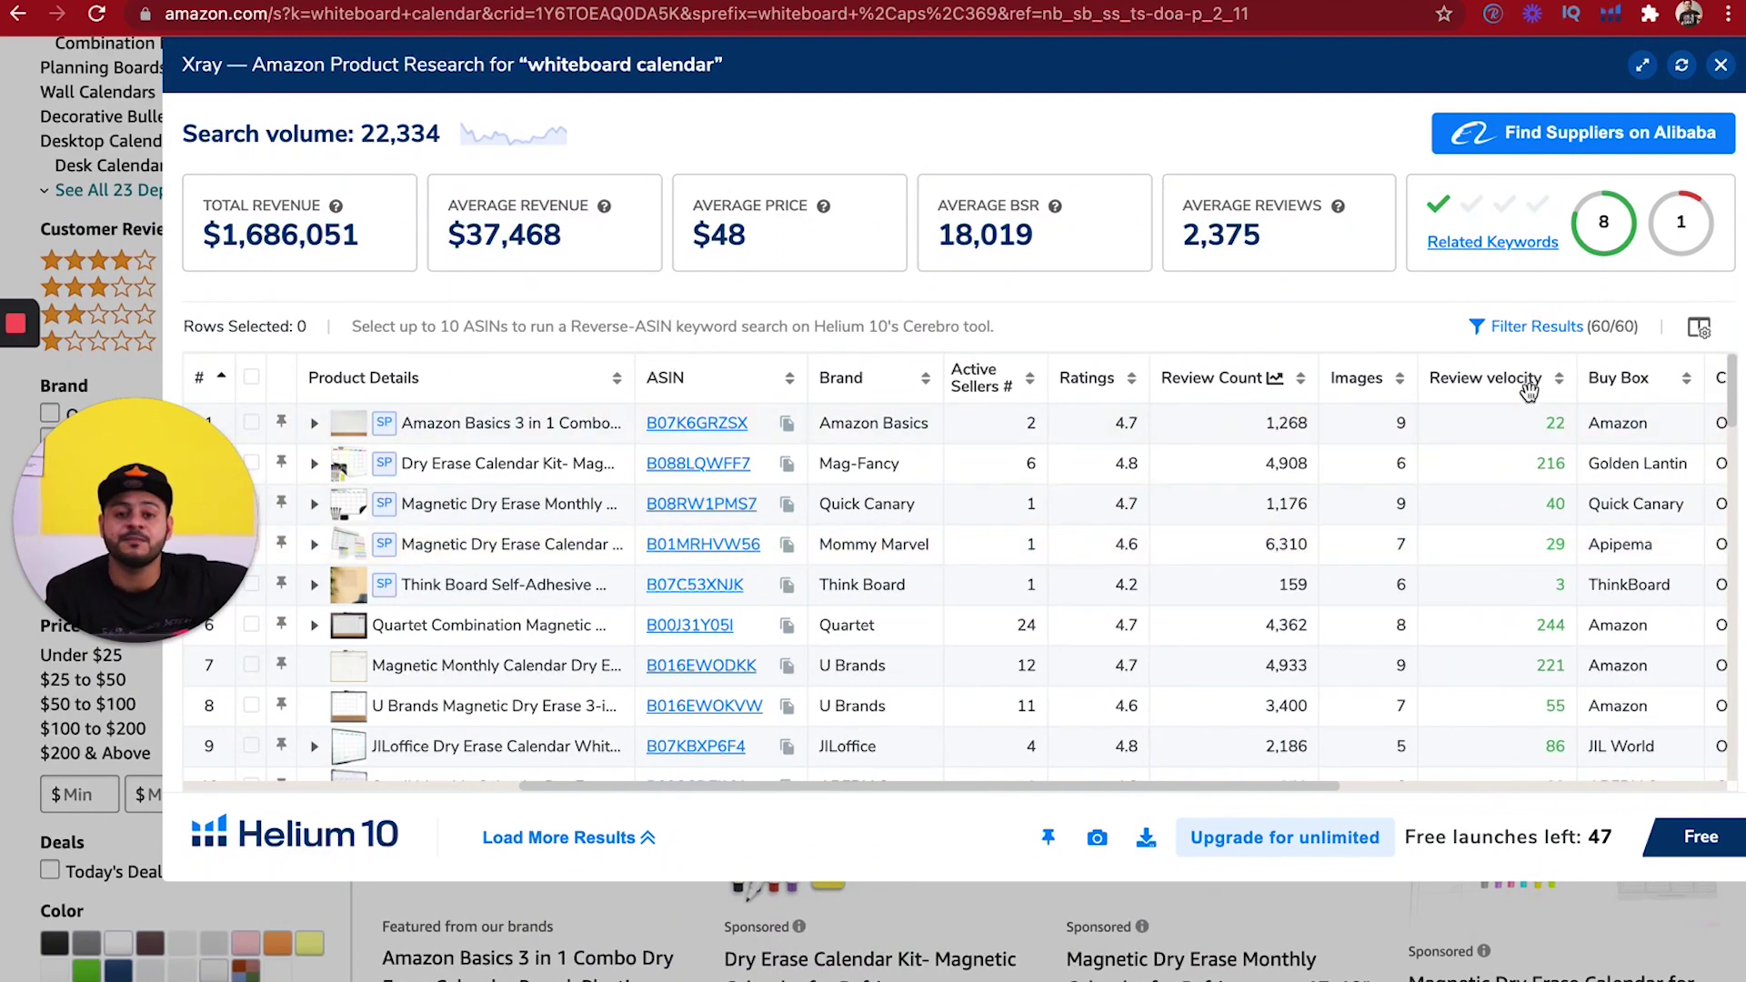
{"action": "left_click_drag", "start_coordinate": [1552, 423], "coordinate": [1550, 459]}
{"action": "double_click", "coordinate": [1550, 459]}
- Examine the buy box, category, size tier, dimensions, weight and creation date columns, and return to the table's first columns
{"action": "scroll", "coordinate": [1549, 460], "scroll_direction": "right", "scroll_amount": 5}
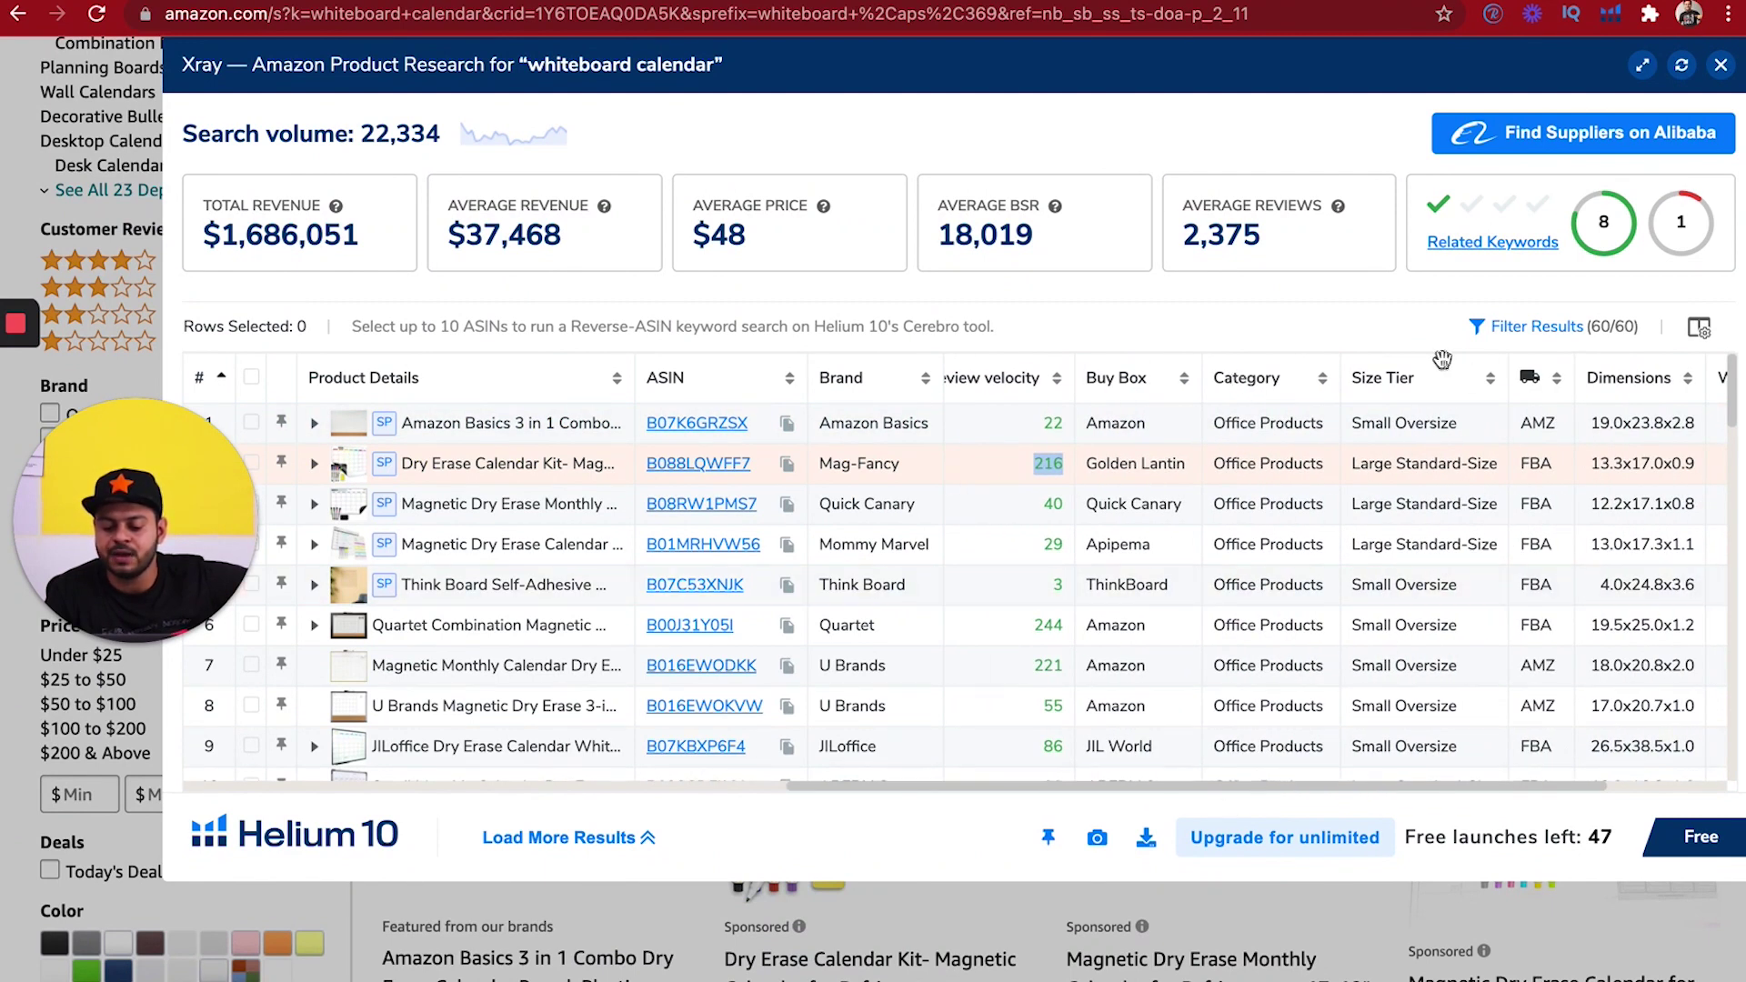
{"action": "scroll", "coordinate": [1352, 470], "scroll_direction": "right", "scroll_amount": 3}
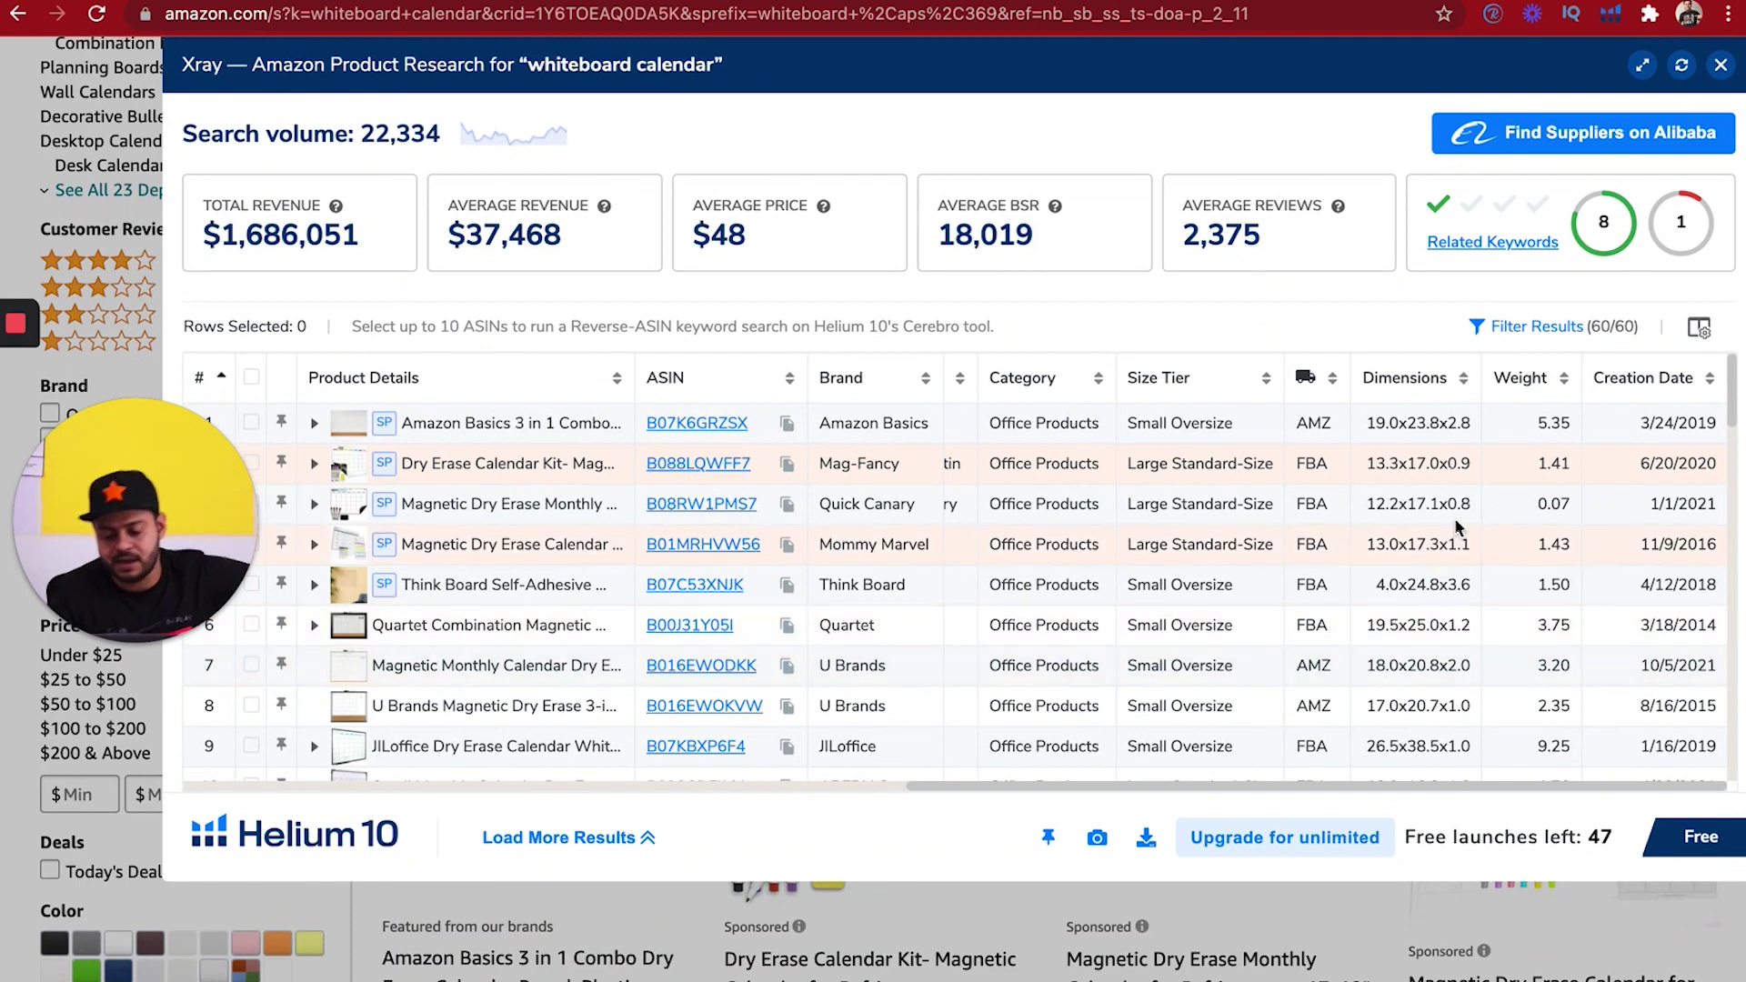
{"action": "scroll", "coordinate": [1520, 517], "scroll_direction": "right", "scroll_amount": 1}
{"action": "scroll", "coordinate": [1523, 522], "scroll_direction": "left", "scroll_amount": 1}
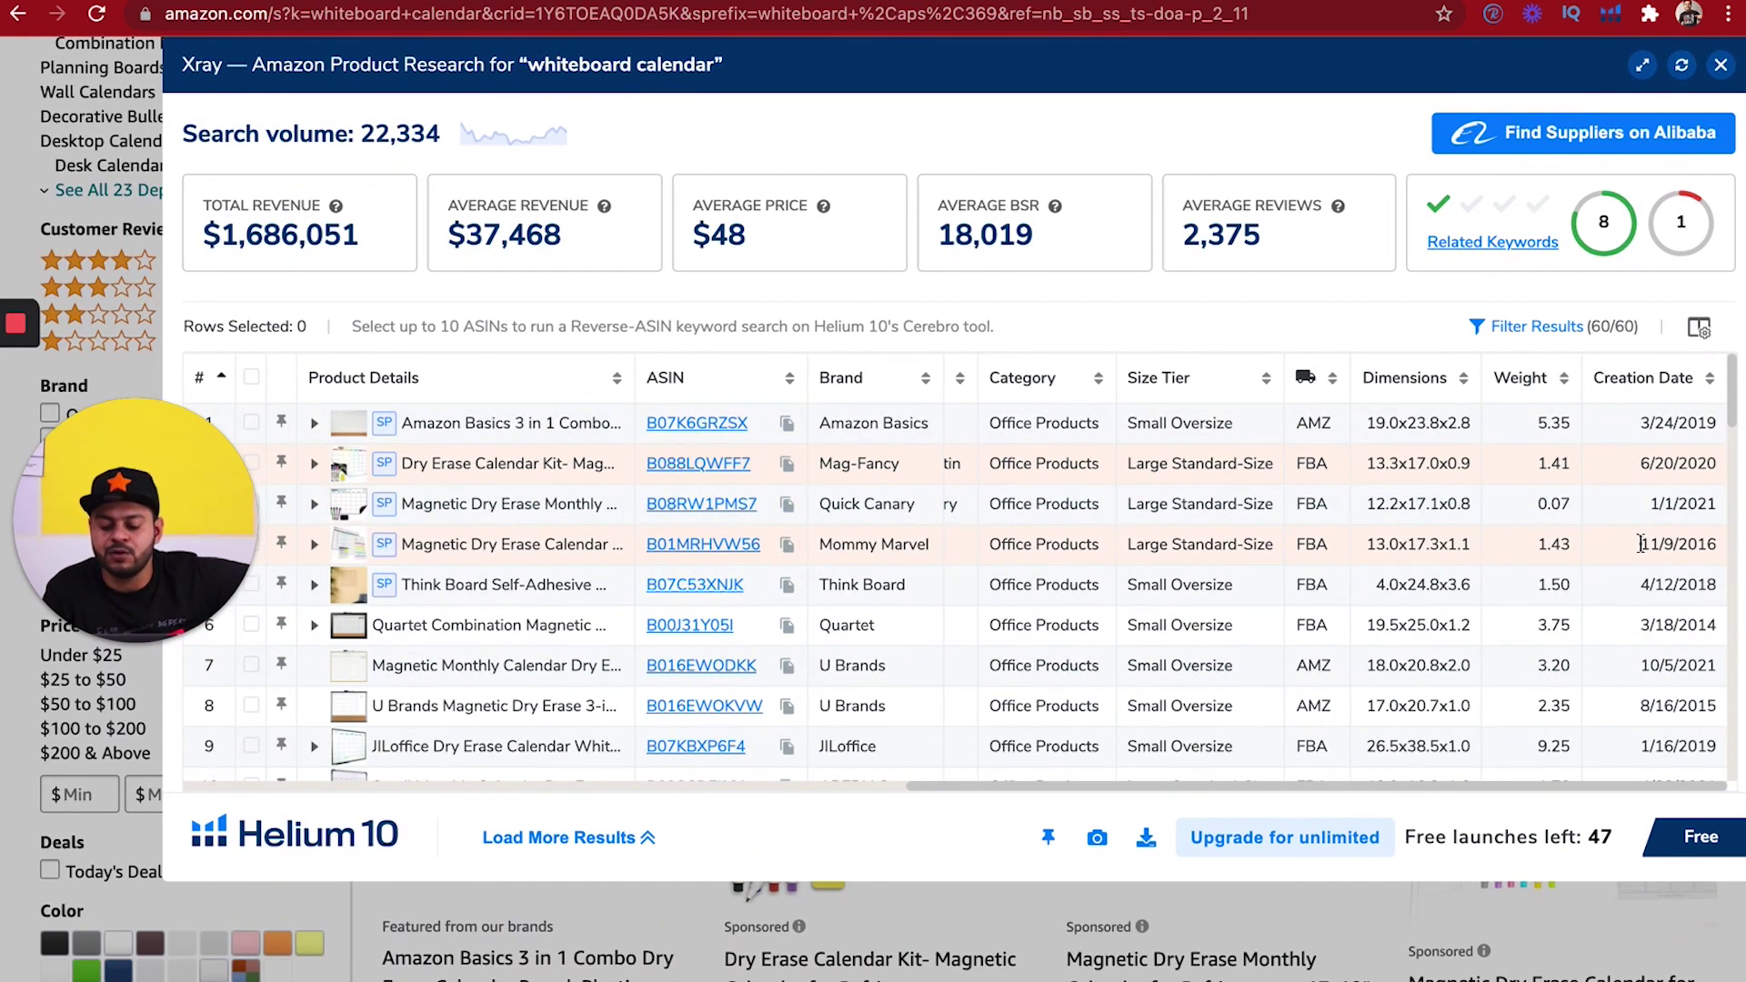
{"action": "scroll", "coordinate": [1615, 587], "scroll_direction": "left", "scroll_amount": 5}
{"action": "scroll", "coordinate": [1615, 587], "scroll_direction": "left", "scroll_amount": 3}
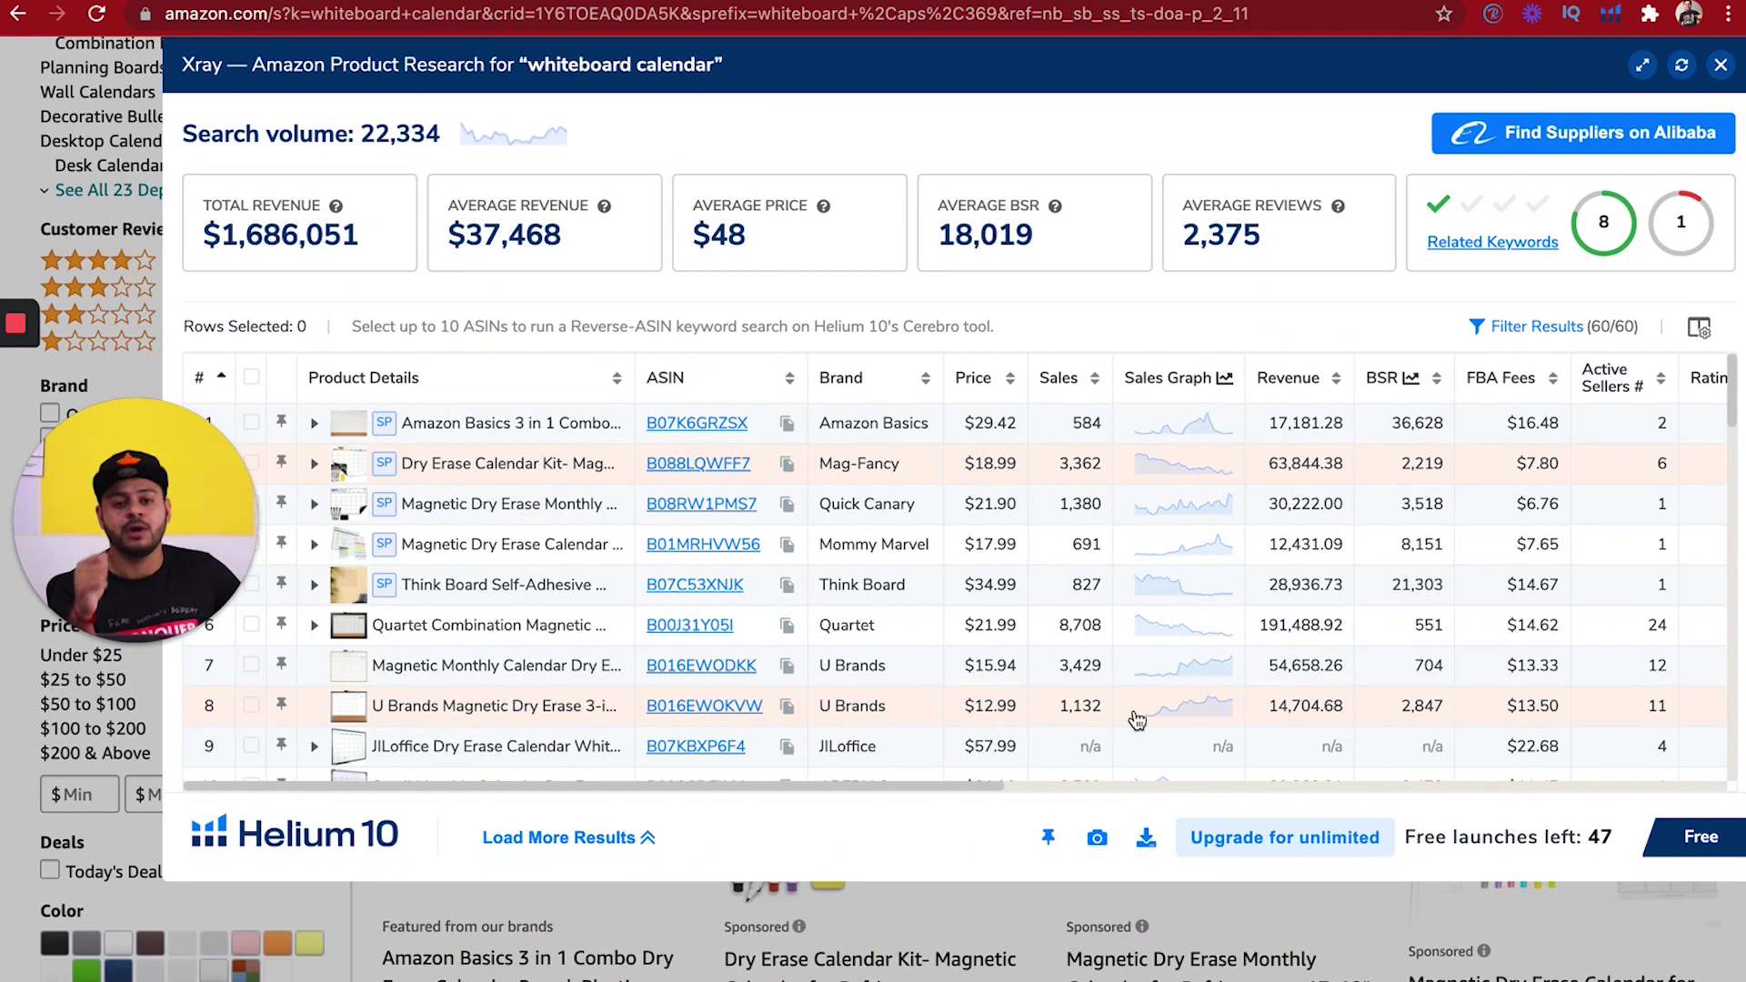
- Try to open the historical search volume graph for "whiteboard calendar" in Xray and close the dialog
{"action": "left_click", "coordinate": [532, 148]}
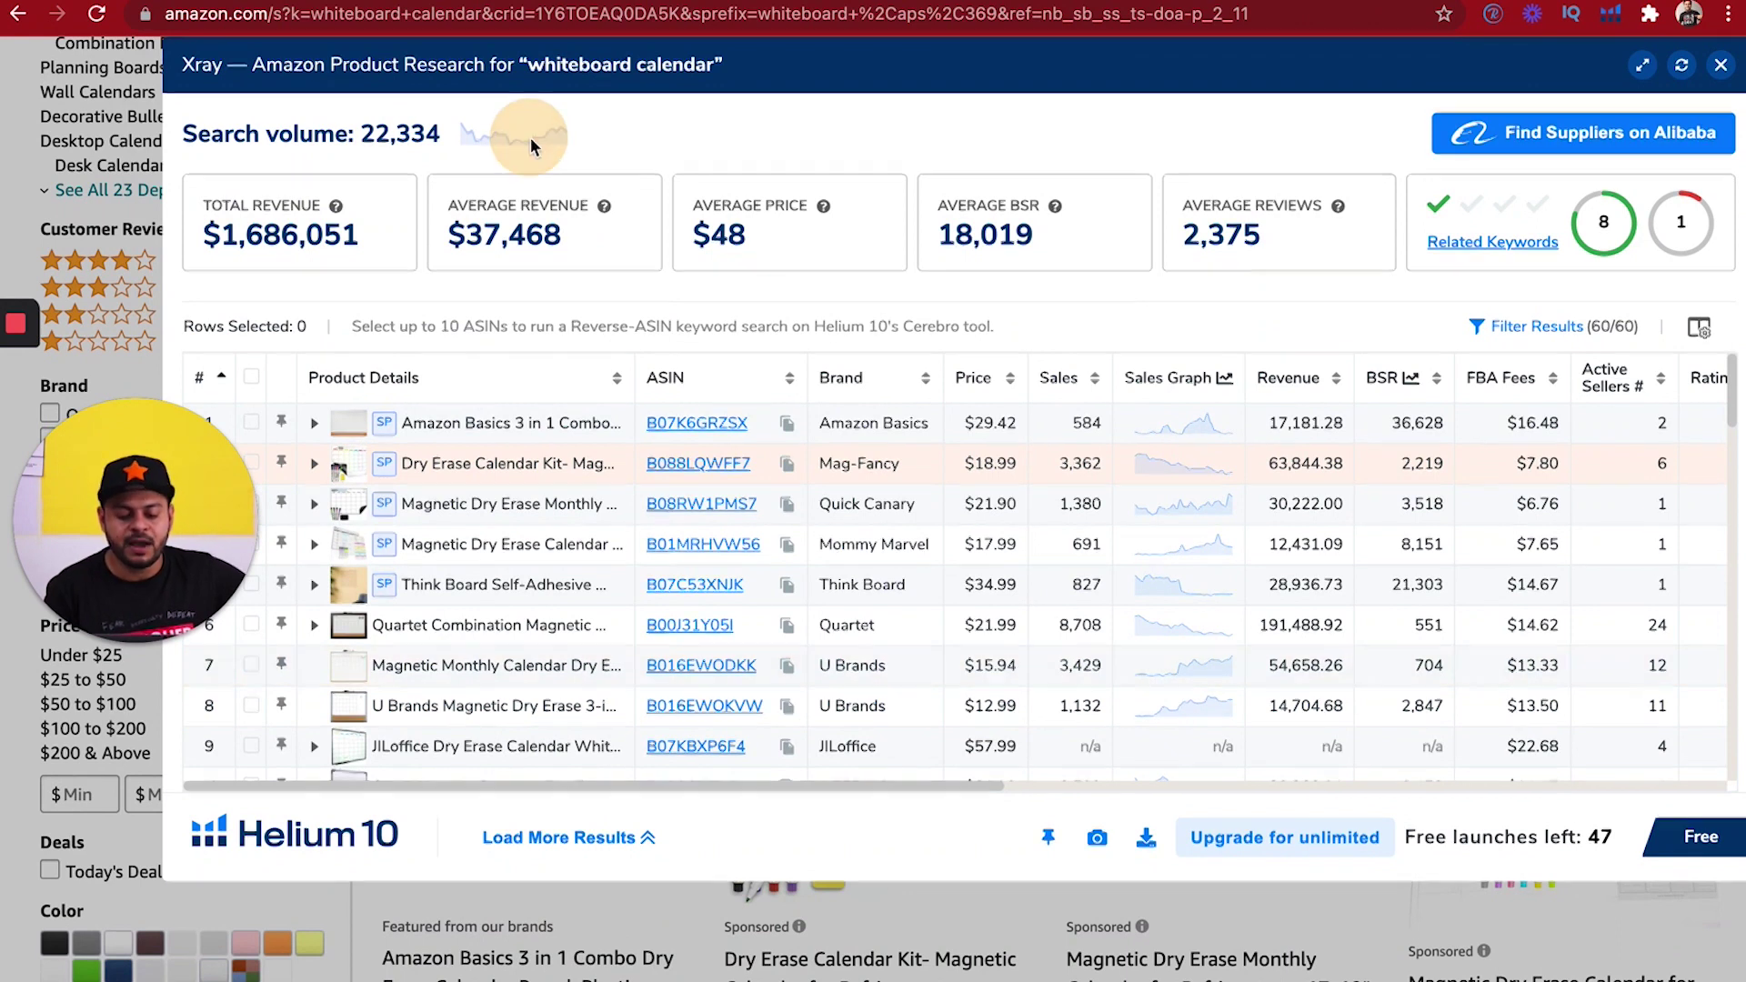
{"action": "left_click", "coordinate": [637, 146]}
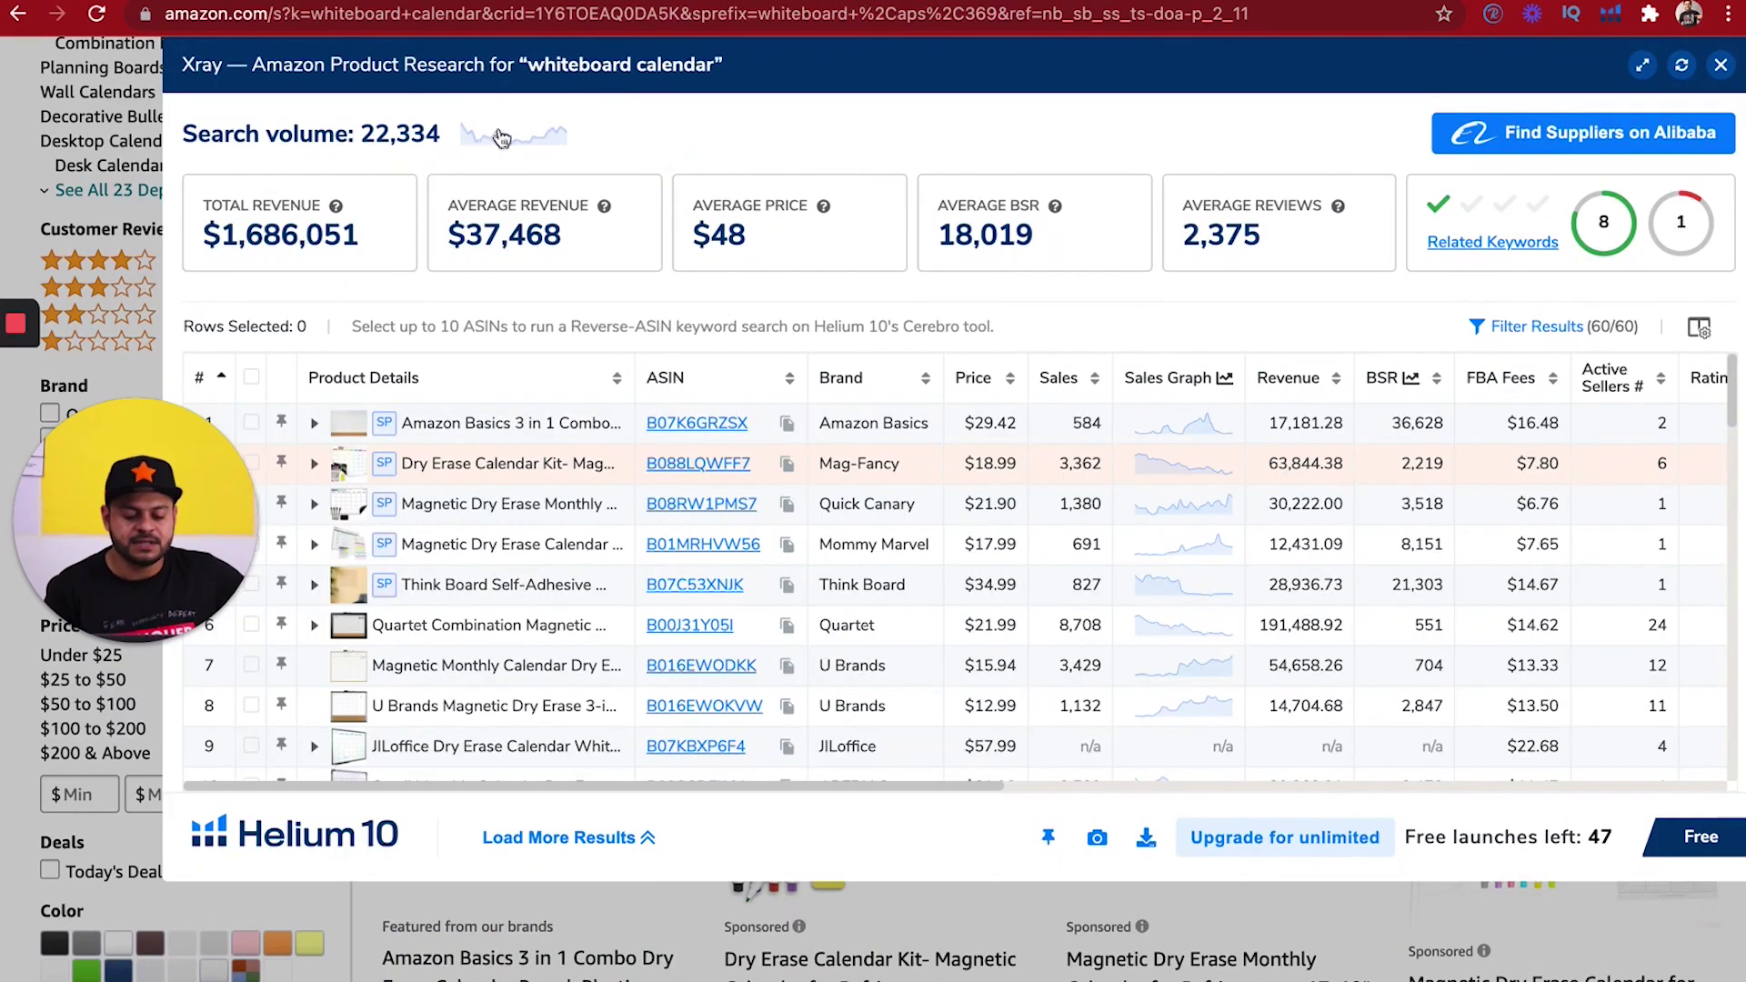
{"action": "left_click", "coordinate": [496, 137]}
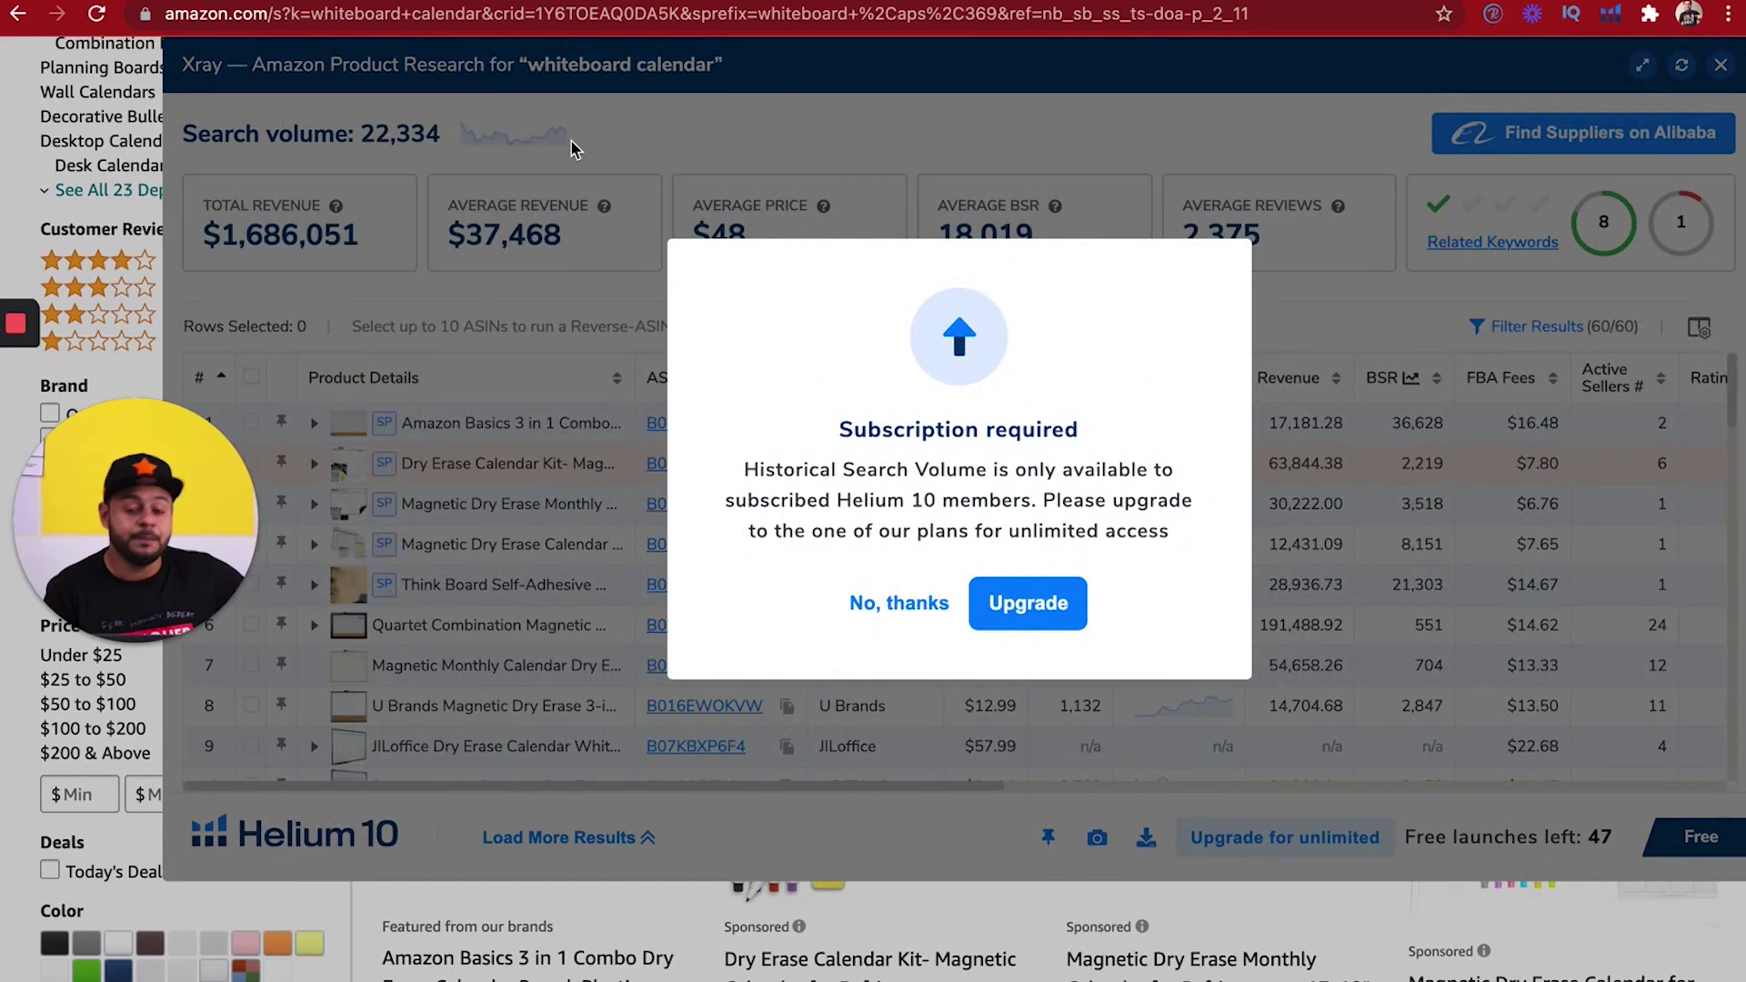
{"action": "left_click", "coordinate": [509, 142]}
{"action": "left_click", "coordinate": [522, 143]}
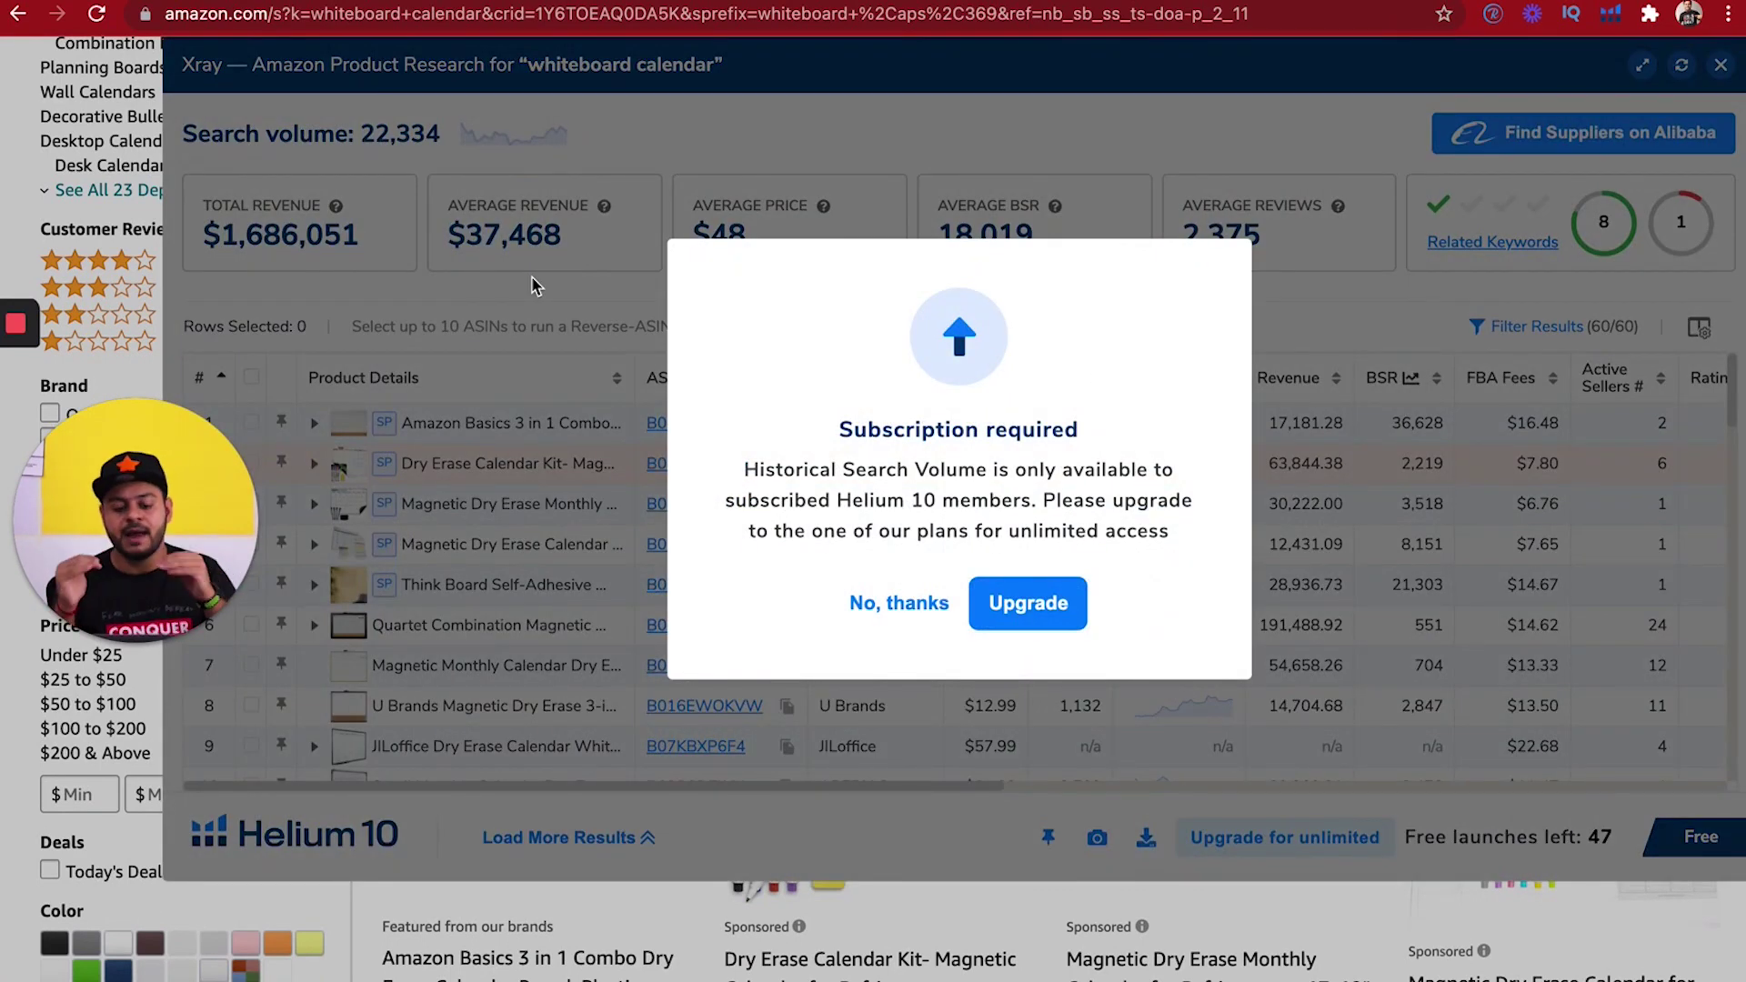
{"action": "left_click", "coordinate": [505, 147]}
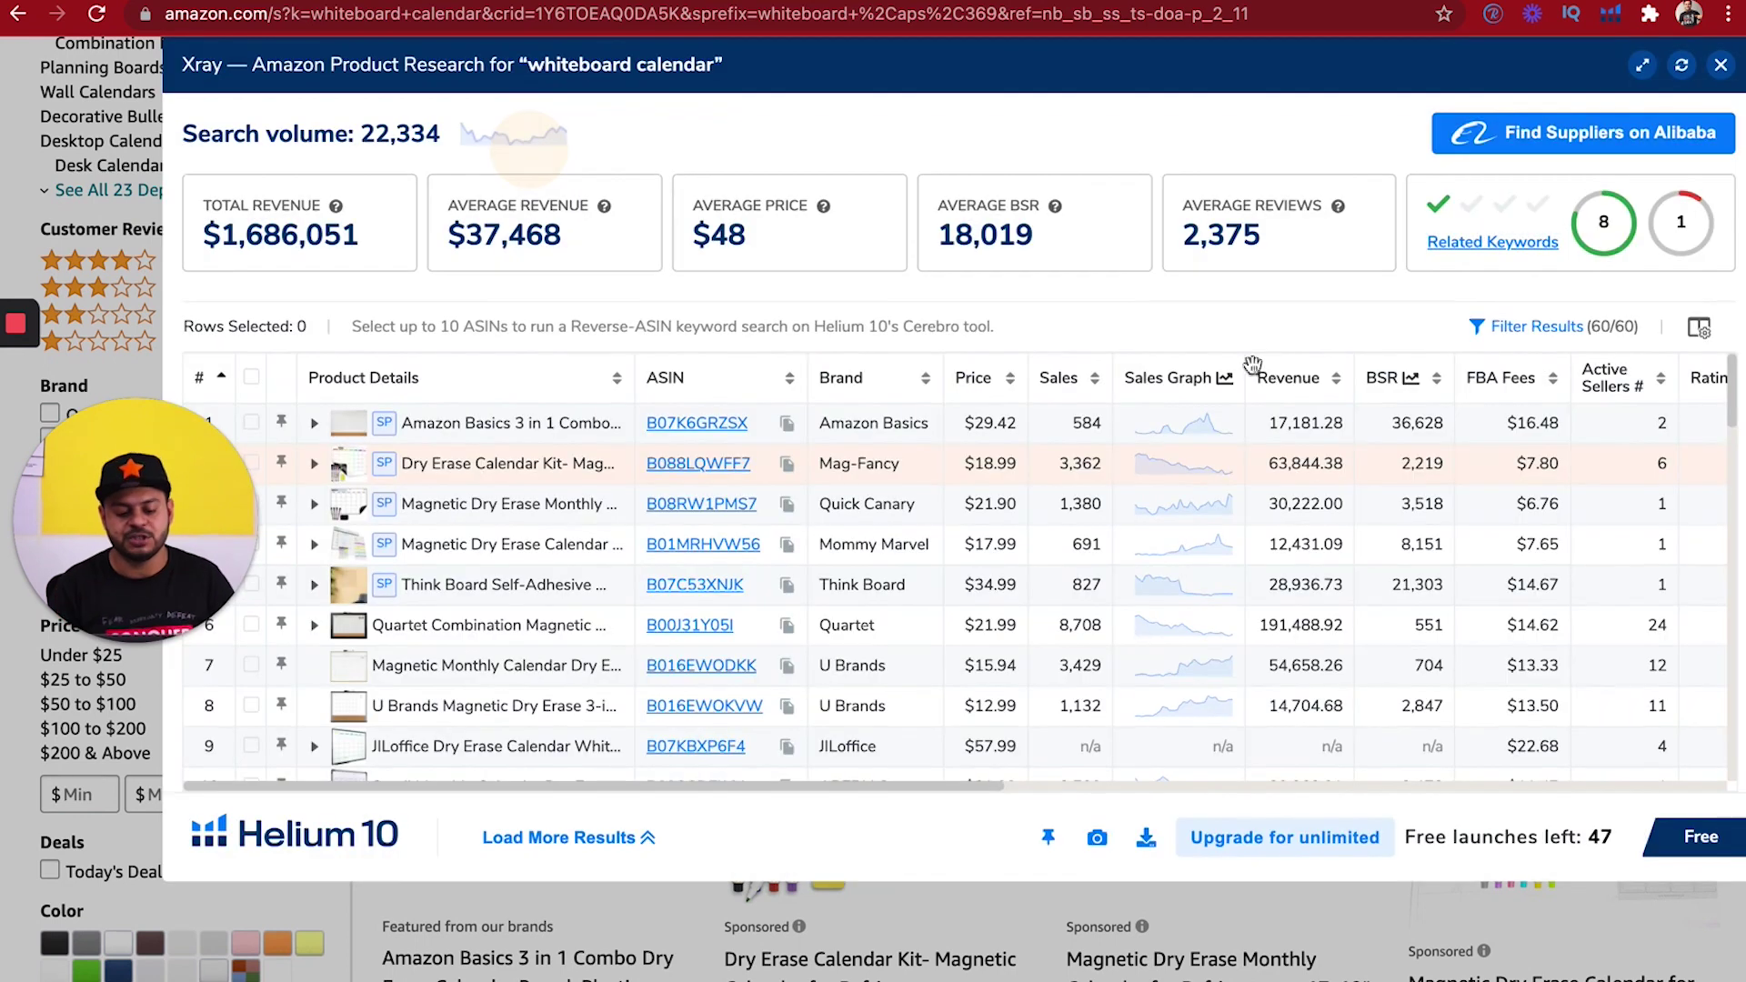
- Try to open the sales graph of the first listed product, Amazon Basics 3 in 1, and close the dialog
{"action": "left_click", "coordinate": [1207, 439]}
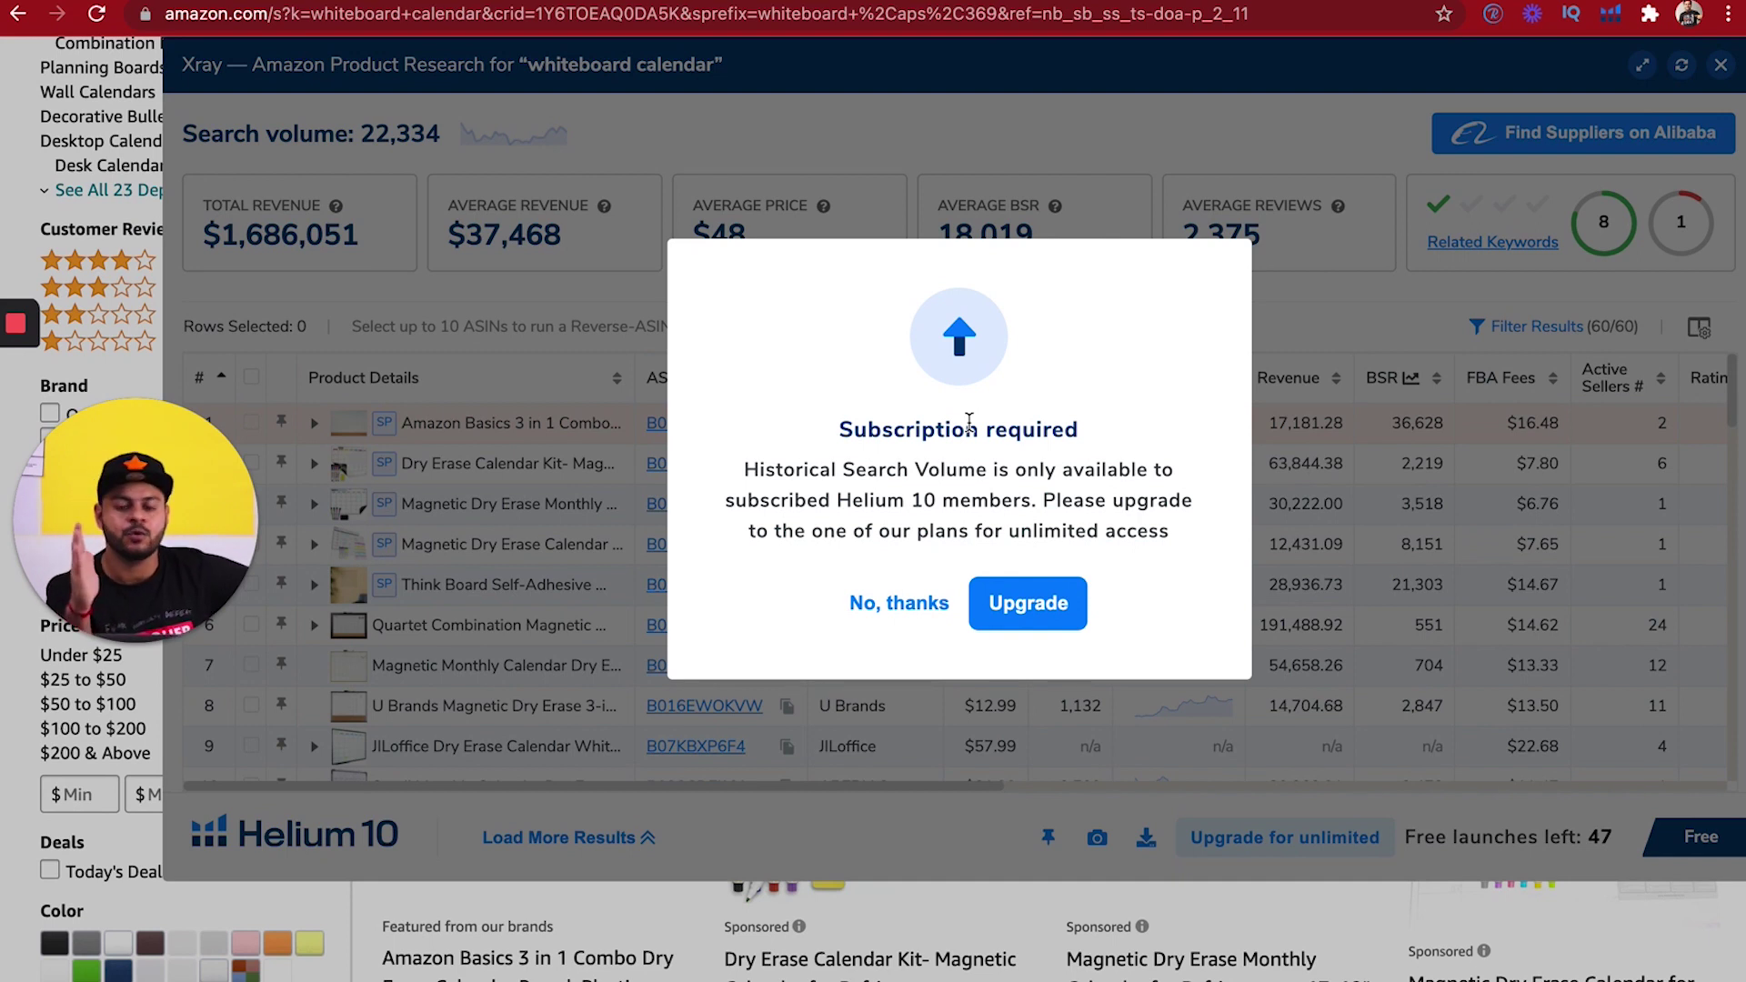
{"action": "left_click", "coordinate": [1067, 218]}
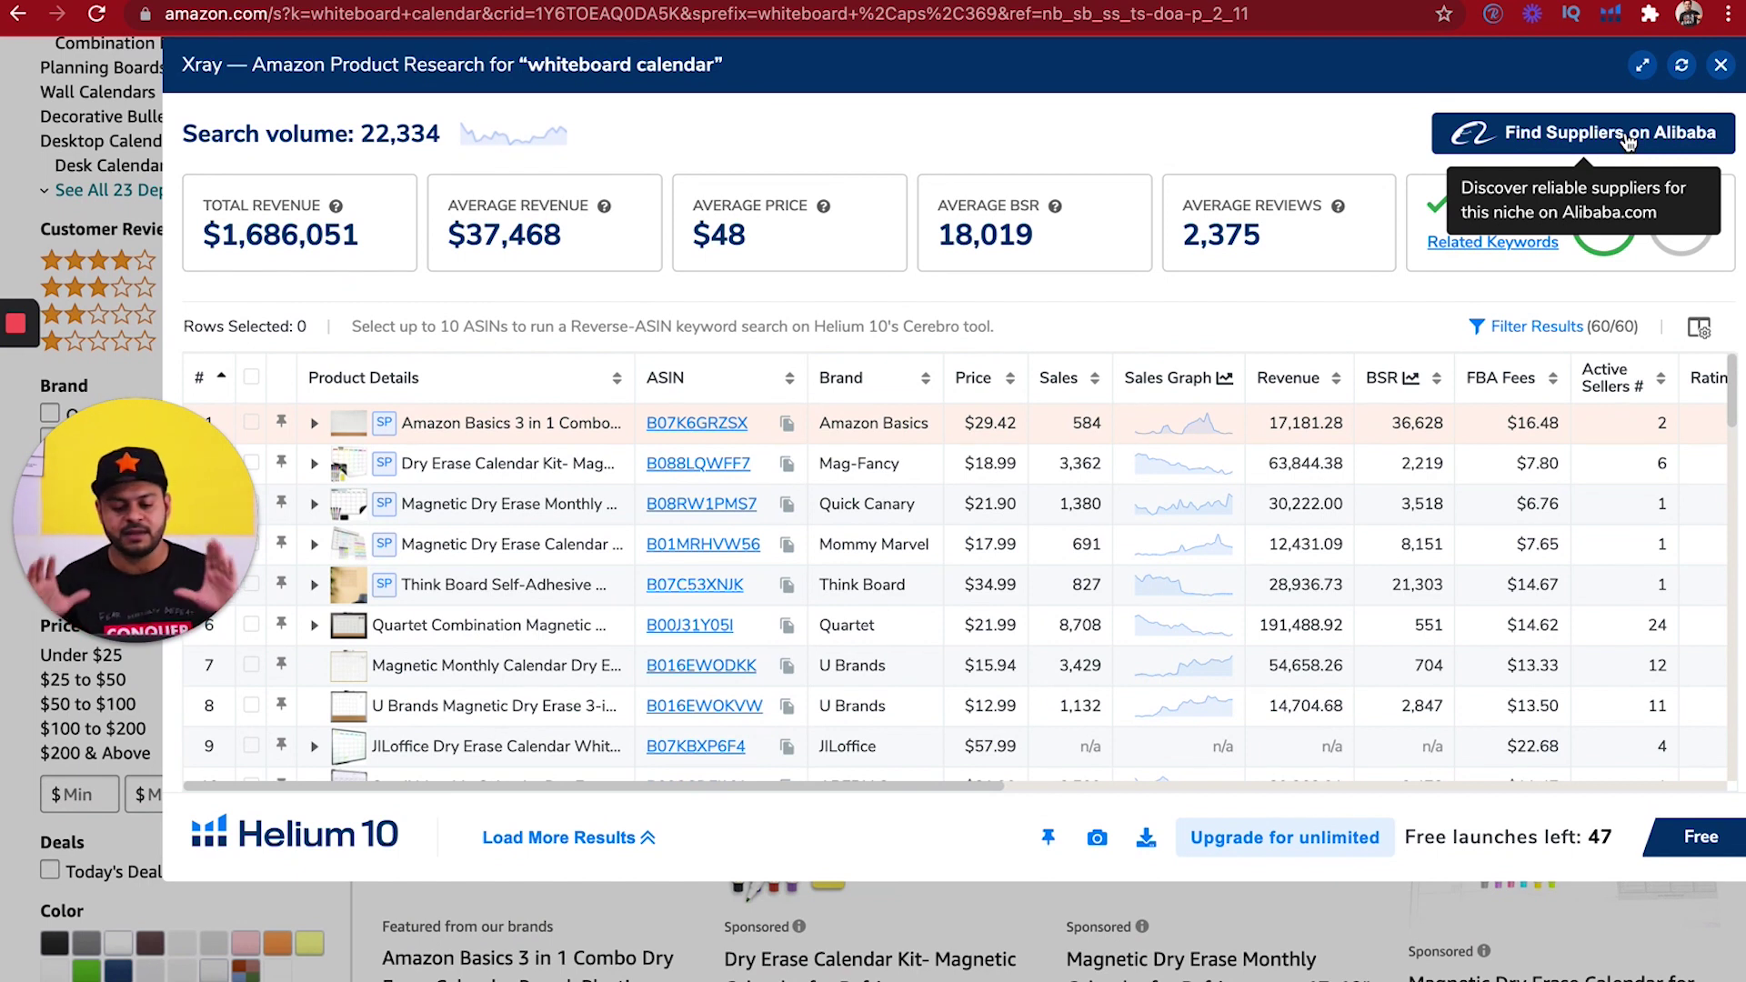
{"action": "mouse_move", "coordinate": [11, 335]}
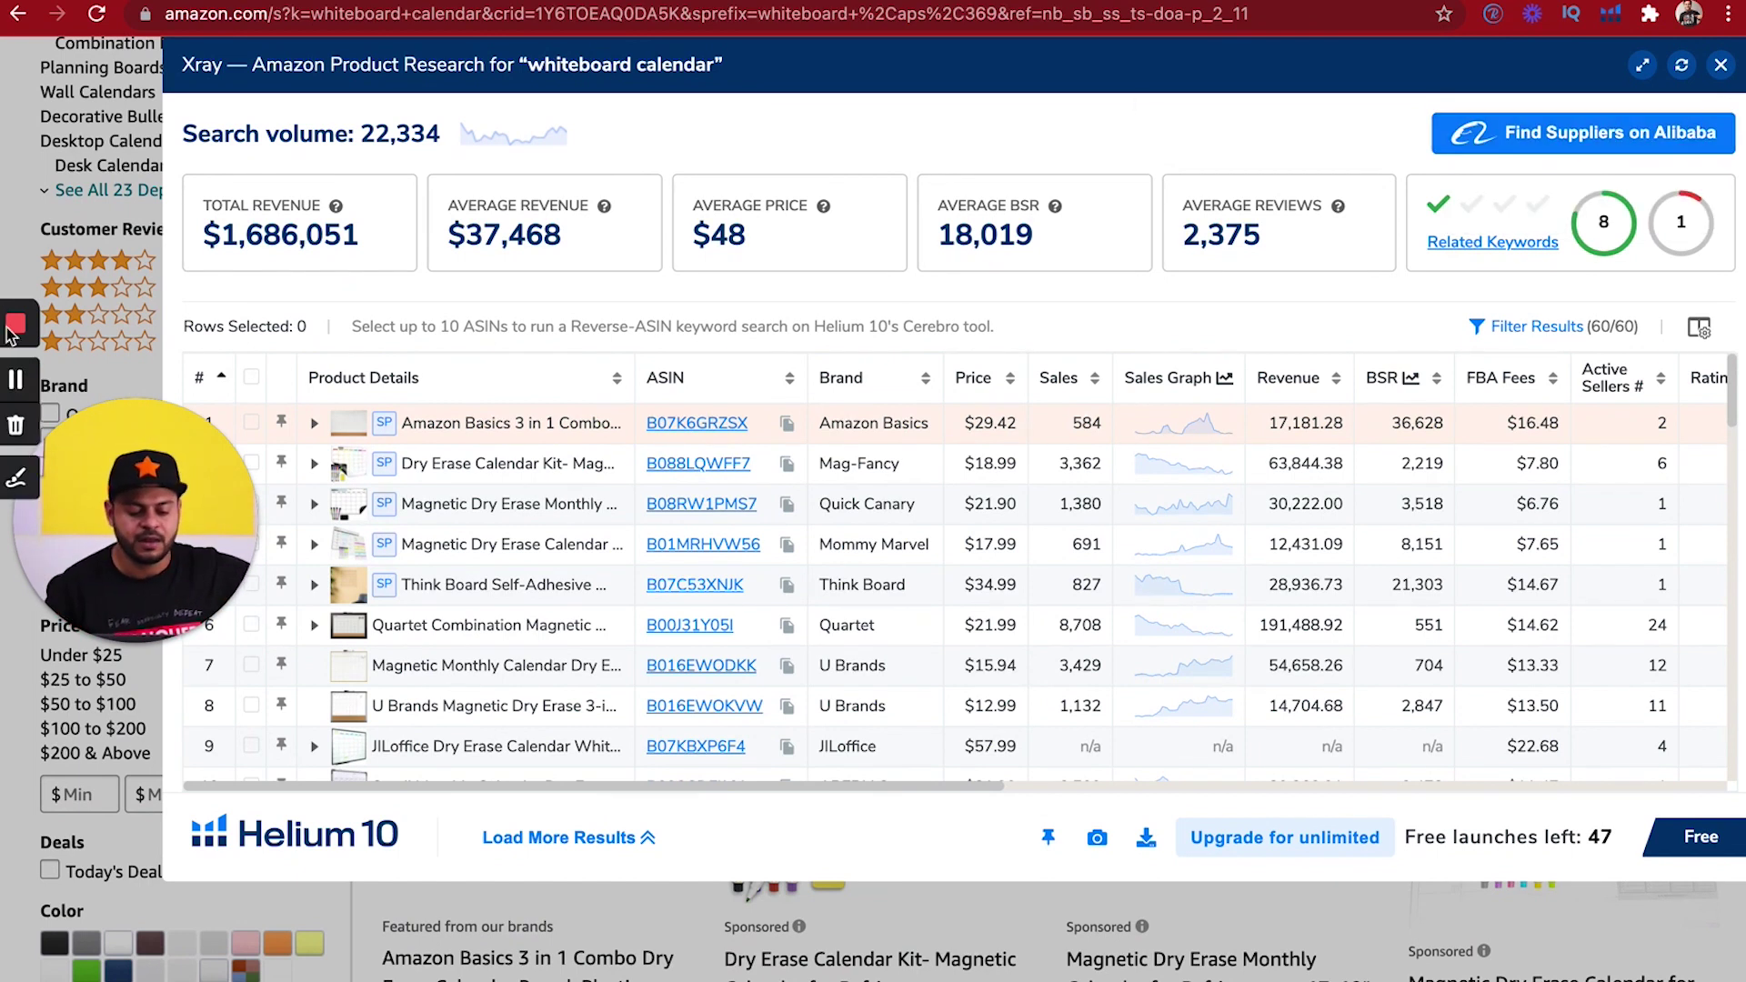